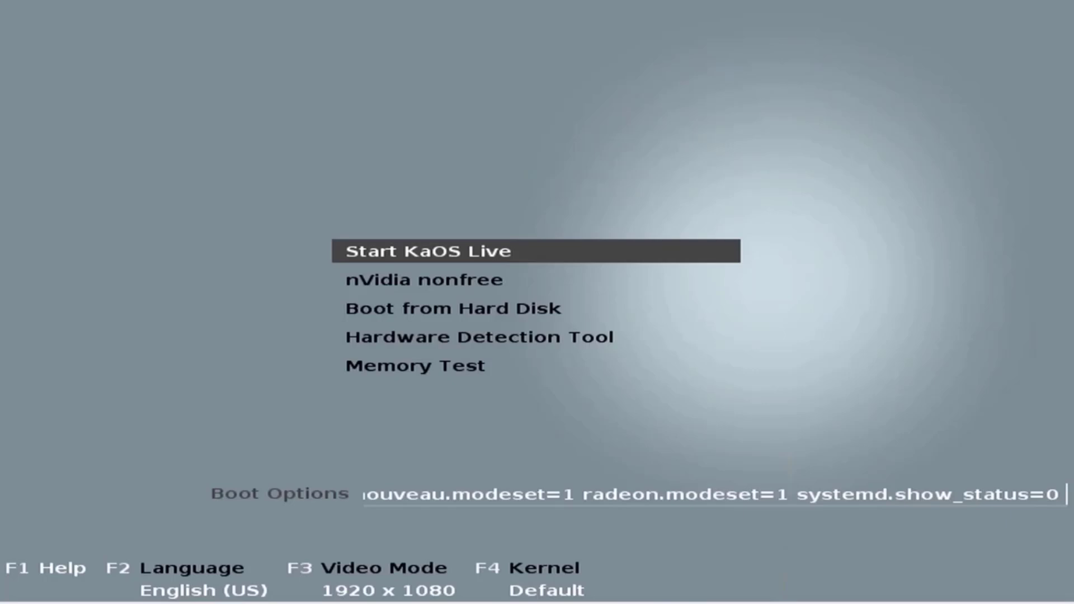
Boot the Start KaOS Live entry from the boot menu.
key("Return")
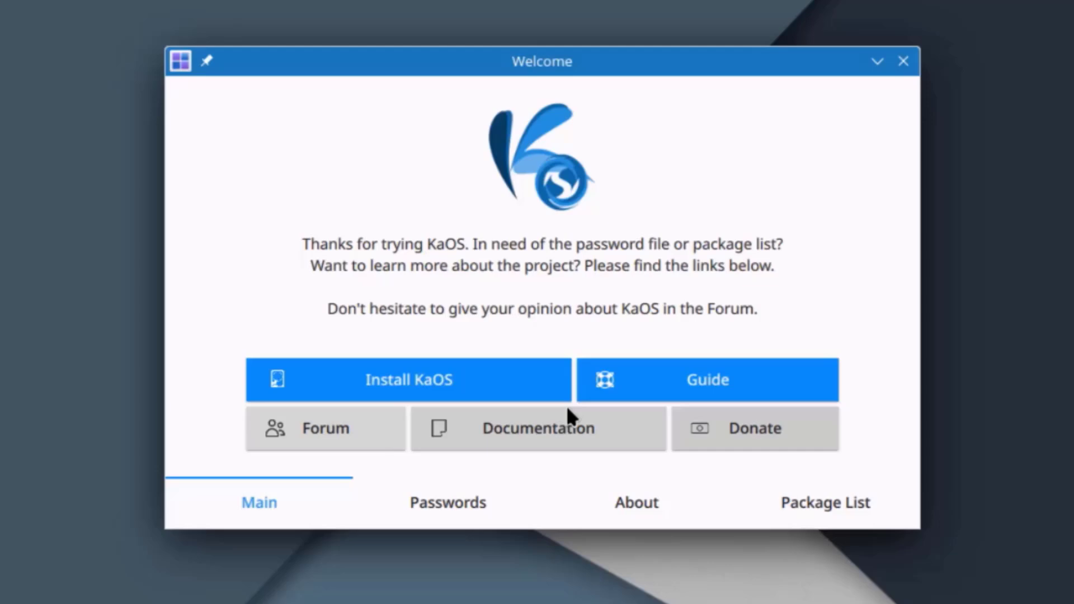
Browse the Welcome window's Passwords, About and Package List tabs, scrolling through the package list.
left_click(404, 492)
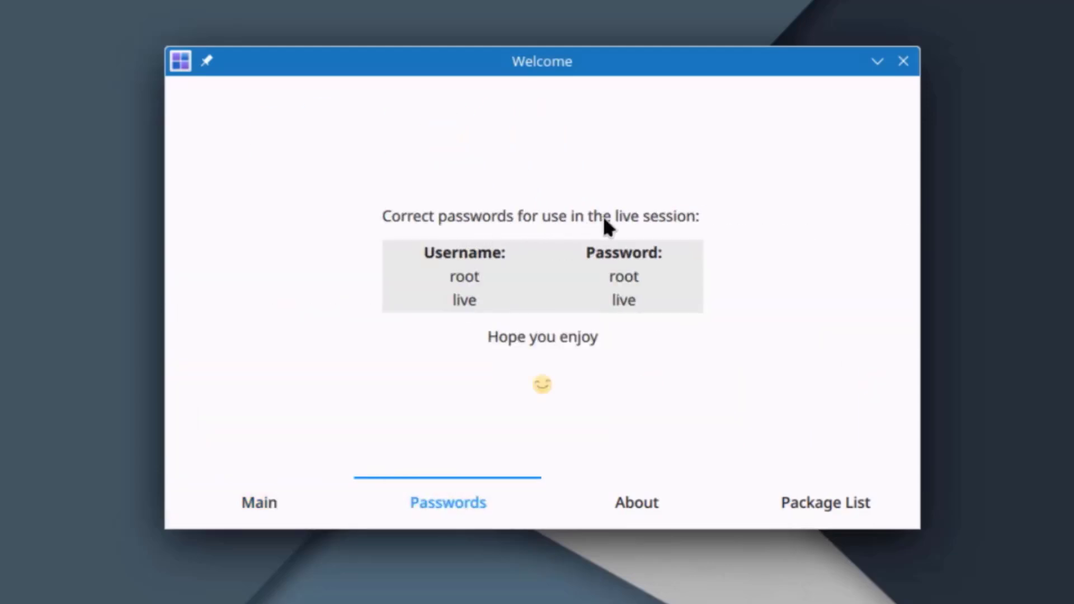
left_click(643, 511)
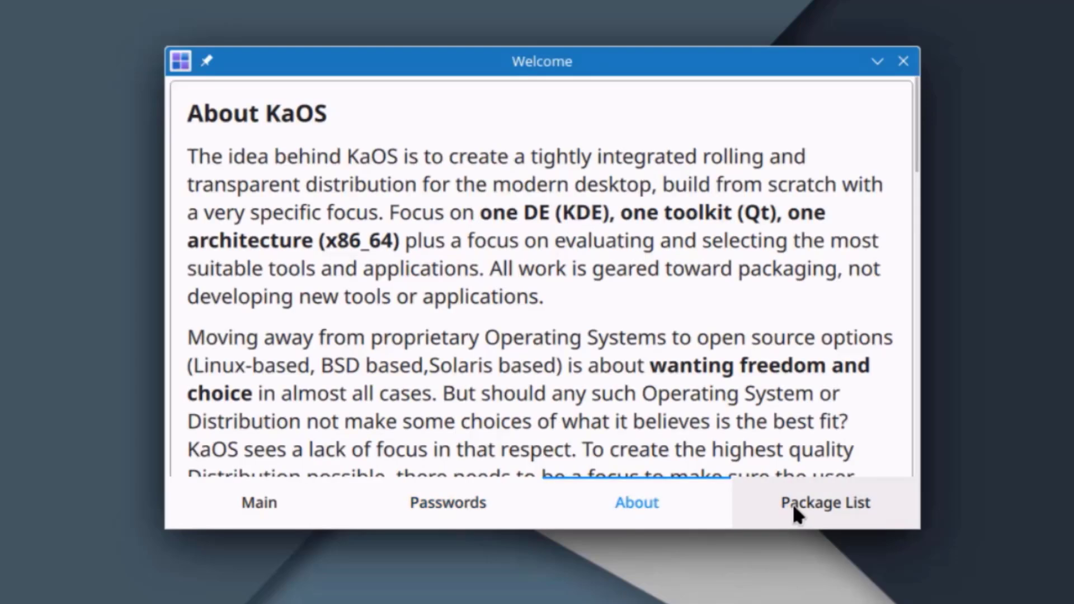
left_click(808, 503)
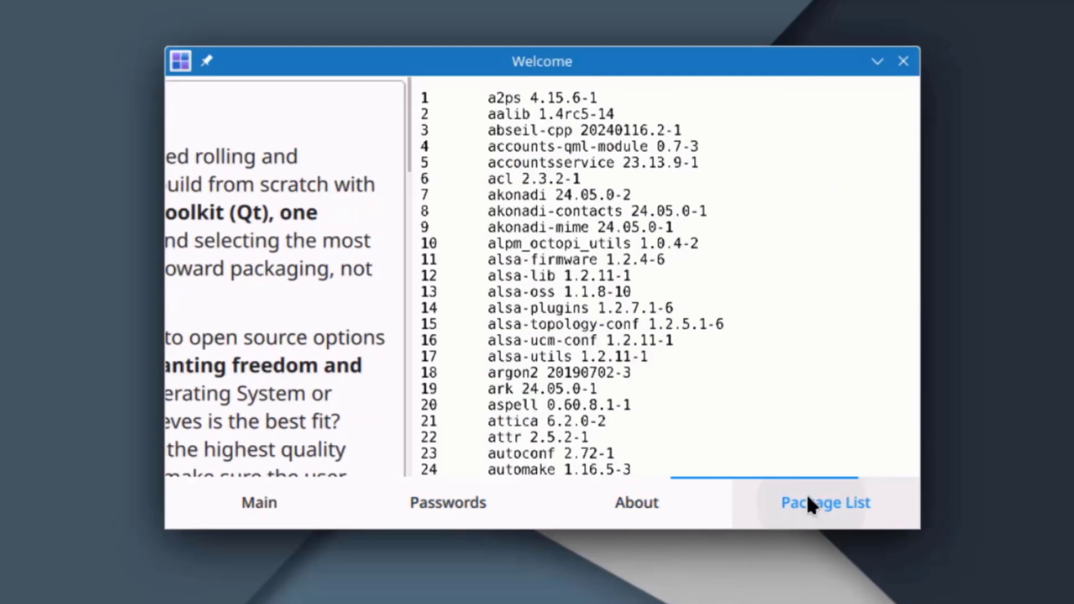
left_click_drag(910, 111, 889, 230)
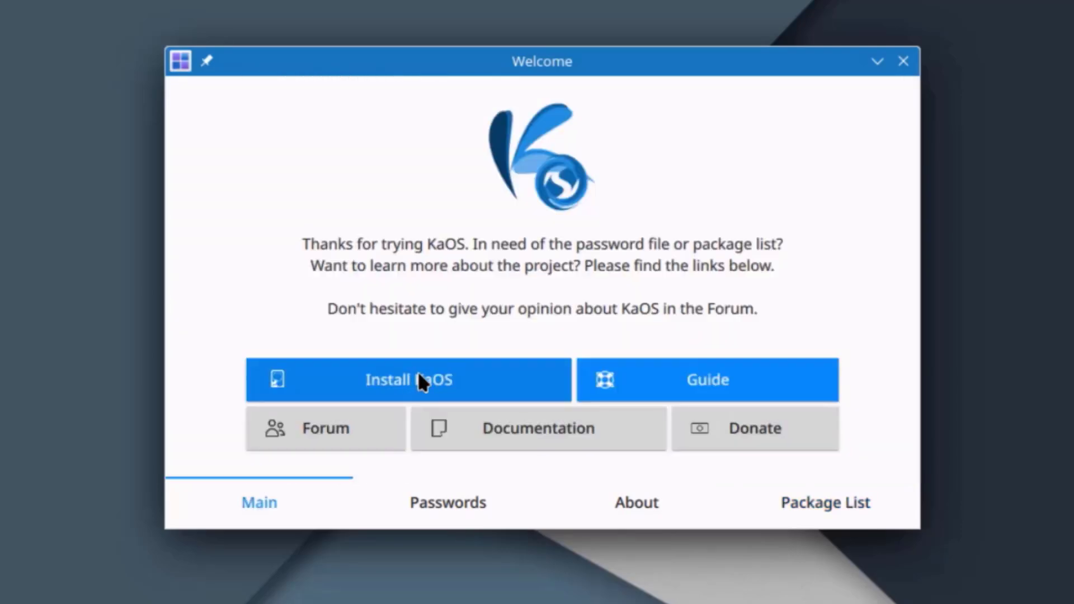
Launch the installer, keeping American English, America/New York, English (US), LibreOffice and Pipewire.
left_click(418, 371)
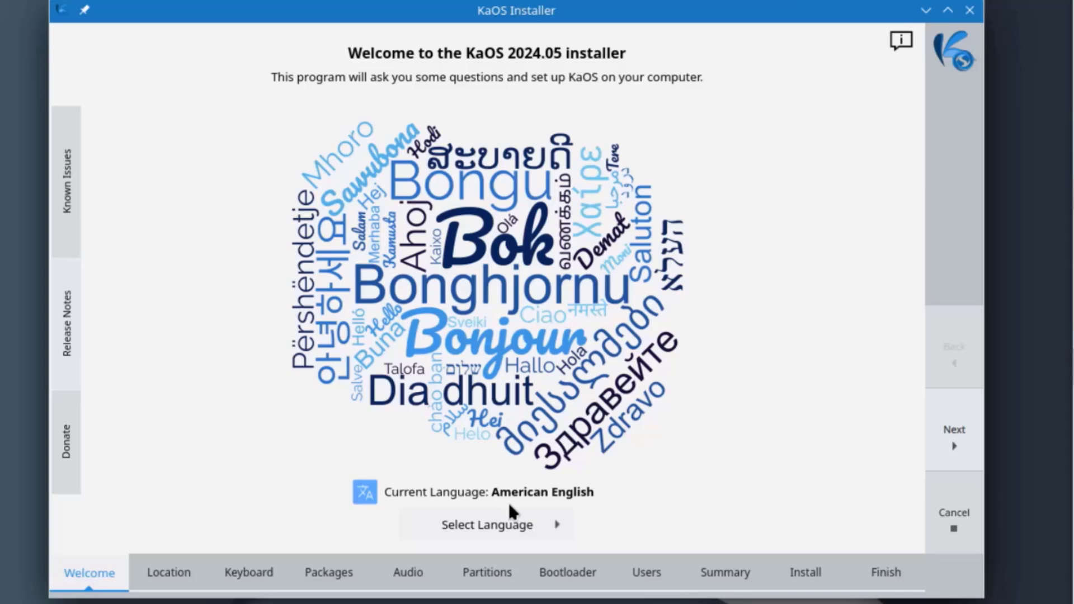
left_click(956, 447)
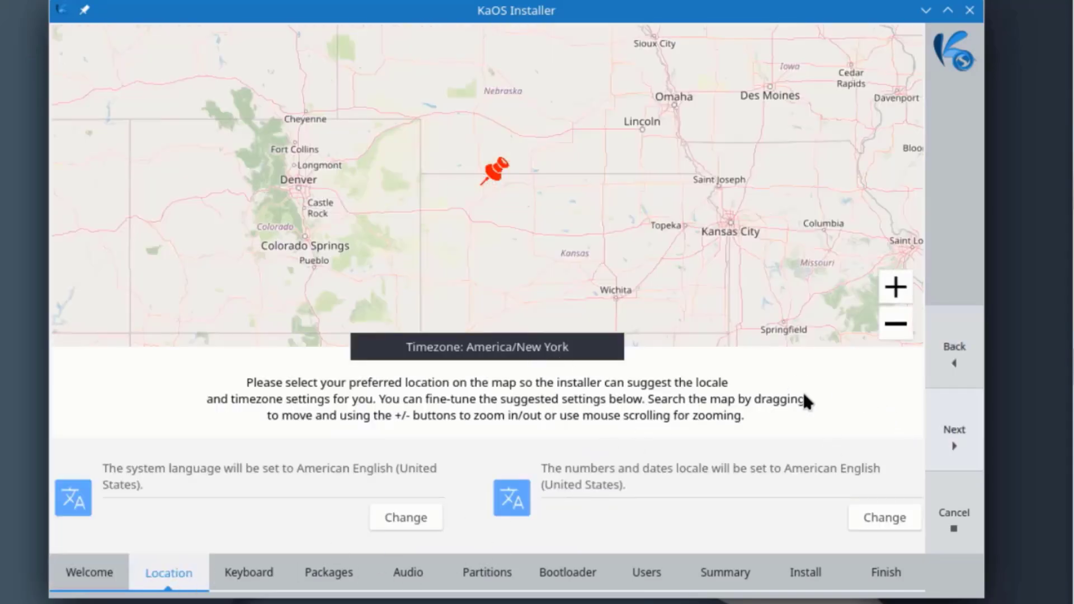
left_click(955, 447)
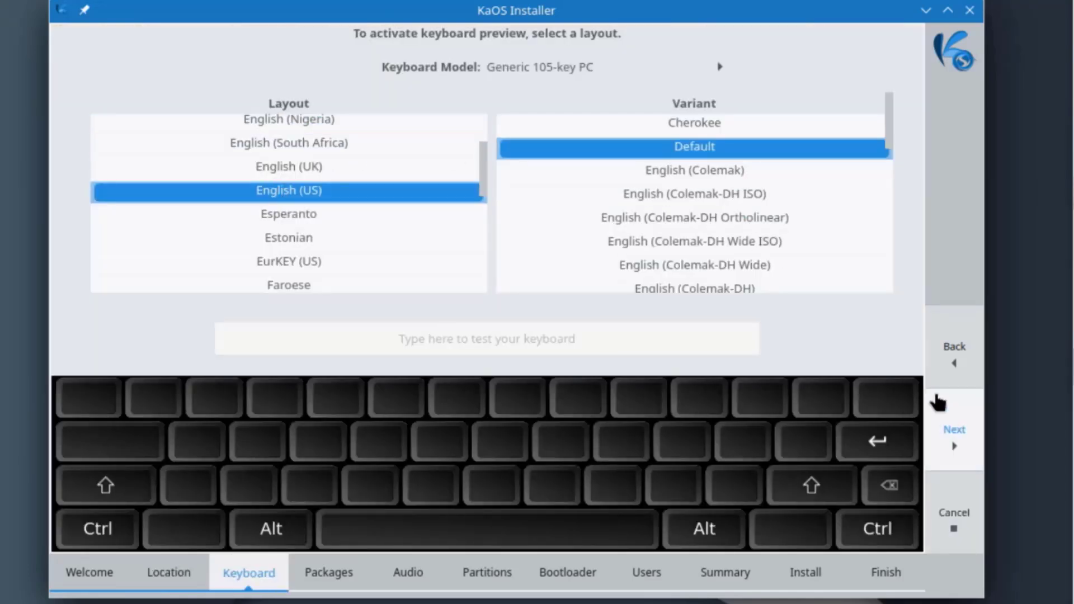
left_click(956, 442)
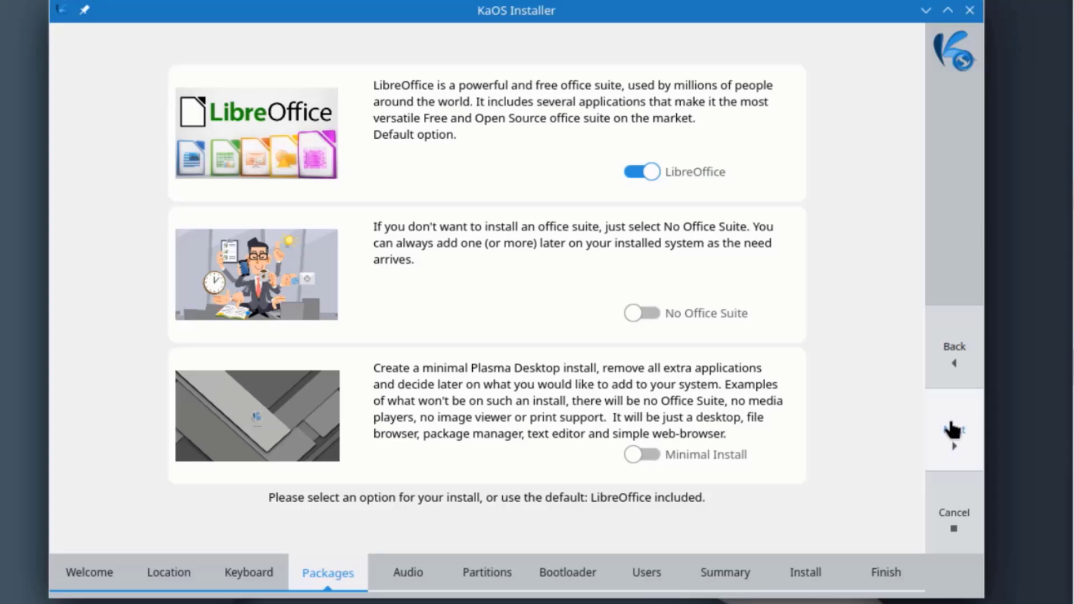
left_click(952, 434)
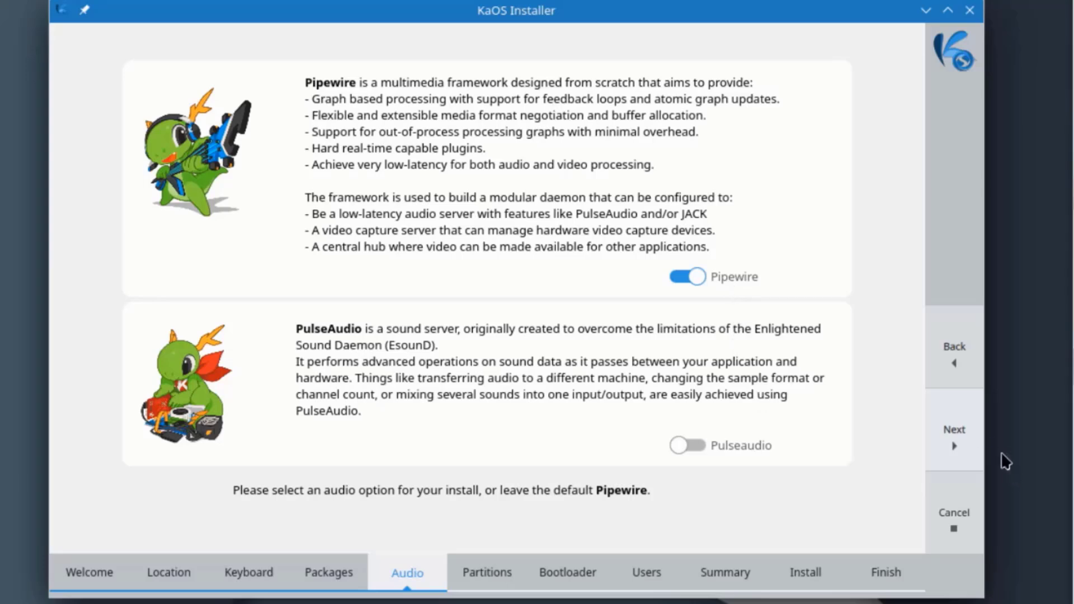
left_click(955, 433)
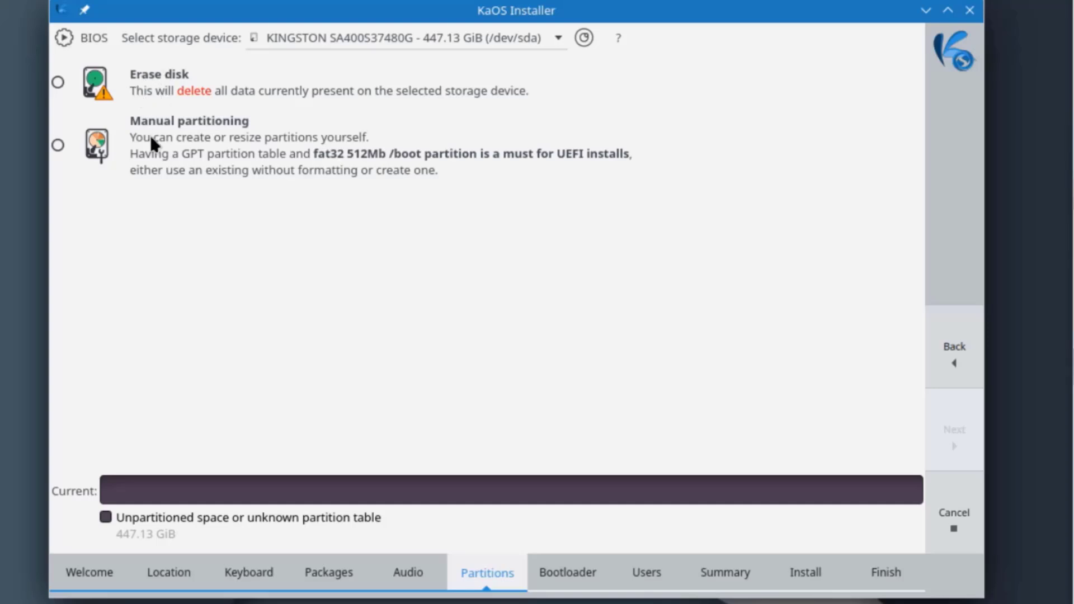
Choose Erase disk on the single KINGSTON drive, keeping No swap.
left_click(58, 83)
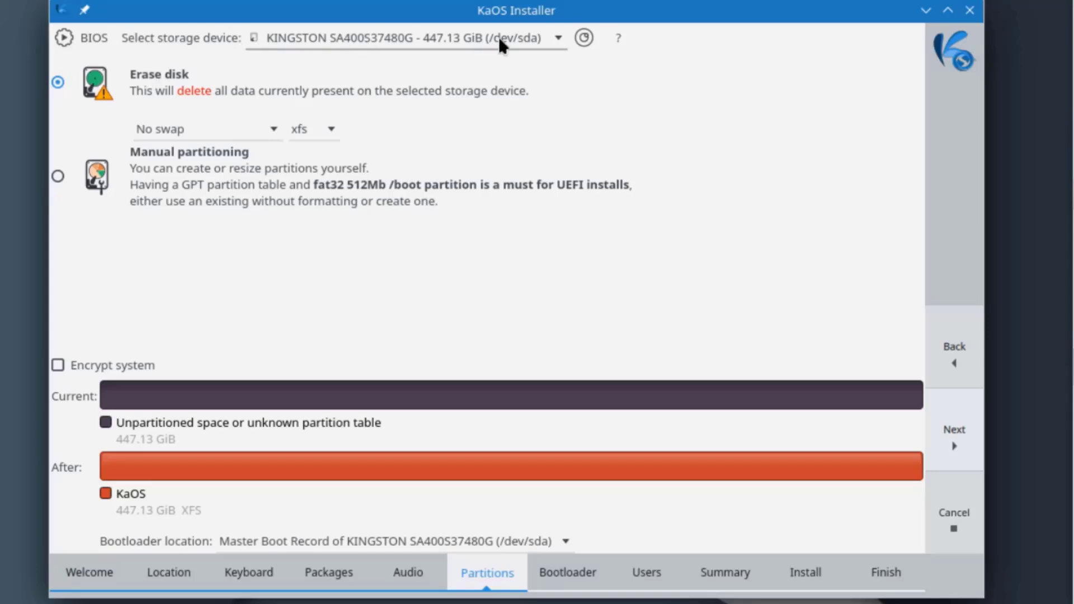
left_click(553, 36)
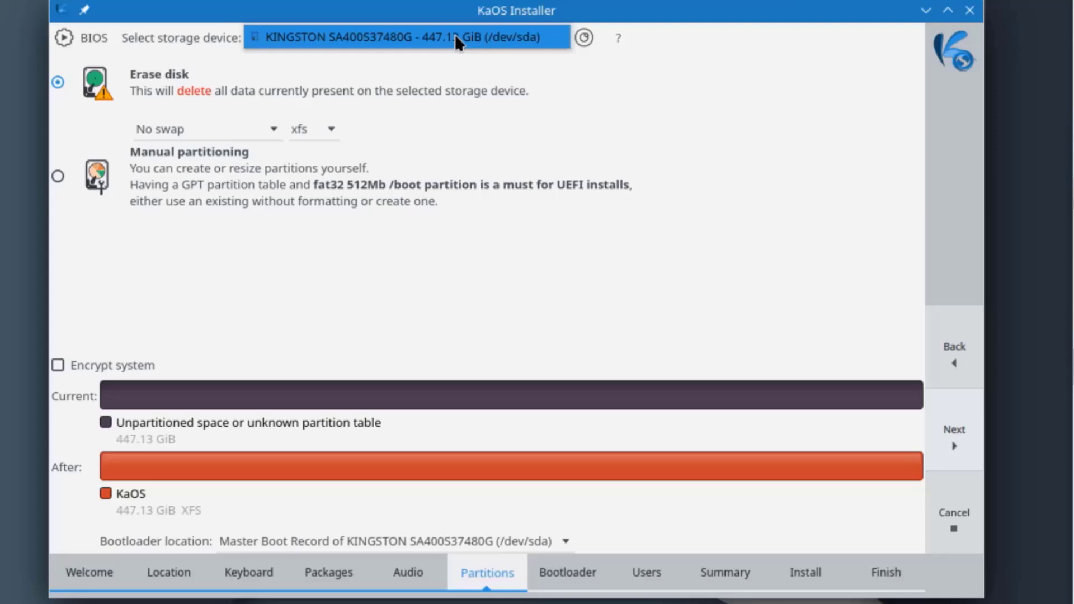
left_click(608, 60)
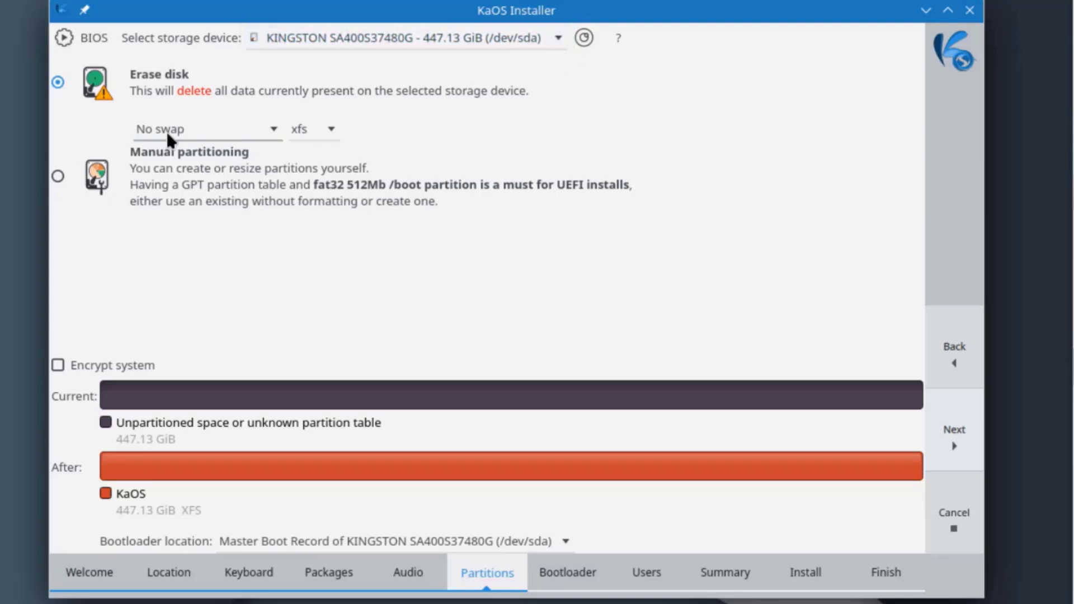
left_click(266, 134)
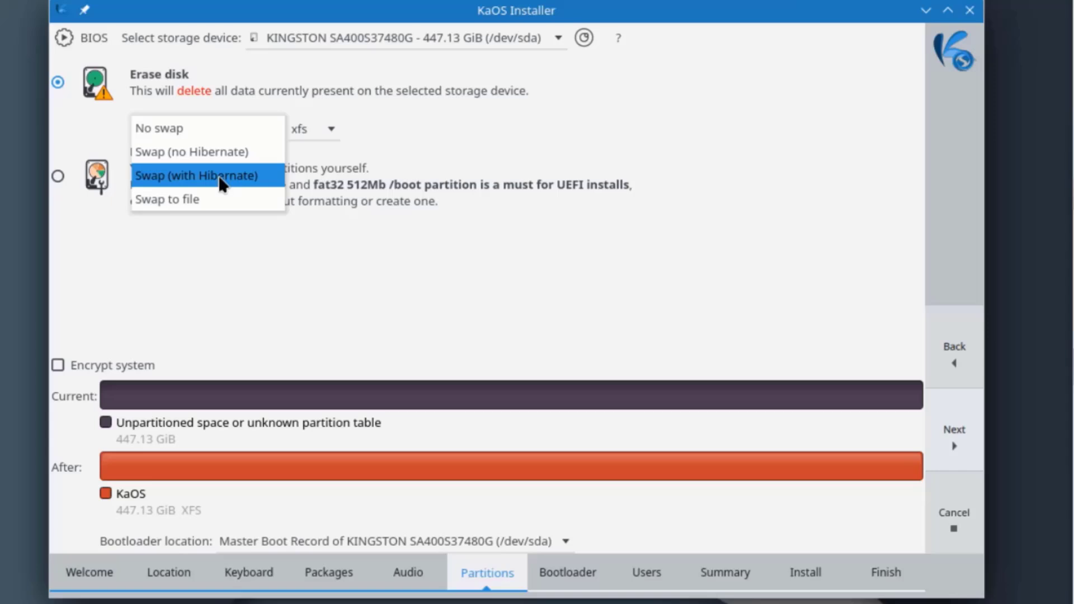
left_click(219, 134)
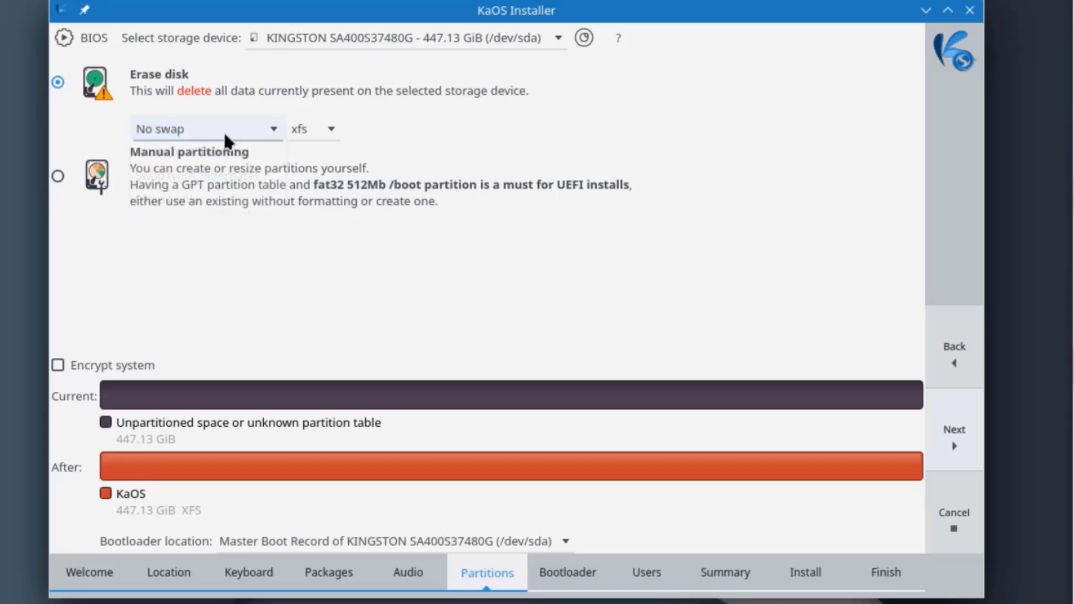
Set the filesystem to btrfs and keep the bootloader on the Master Boot Record.
left_click(330, 129)
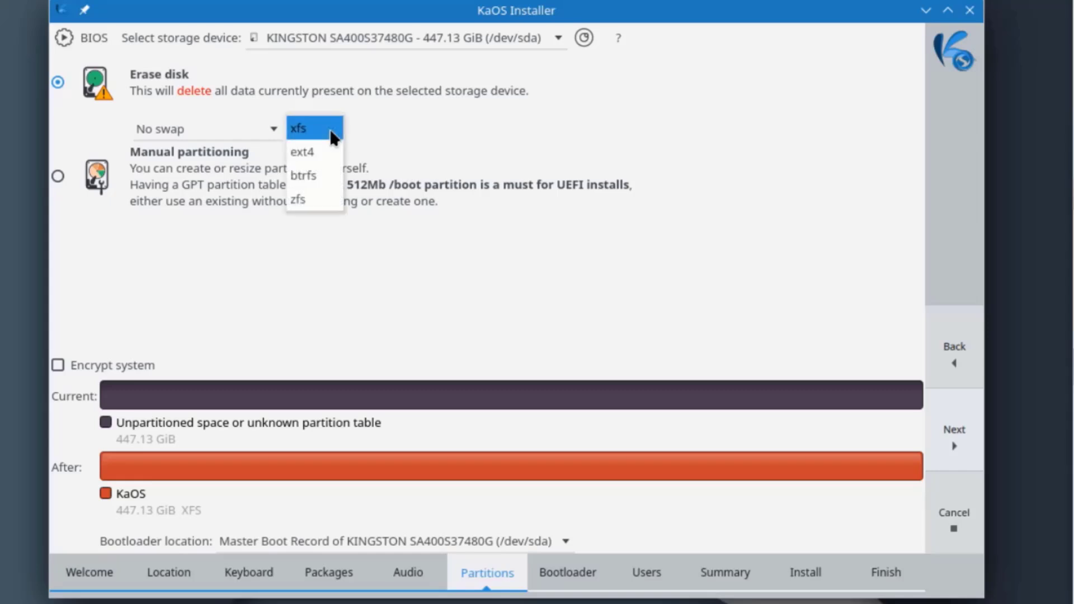
left_click(315, 177)
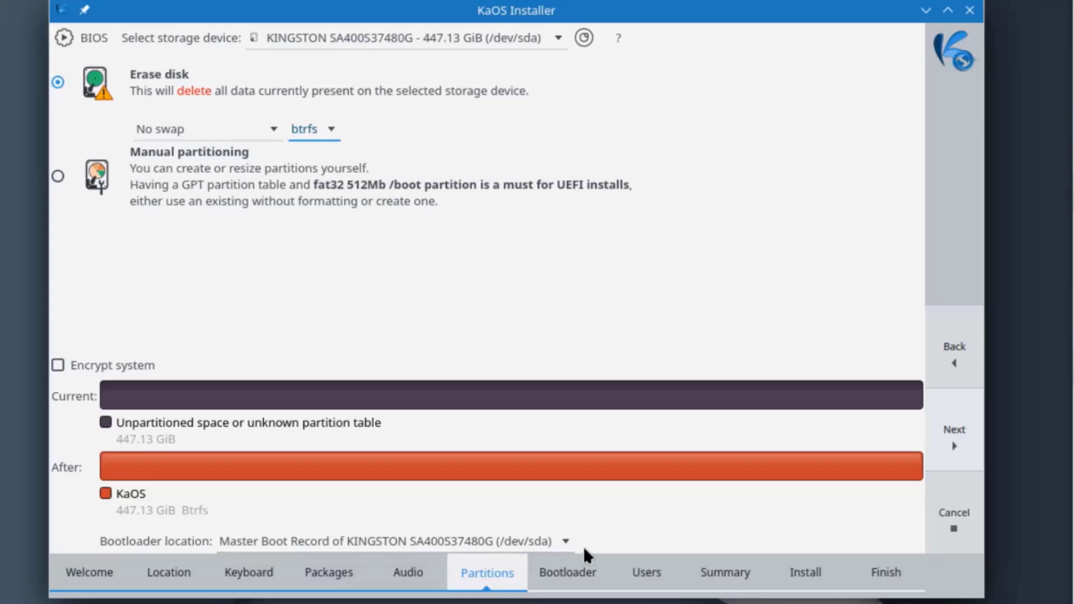
left_click(564, 541)
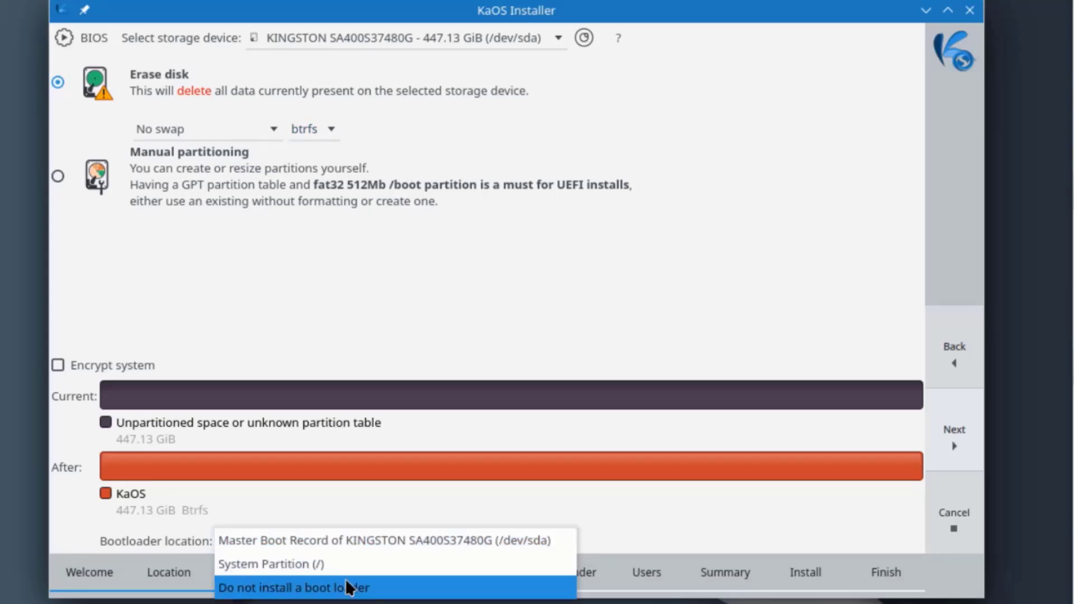
left_click(323, 550)
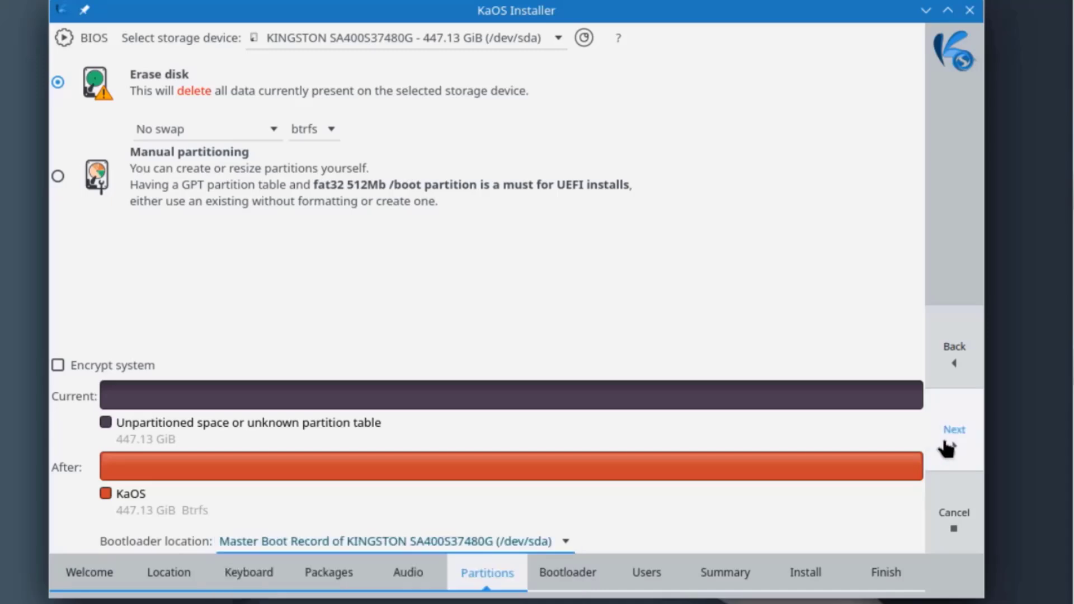
Keep GRUB as the bootloader and enter the user's full name.
left_click(954, 436)
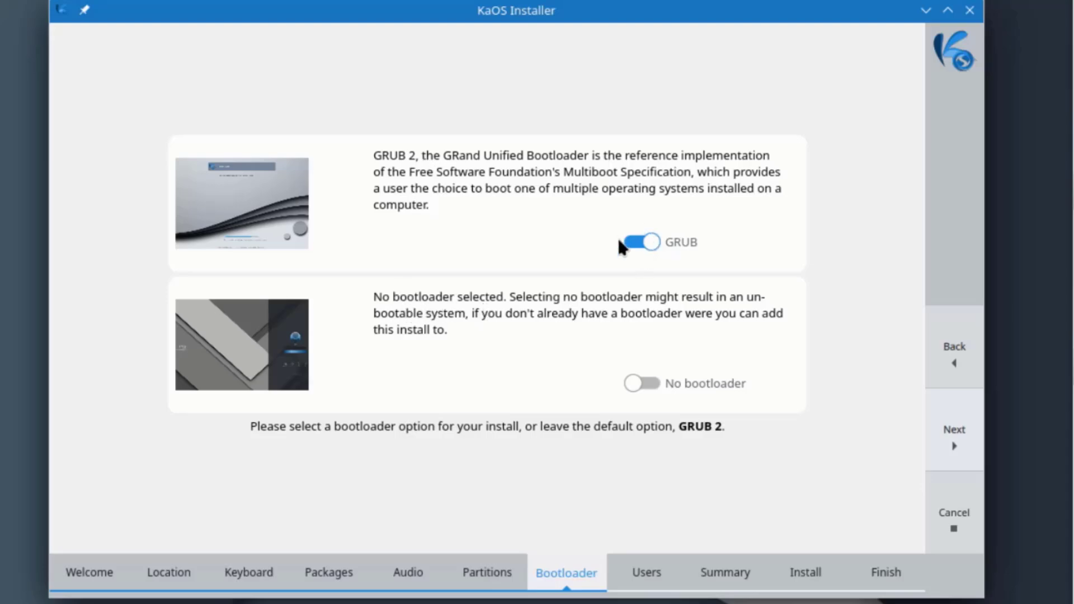
left_click(954, 432)
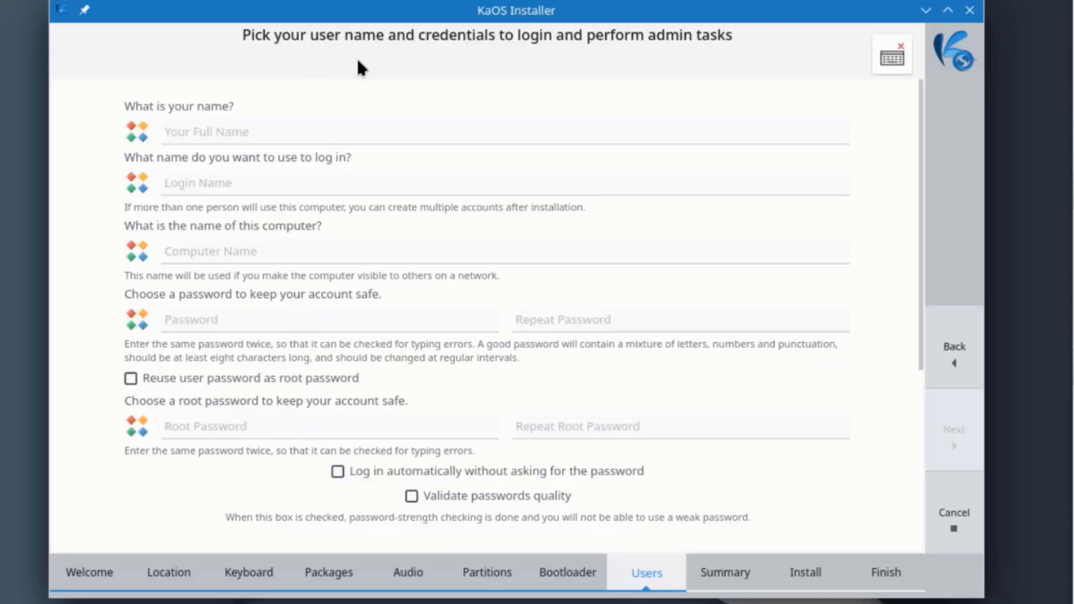
left_click(203, 137)
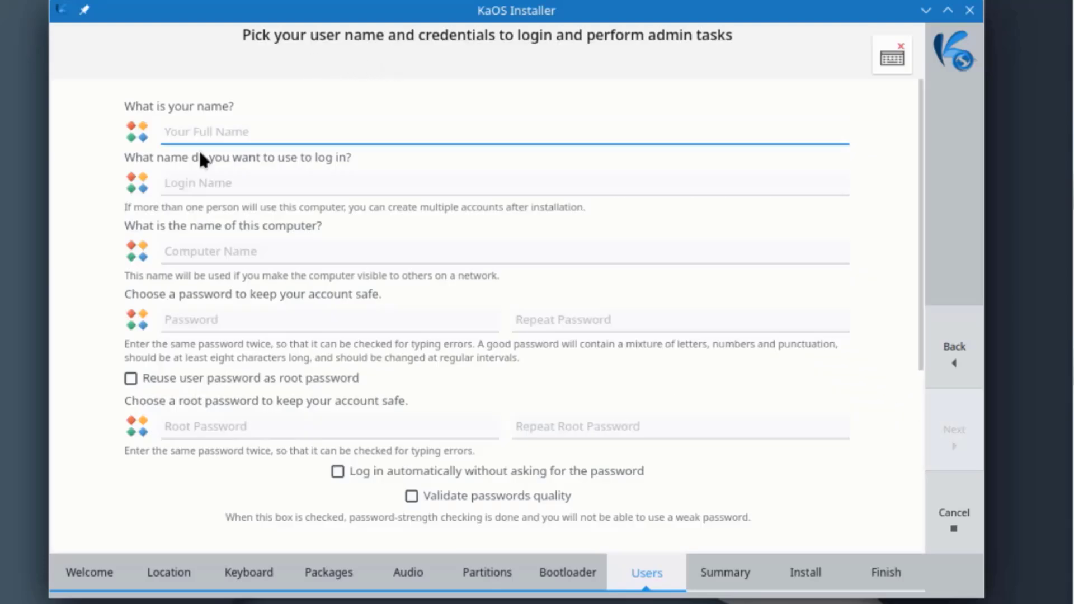
type("john")
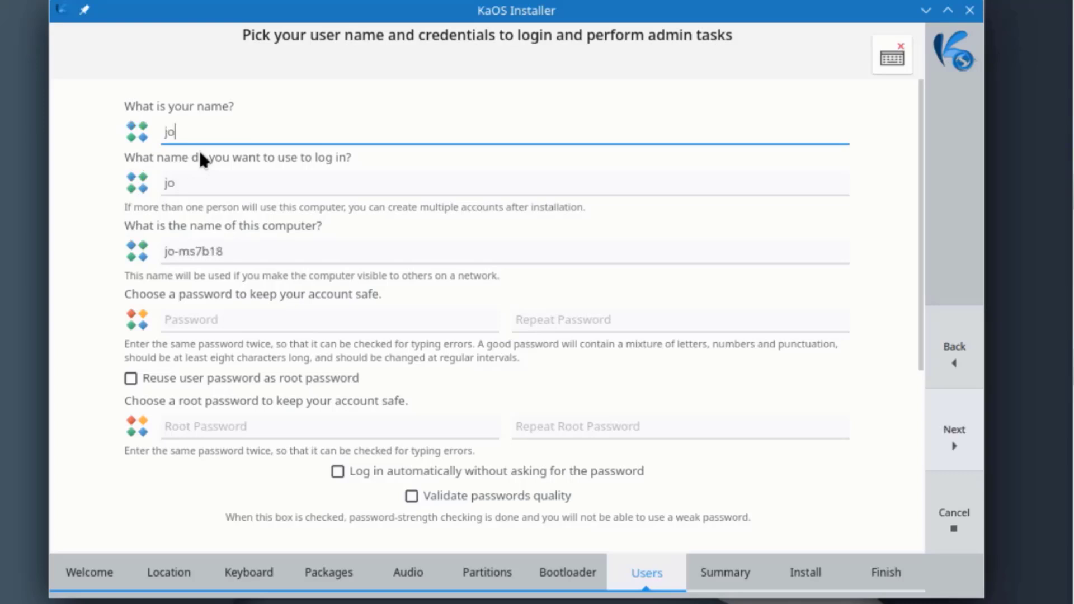
Enter and confirm the user password, then set and repeat a separate root password.
left_click(229, 320)
type("123")
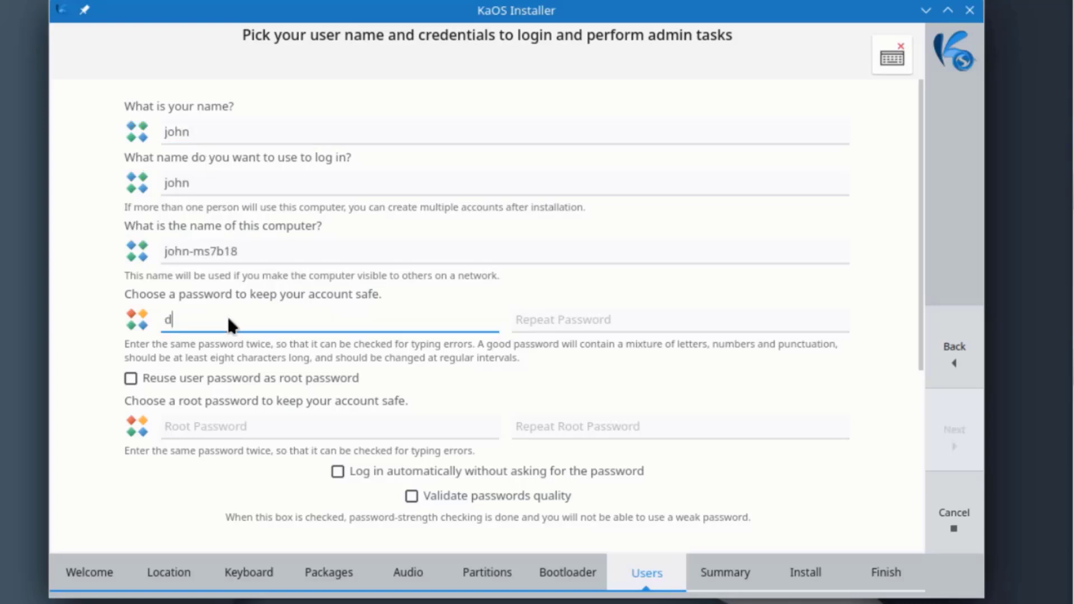
type("4")
key("Tab")
type("1234")
key("Tab")
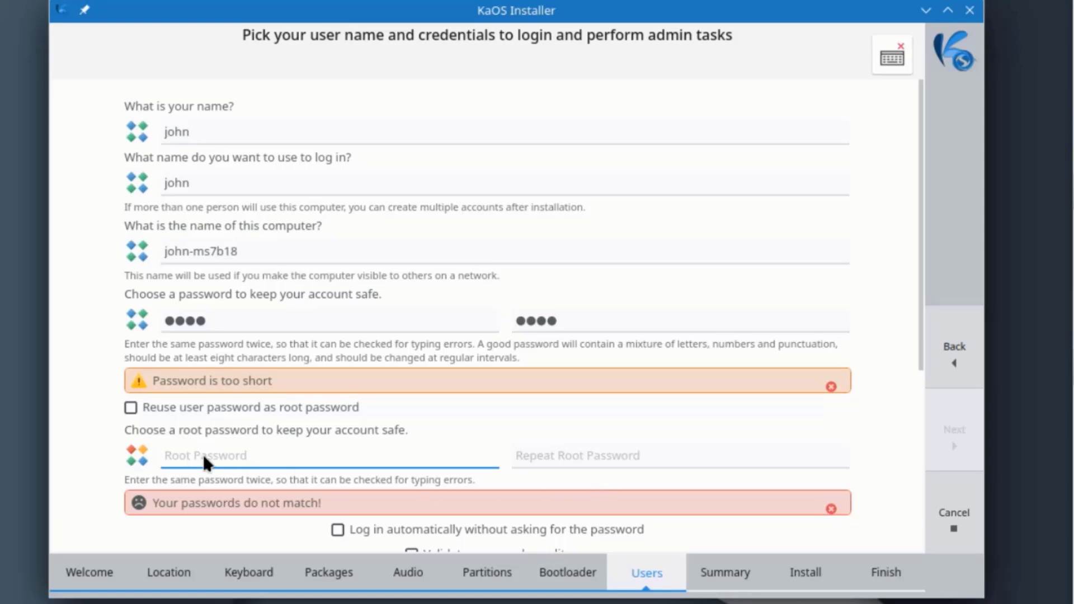
type("••••")
left_click(560, 450)
type("••••")
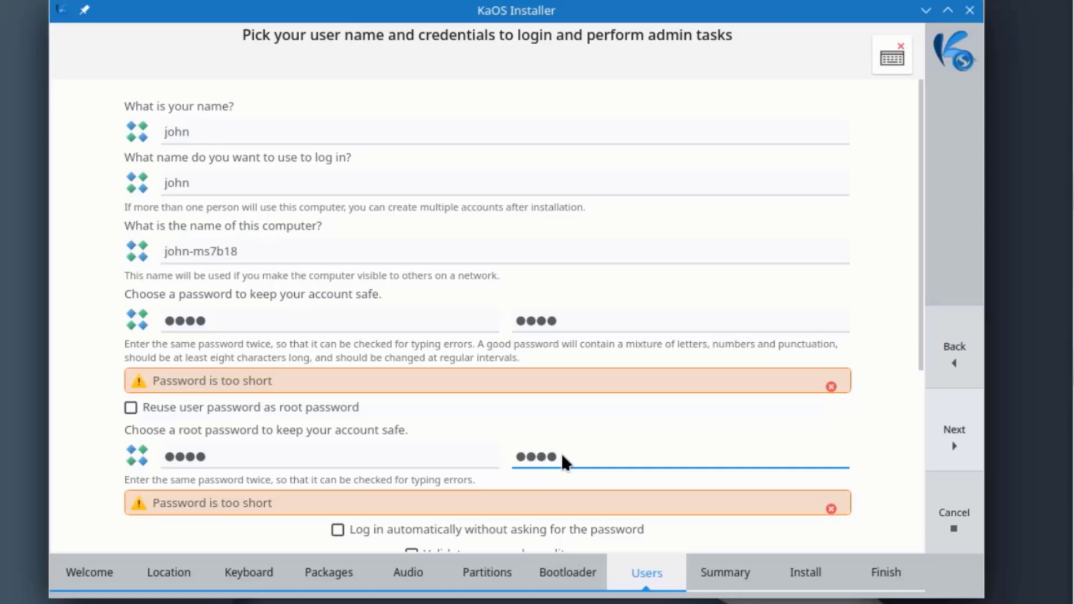
scroll(358, 335, "down", 3)
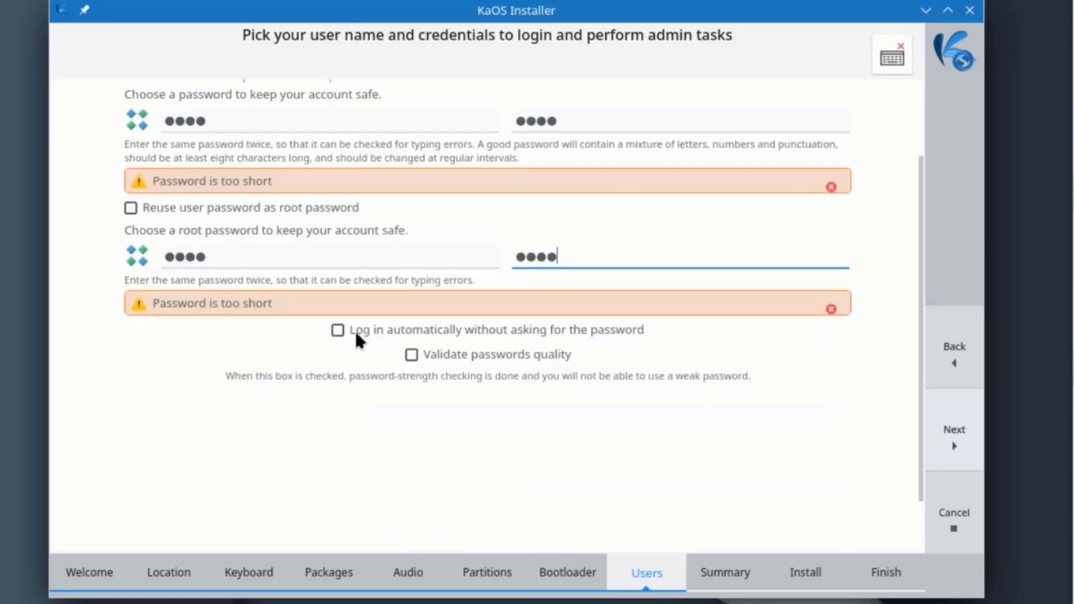
Review the Summary page and confirm Install Now to erase /dev/sda for KaOS 2024.05.
left_click(958, 444)
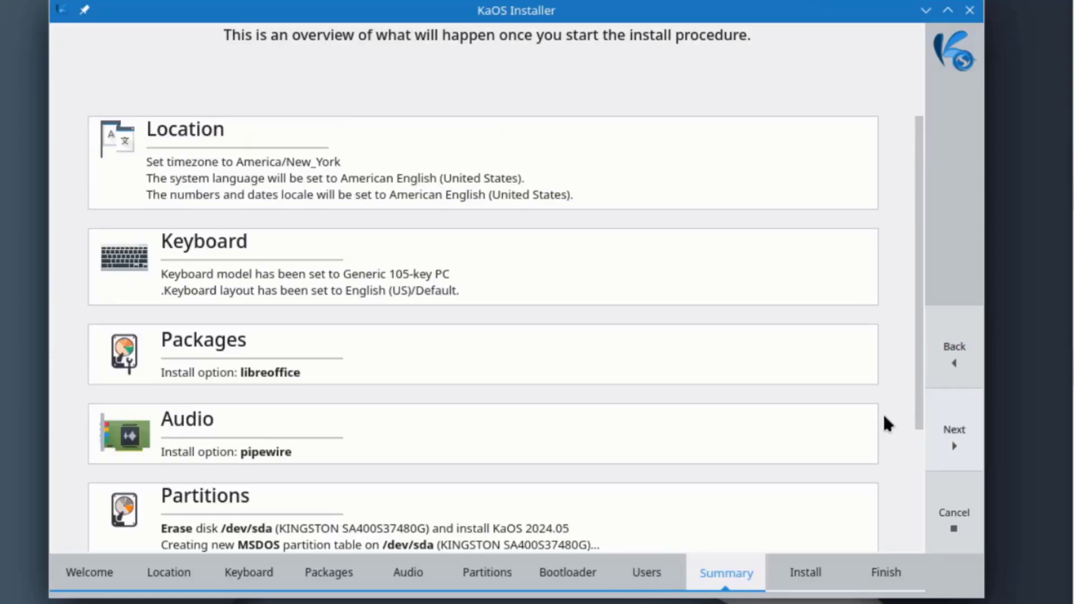
scroll(668, 279, "down", 3)
scroll(669, 284, "up", 3)
scroll(670, 286, "up", 1)
scroll(634, 252, "down", 3)
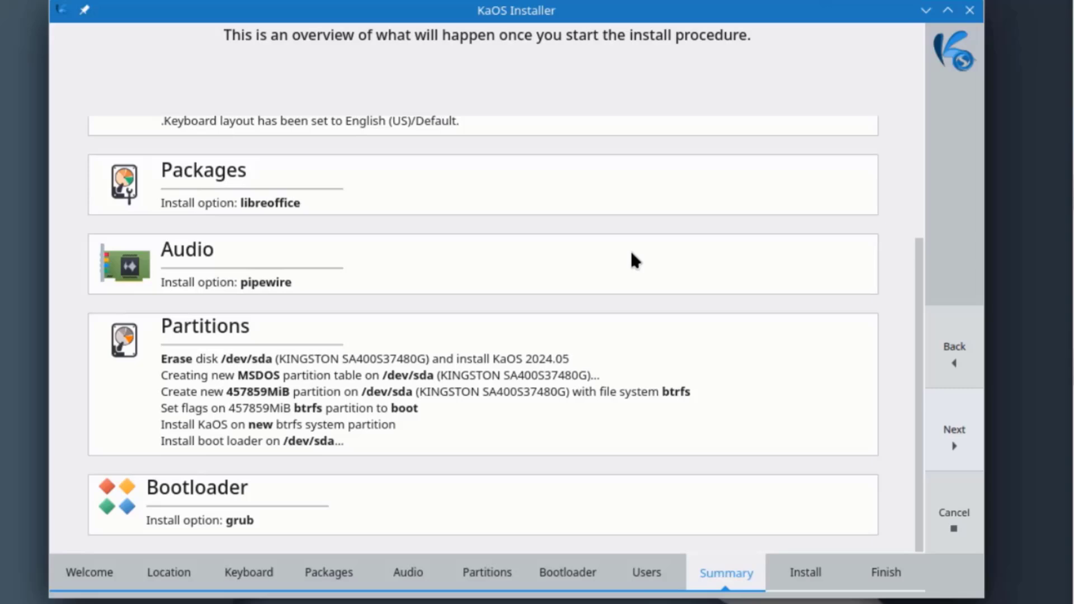
scroll(633, 255, "up", 3)
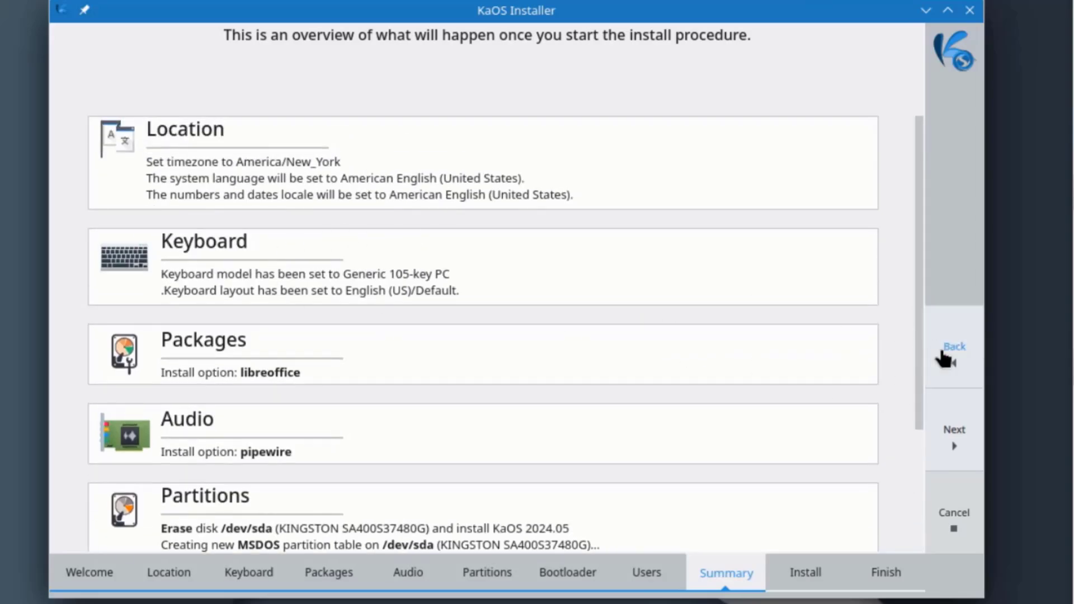
left_click(954, 431)
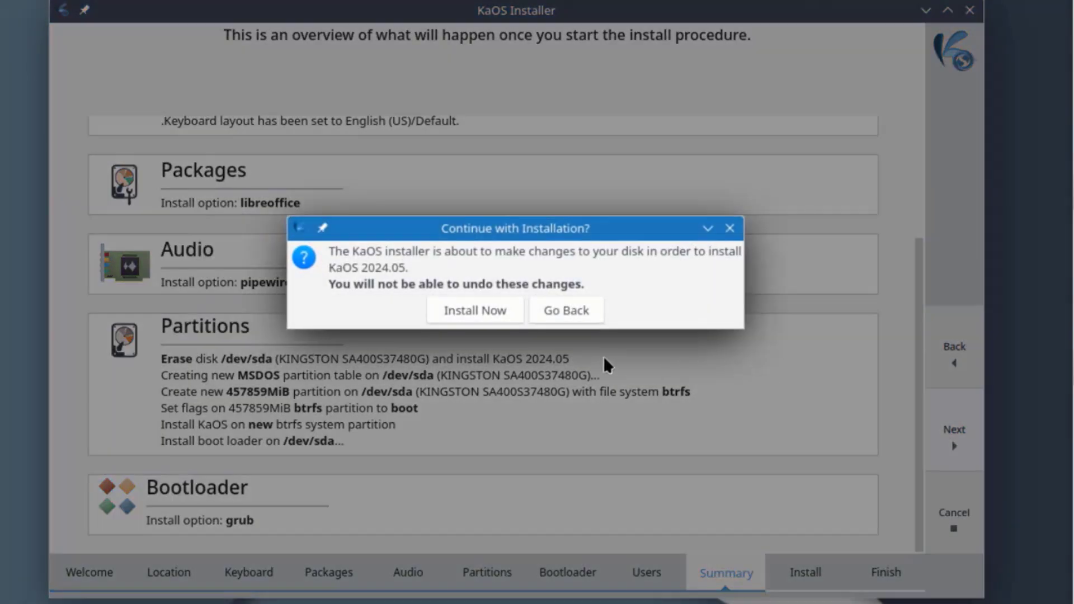
left_click(469, 307)
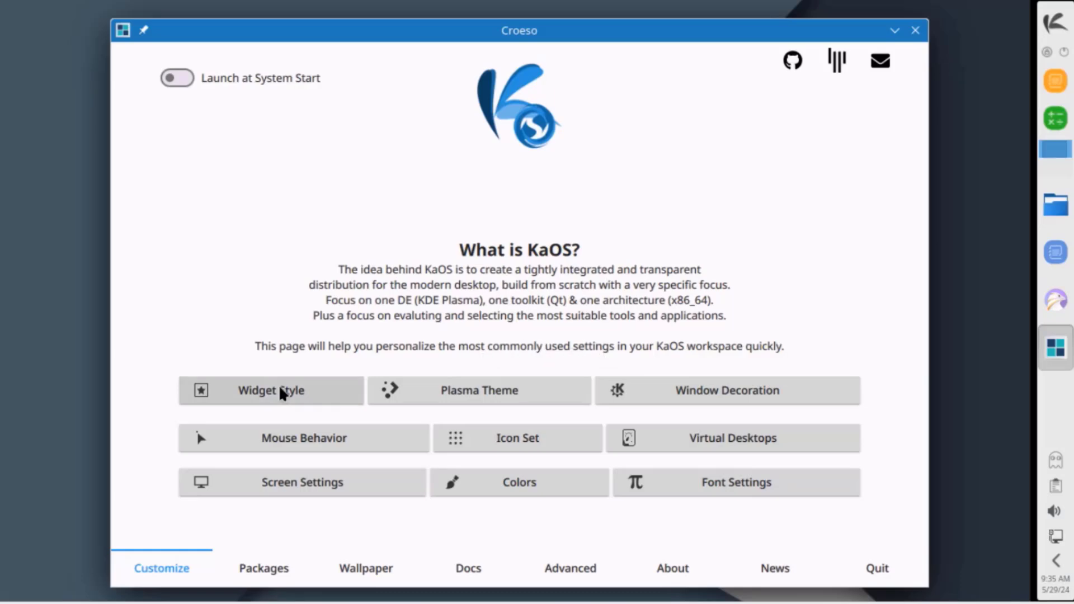
left_click(461, 391)
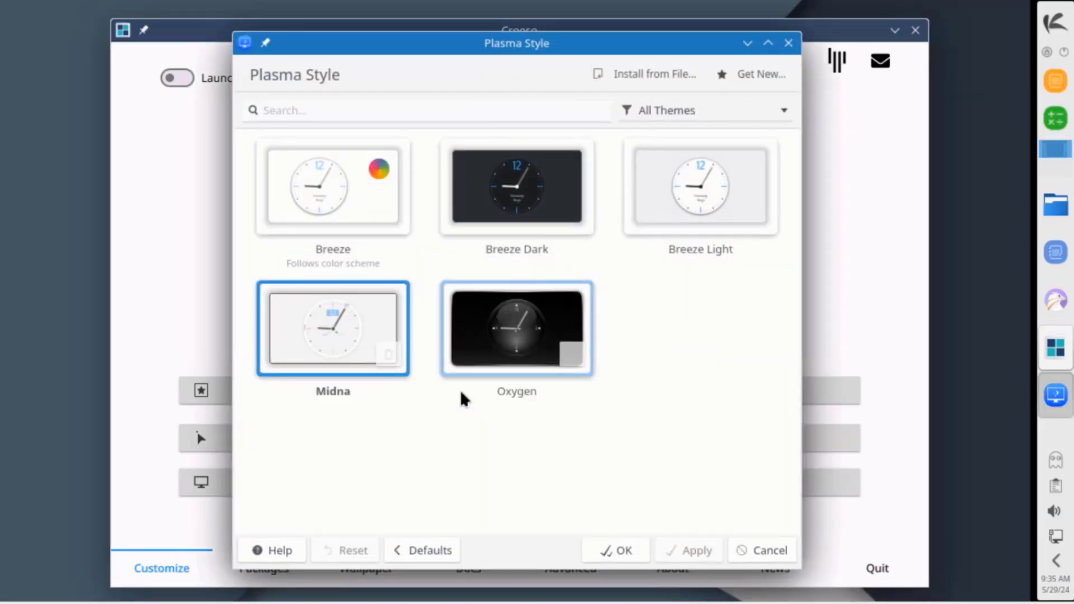
left_click(788, 43)
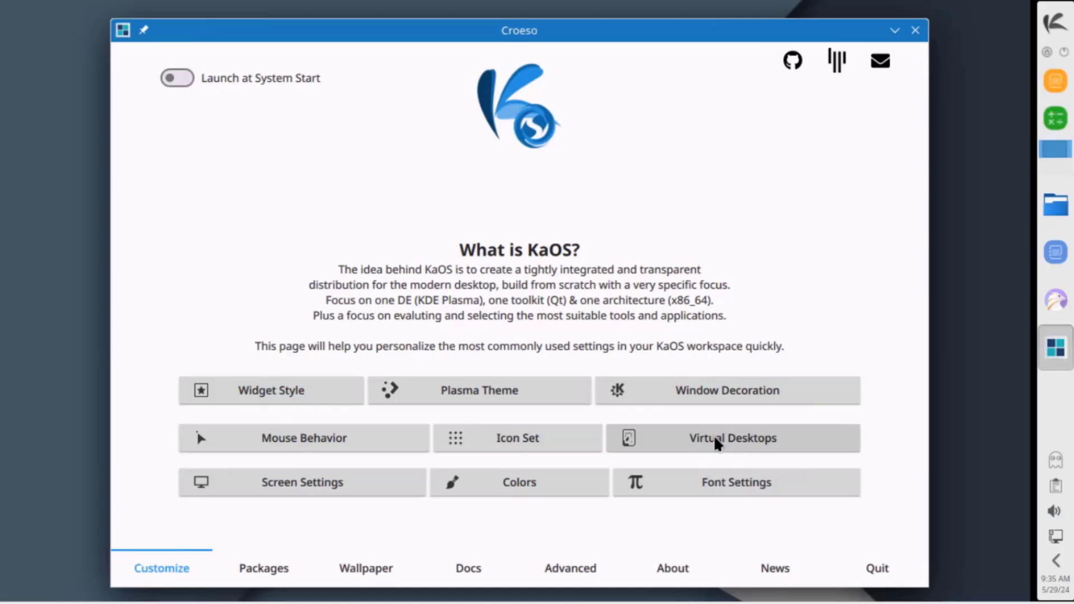
left_click(258, 571)
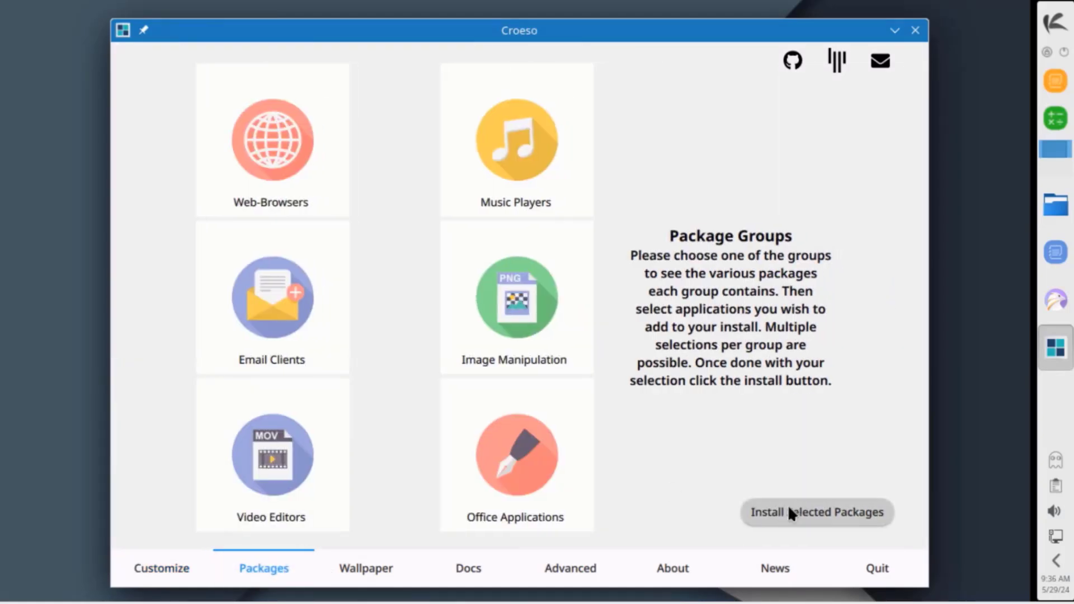
left_click(407, 564)
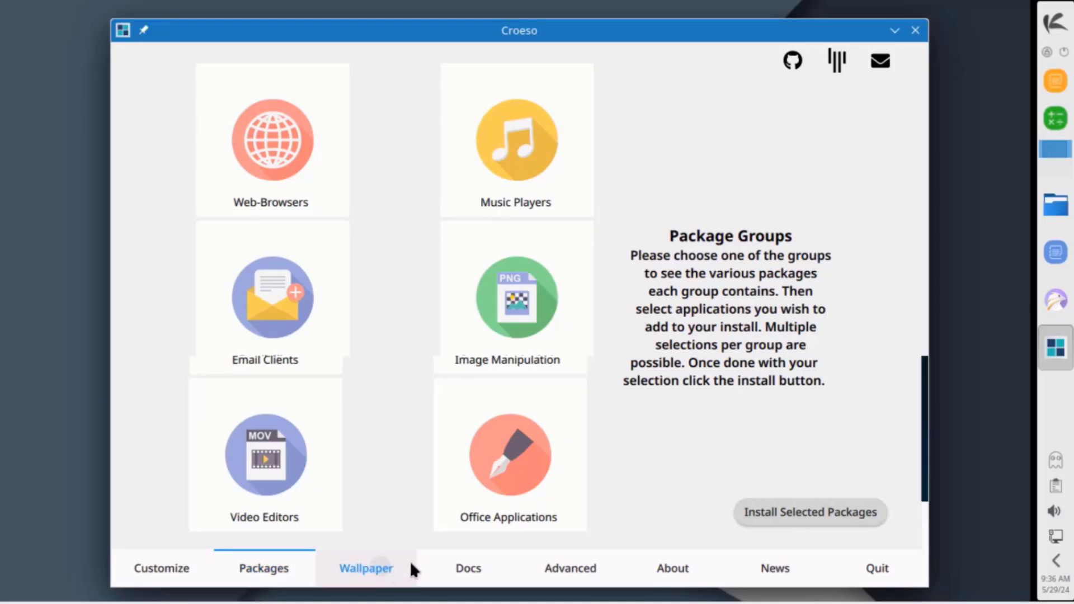
left_click(469, 561)
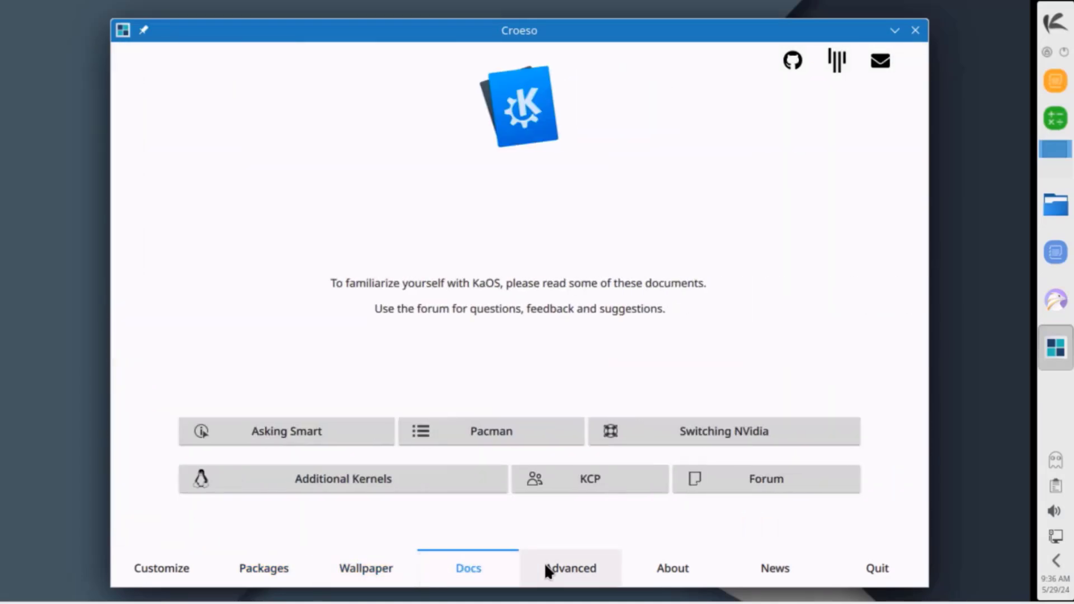
left_click(575, 561)
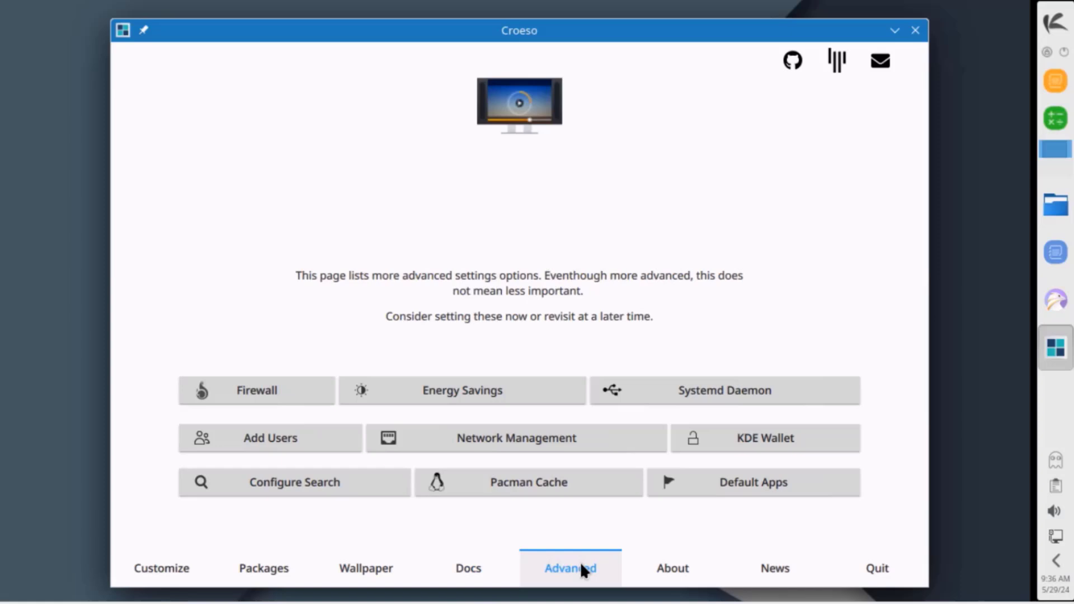
left_click(674, 557)
left_click(775, 562)
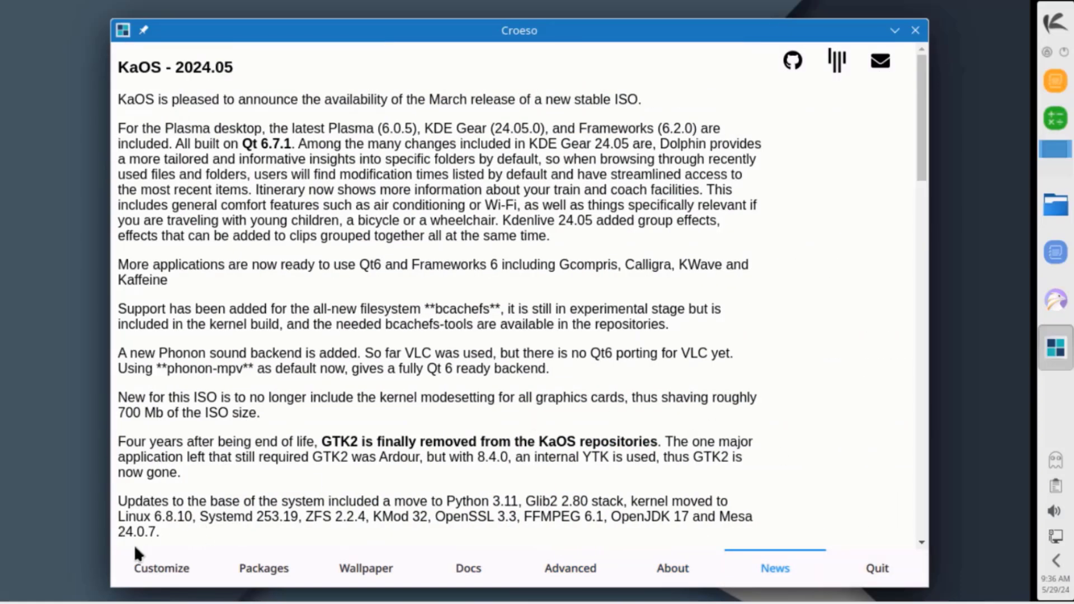
left_click(139, 562)
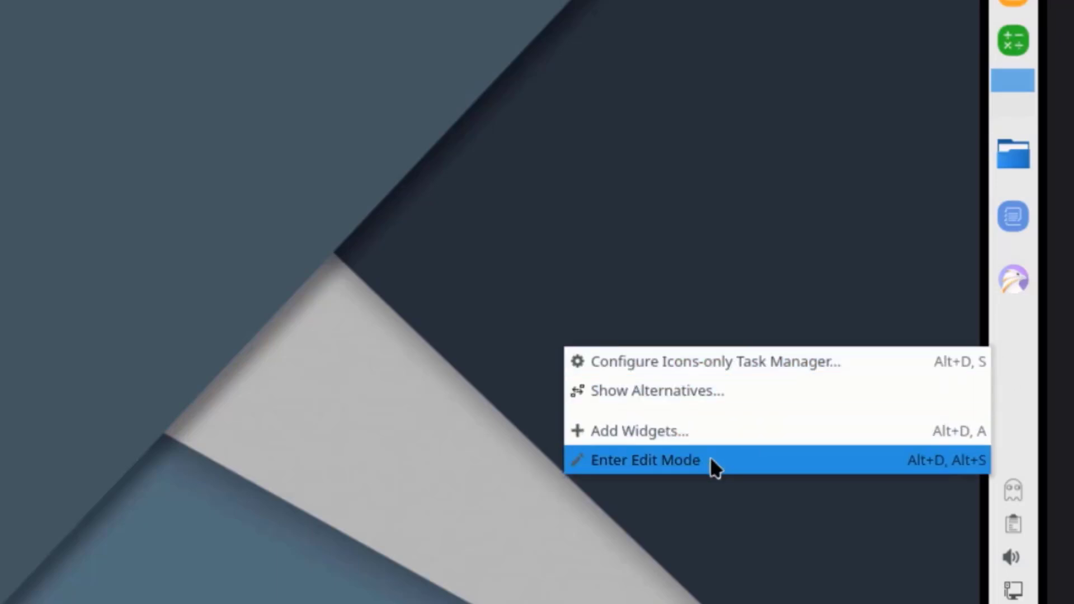
Enter edit mode and move the panel to the bottom edge after trying left and top.
left_click(709, 459)
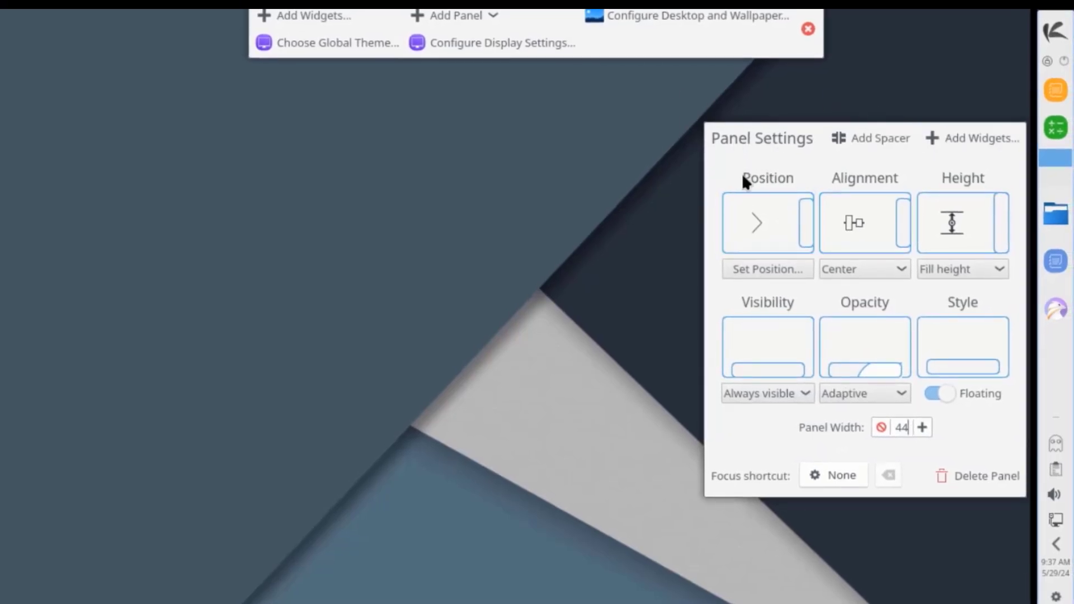
left_click(780, 215)
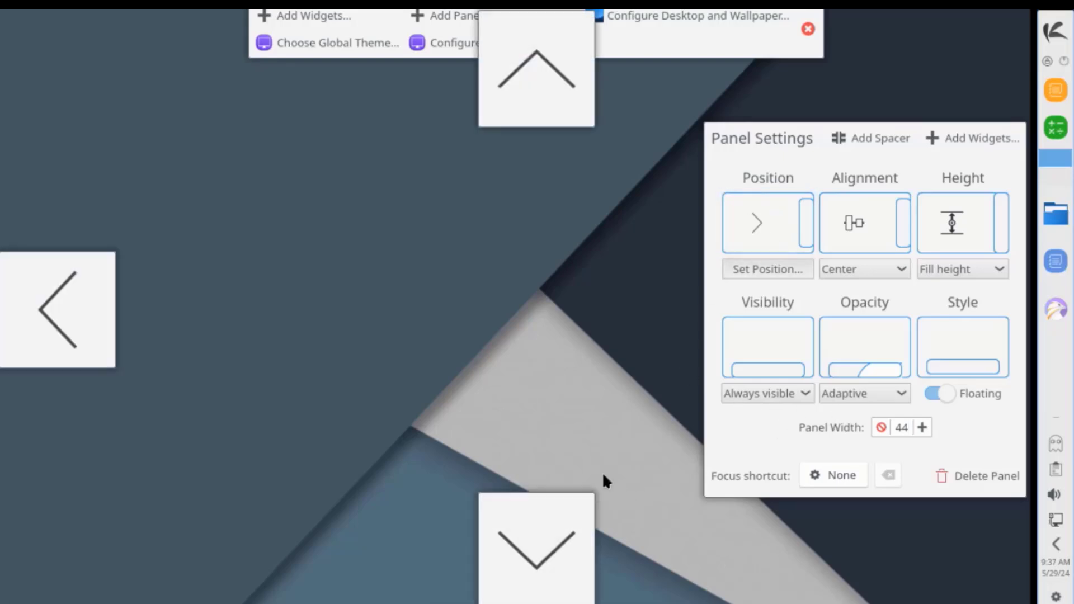
left_click(535, 529)
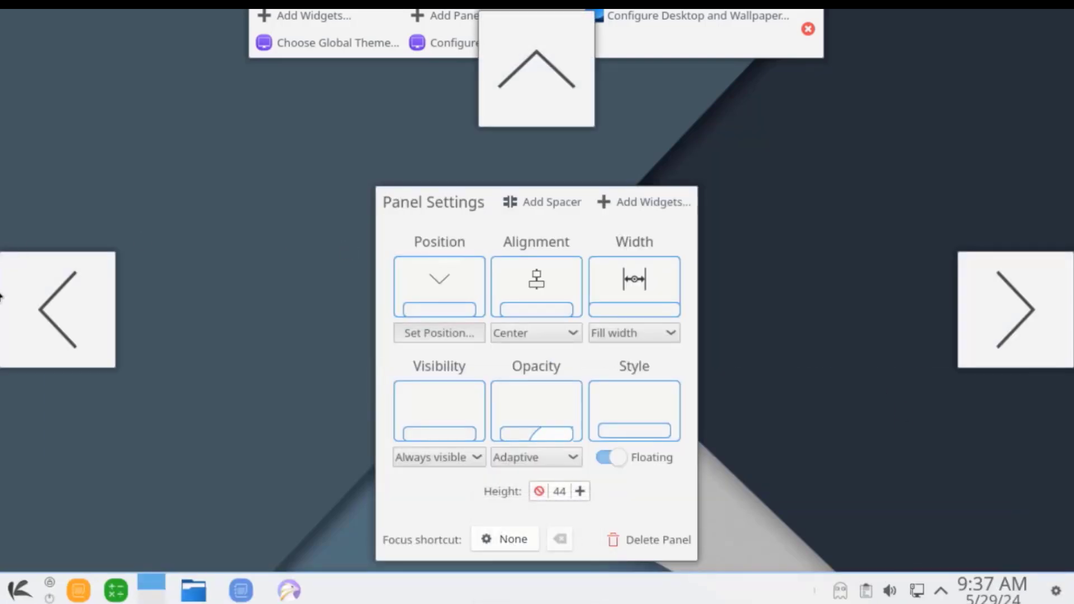
left_click(25, 285)
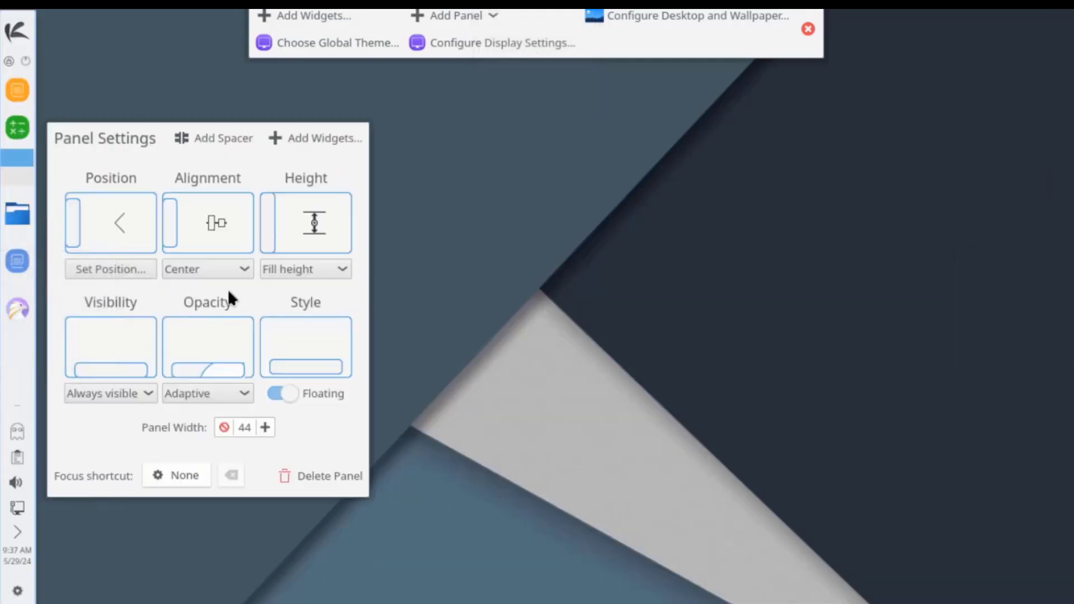
left_click(587, 93)
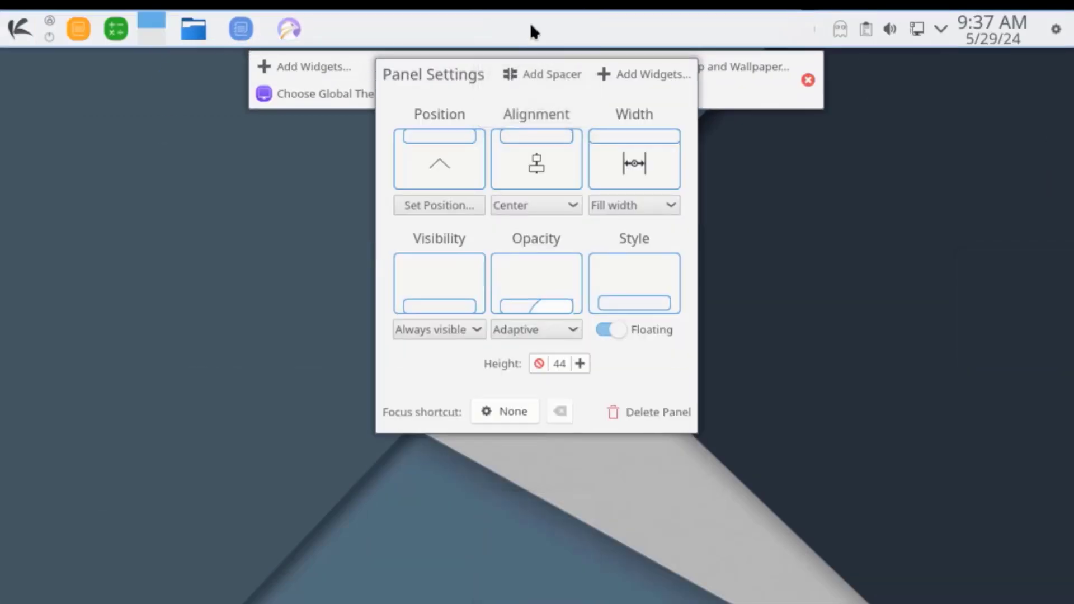
left_click(529, 23)
left_click(595, 230)
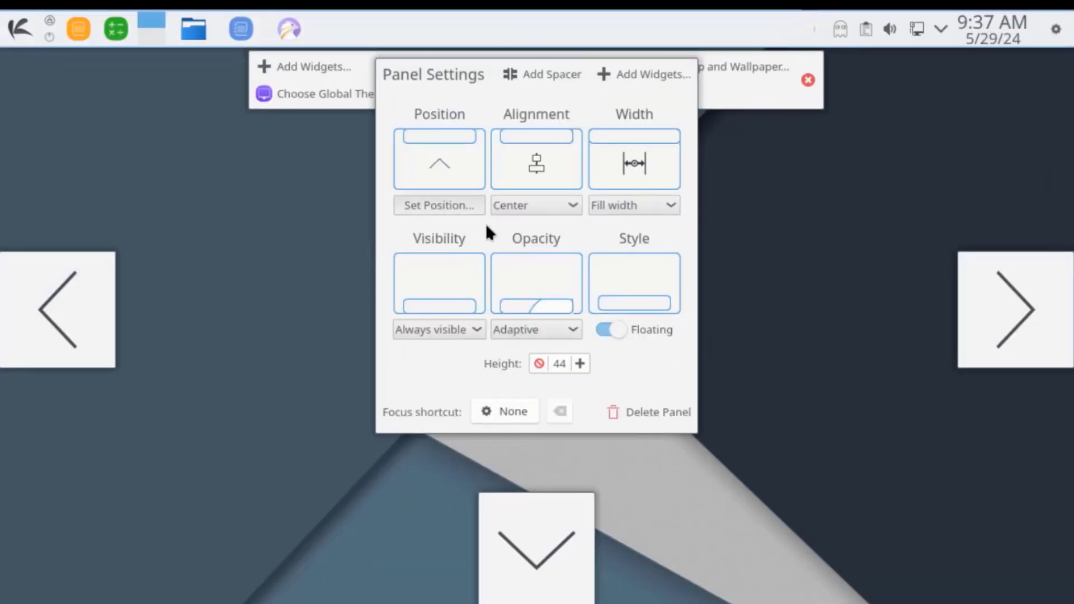
left_click(542, 528)
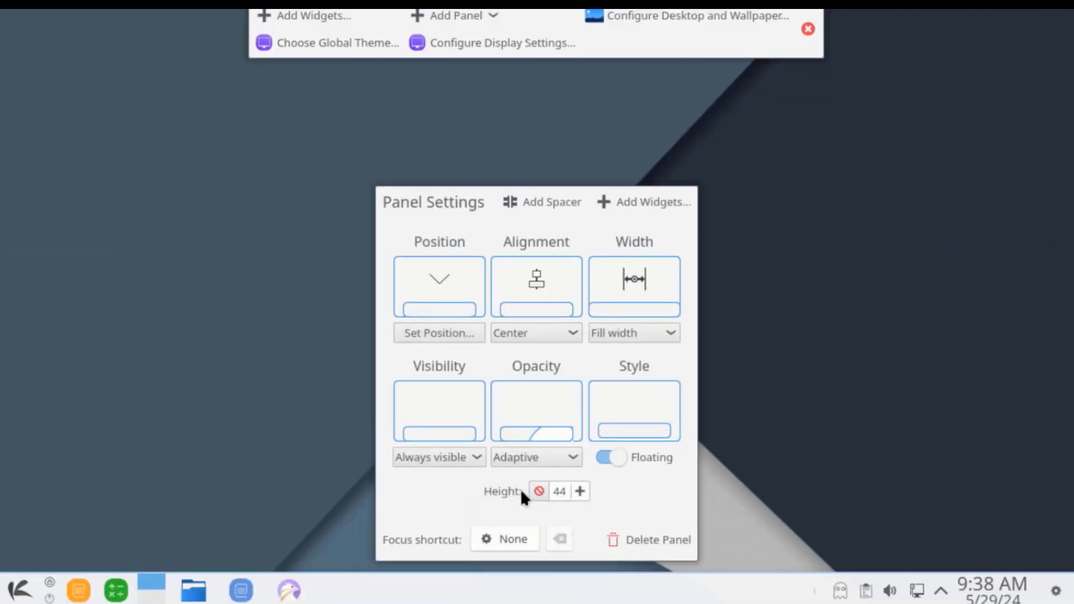
Adjust the panel height up and down, settling on 44, and toggle Floating off then back on.
left_click(577, 491)
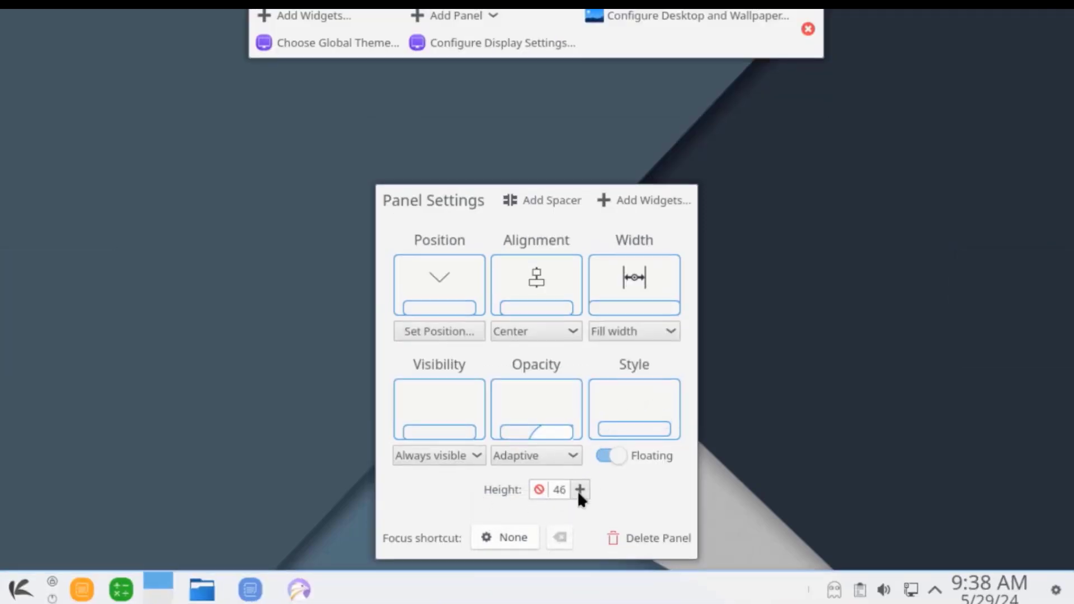
left_click(577, 491)
left_click(578, 489)
left_click(580, 482)
left_click(580, 482)
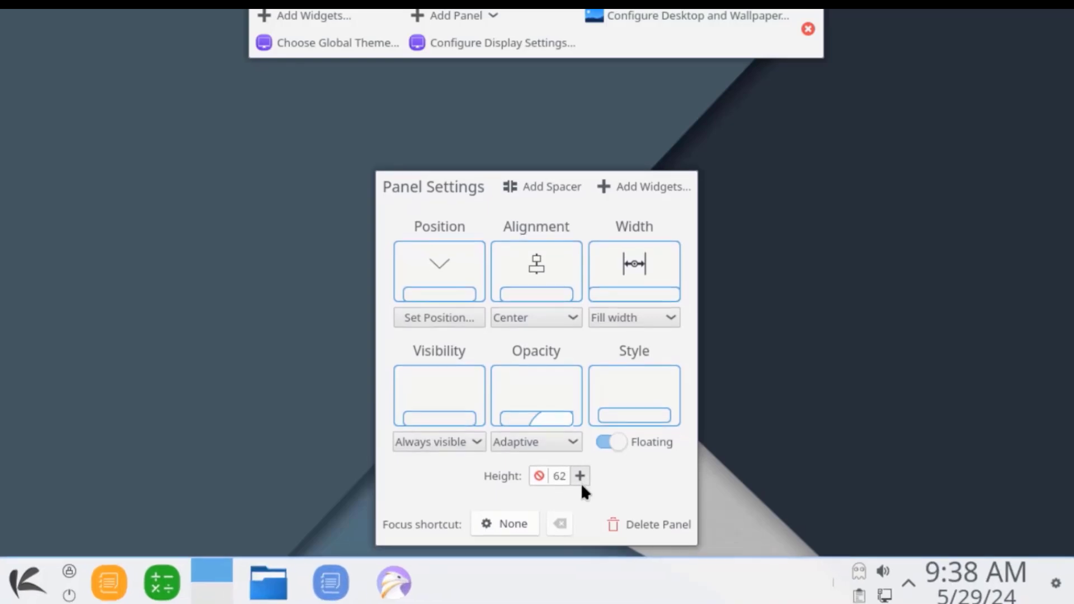
left_click(580, 482)
left_click(534, 472)
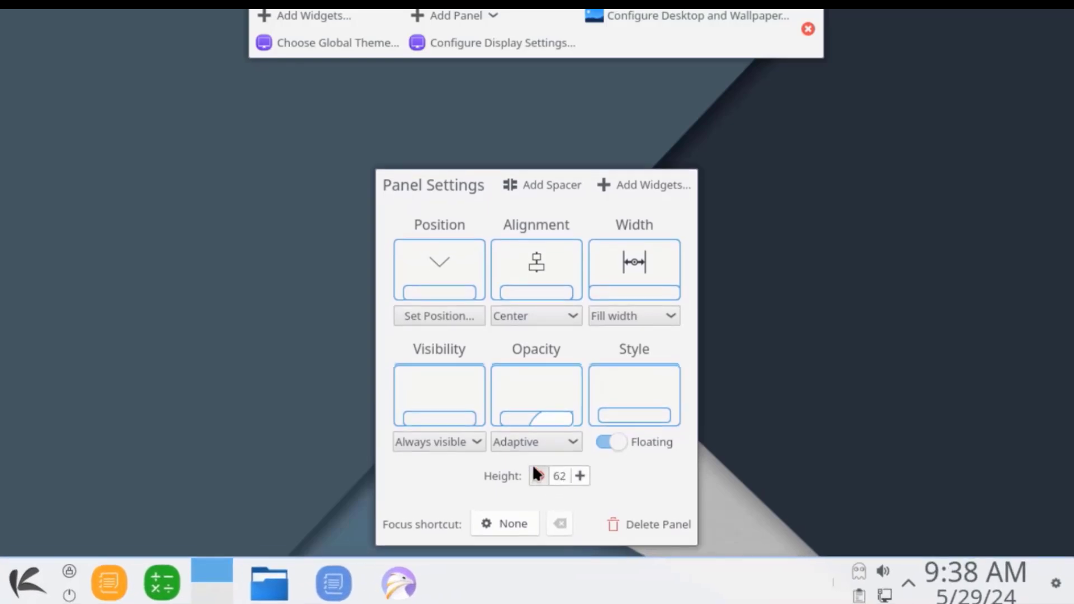
left_click(536, 474)
left_click(538, 478)
left_click(540, 481)
left_click(538, 480)
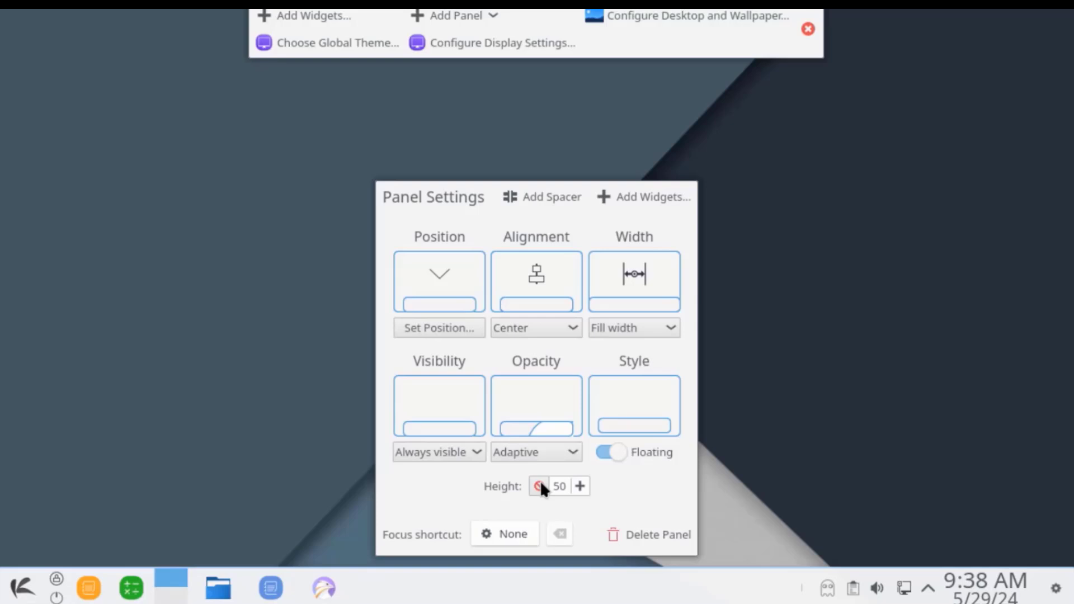
left_click(539, 481)
left_click(539, 482)
left_click(539, 484)
left_click(539, 486)
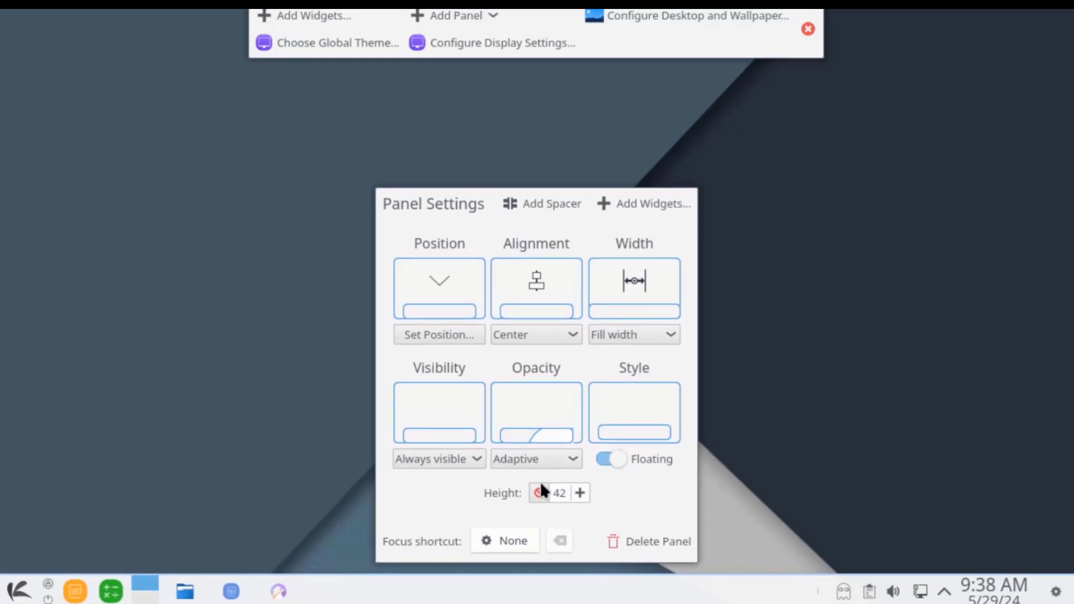
left_click(579, 492)
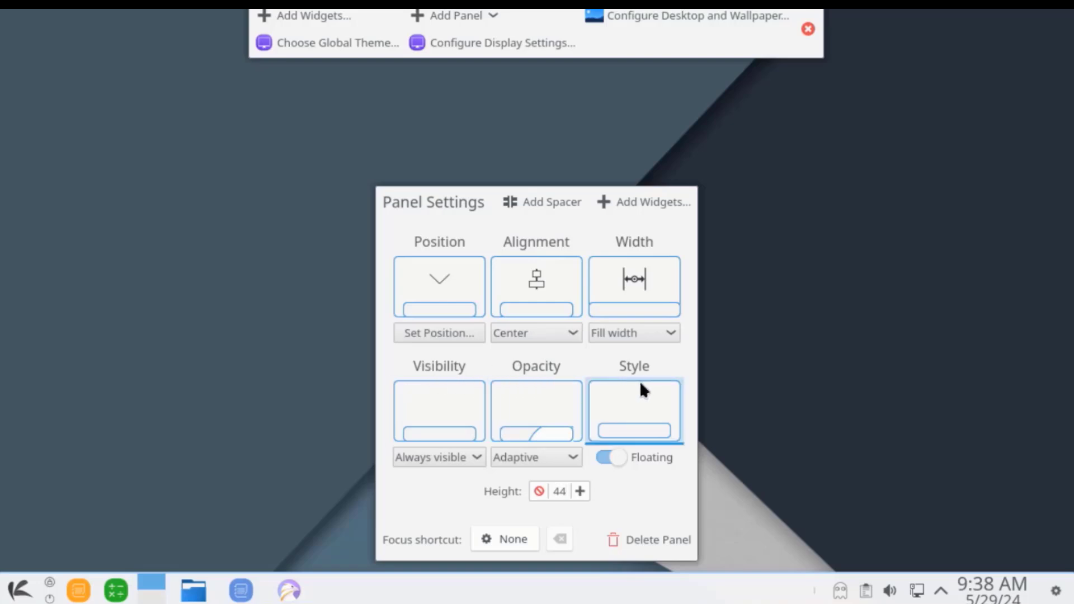
left_click(617, 457)
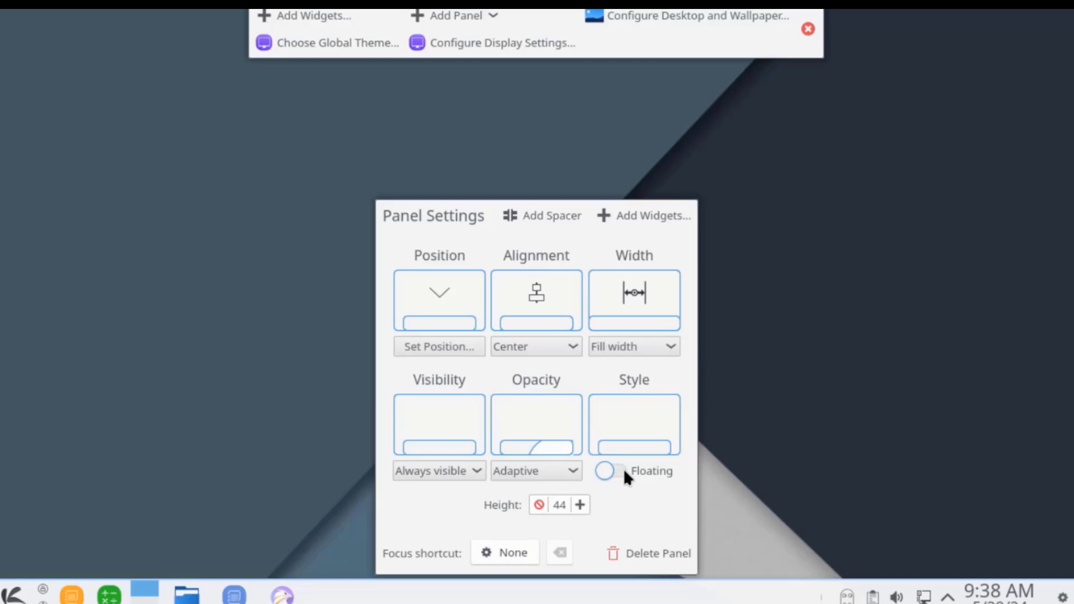
left_click(624, 470)
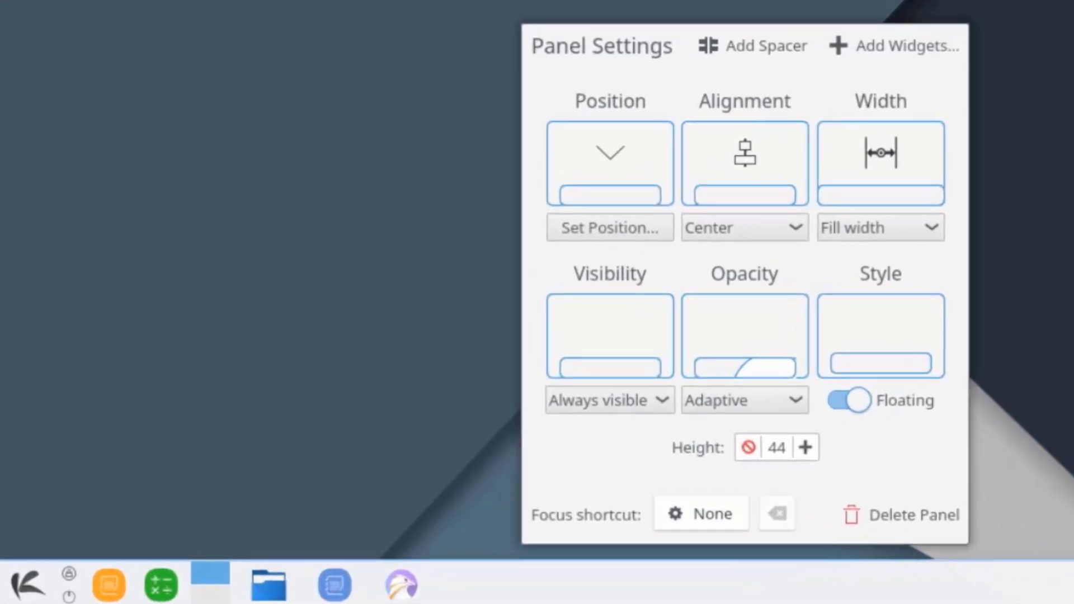
Leave panel edit mode, open the launcher's All Applications list and scroll to its end.
key("Escape")
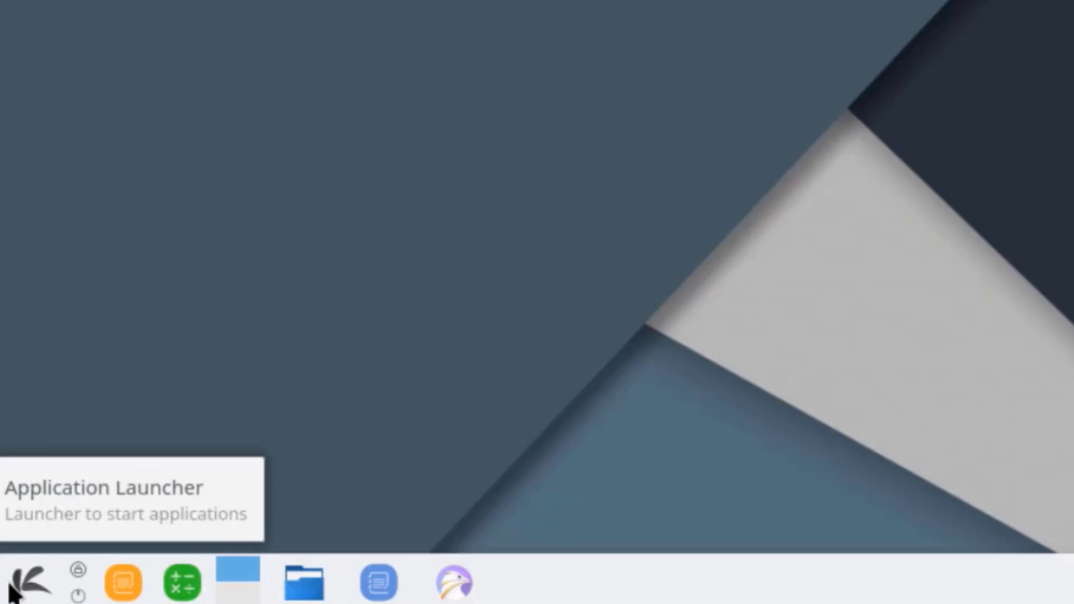
left_click(13, 592)
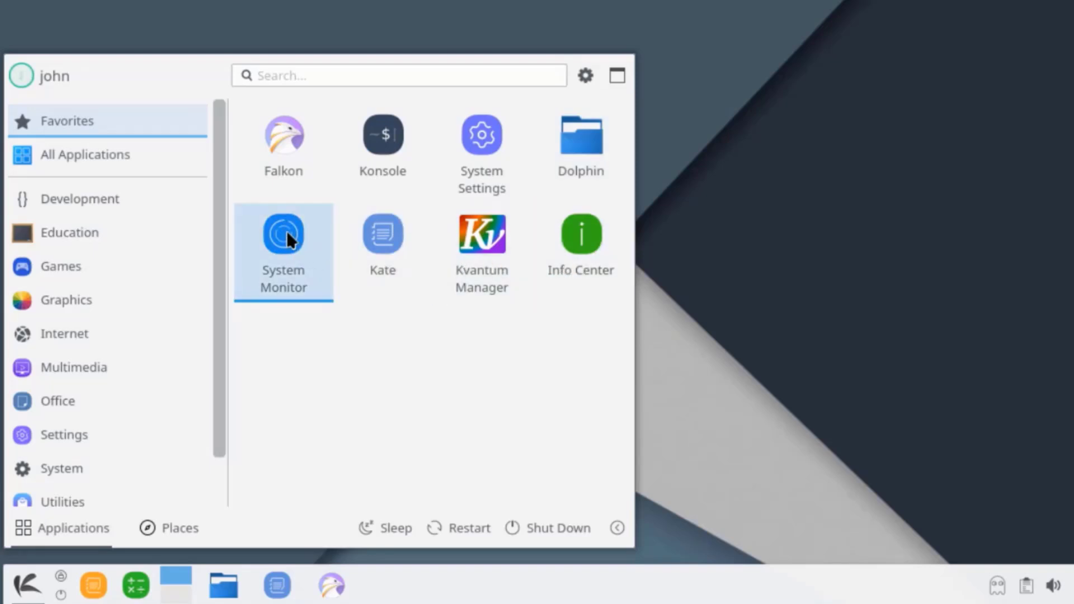
left_click(112, 154)
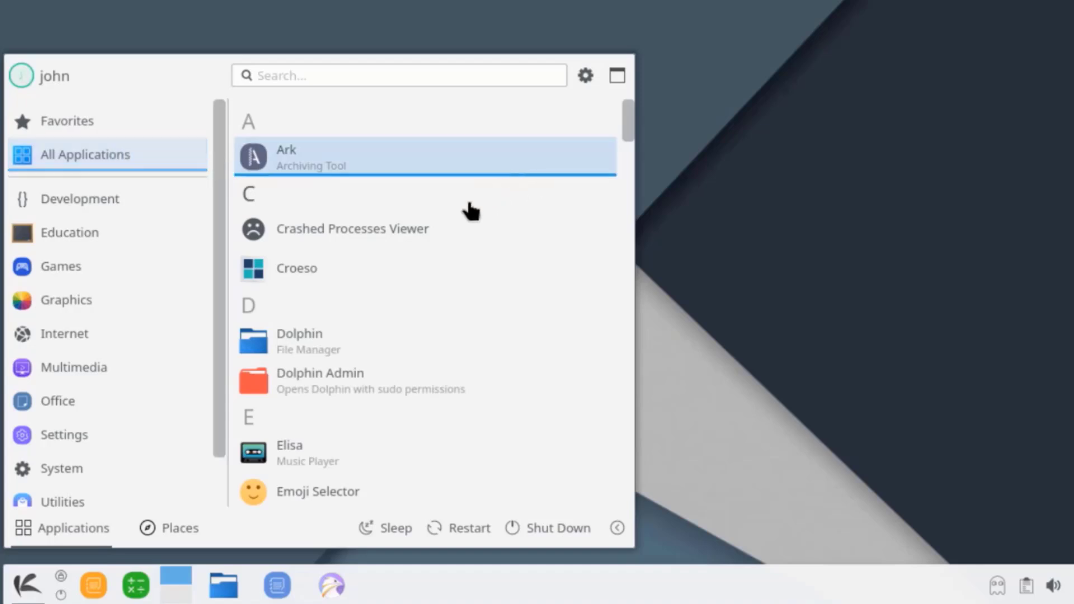
left_click_drag(626, 118, 622, 485)
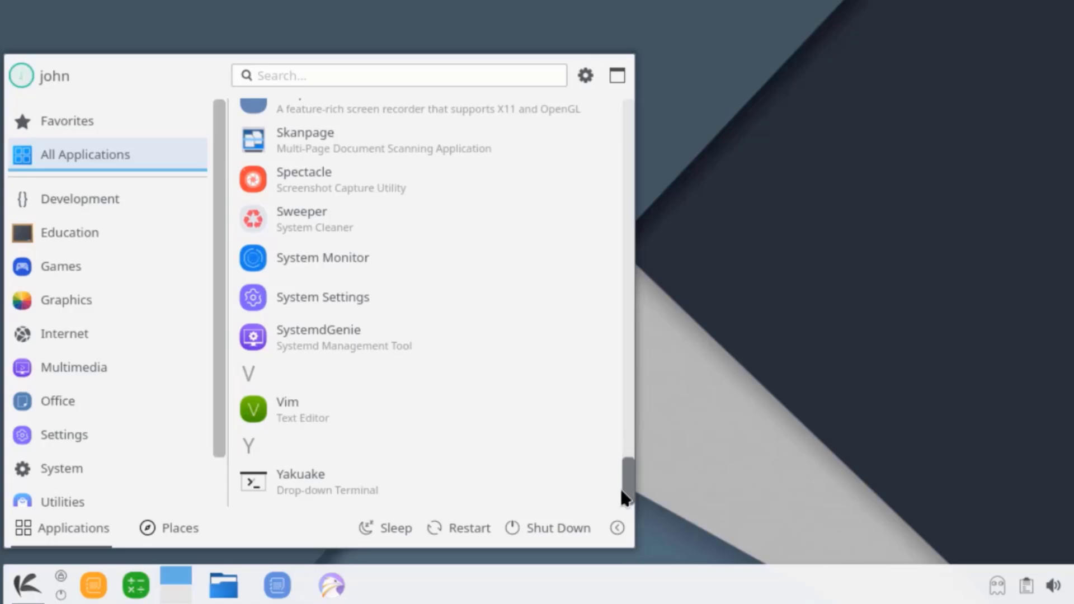
View the Development, Education, Games, Graphics, Internet, Multimedia and Office categories in the launcher.
left_click(68, 196)
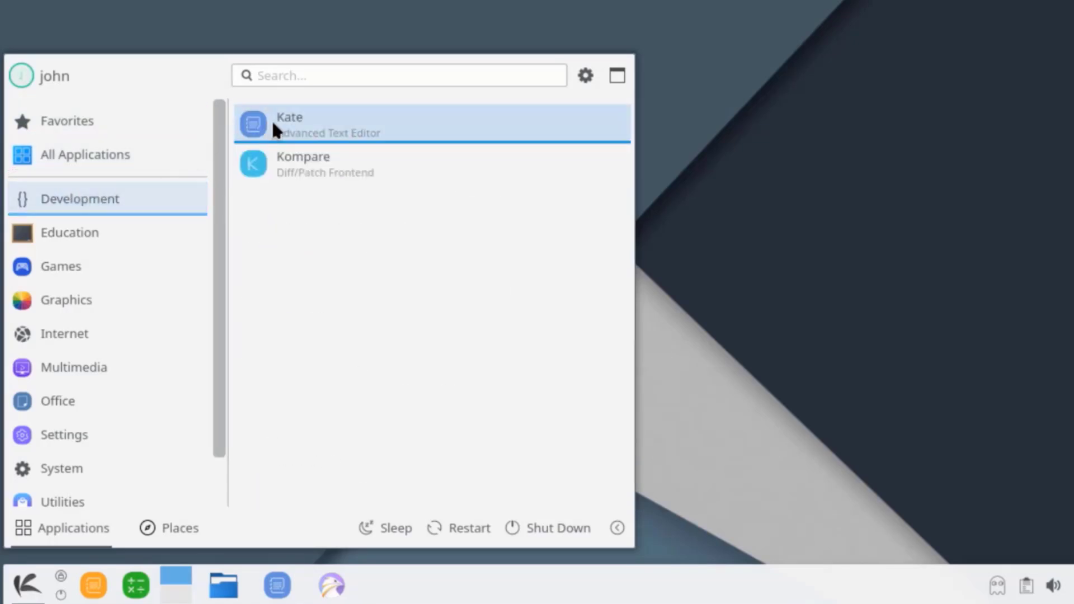
key("Down")
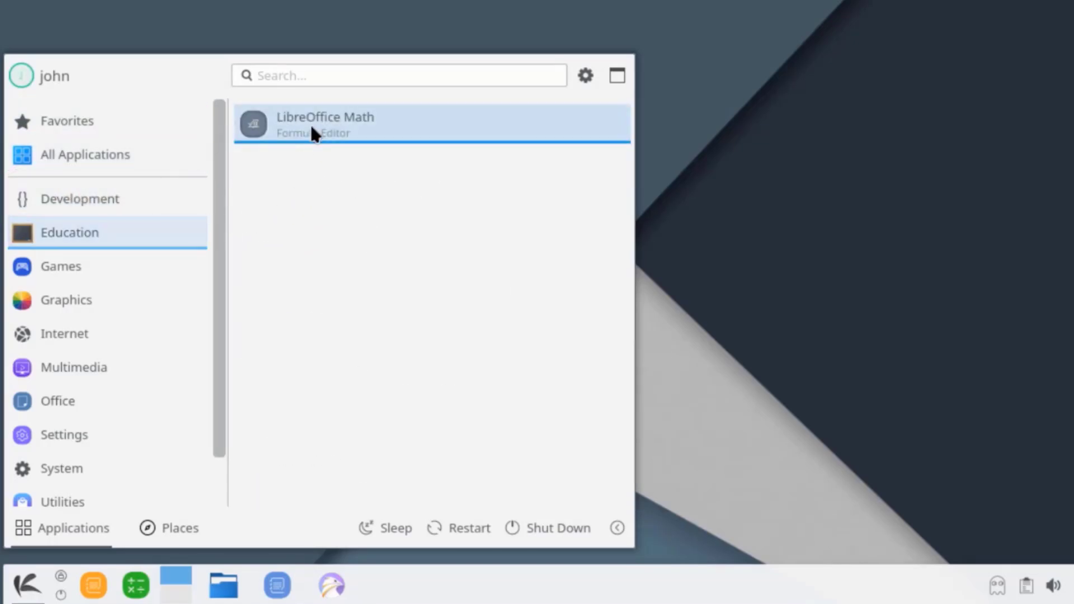
left_click(125, 261)
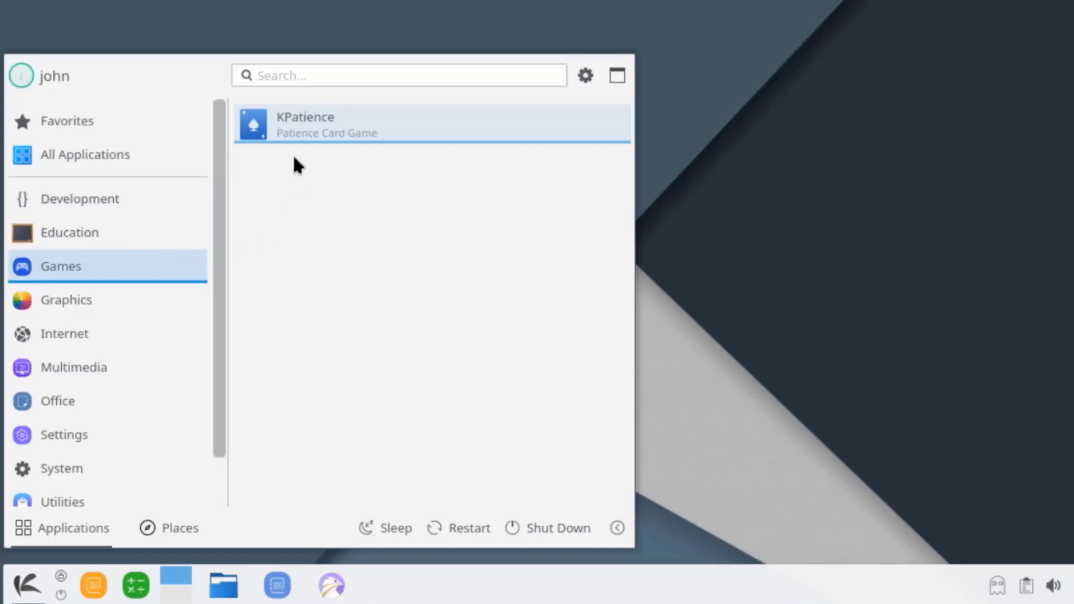
left_click(146, 302)
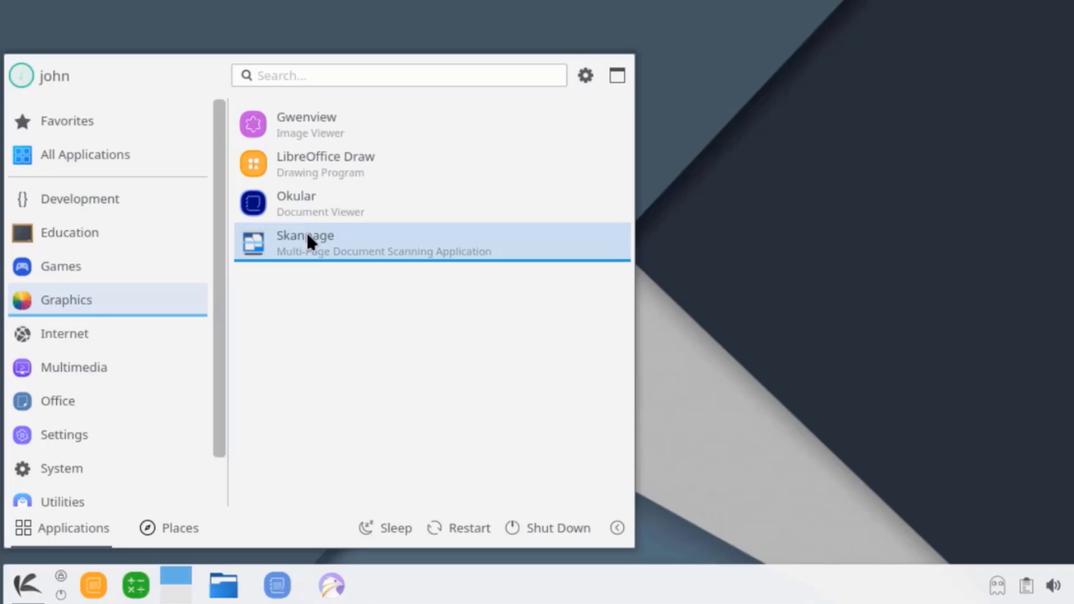
left_click(152, 330)
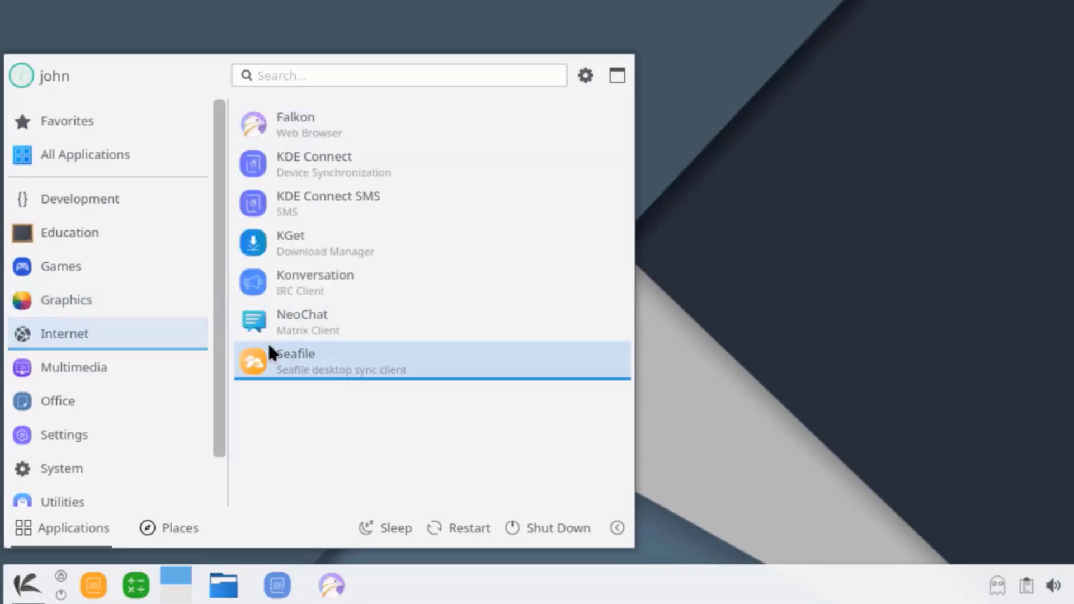
left_click(159, 373)
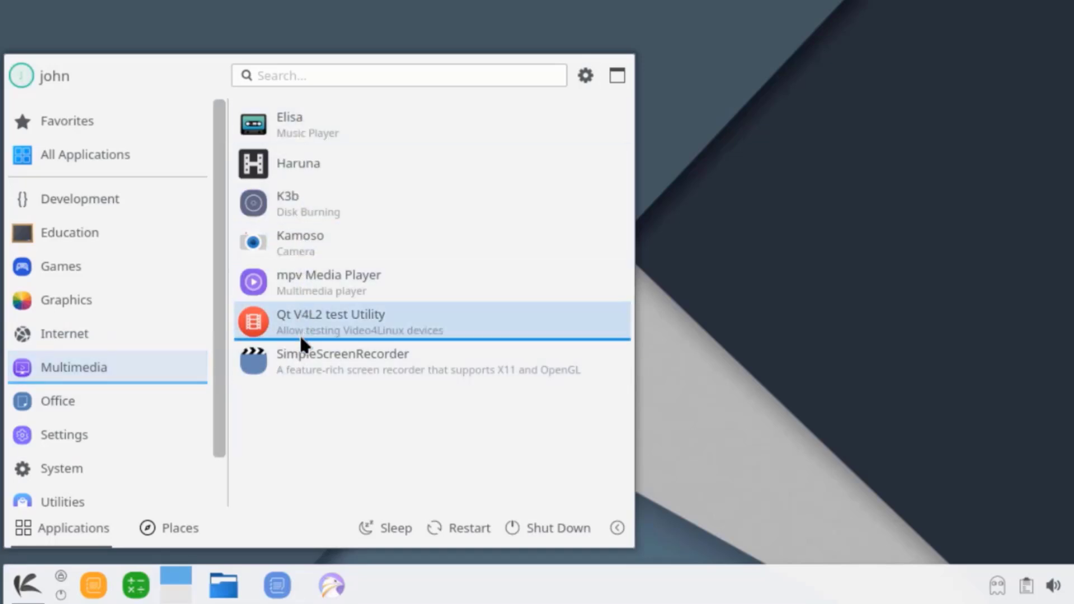
left_click(169, 405)
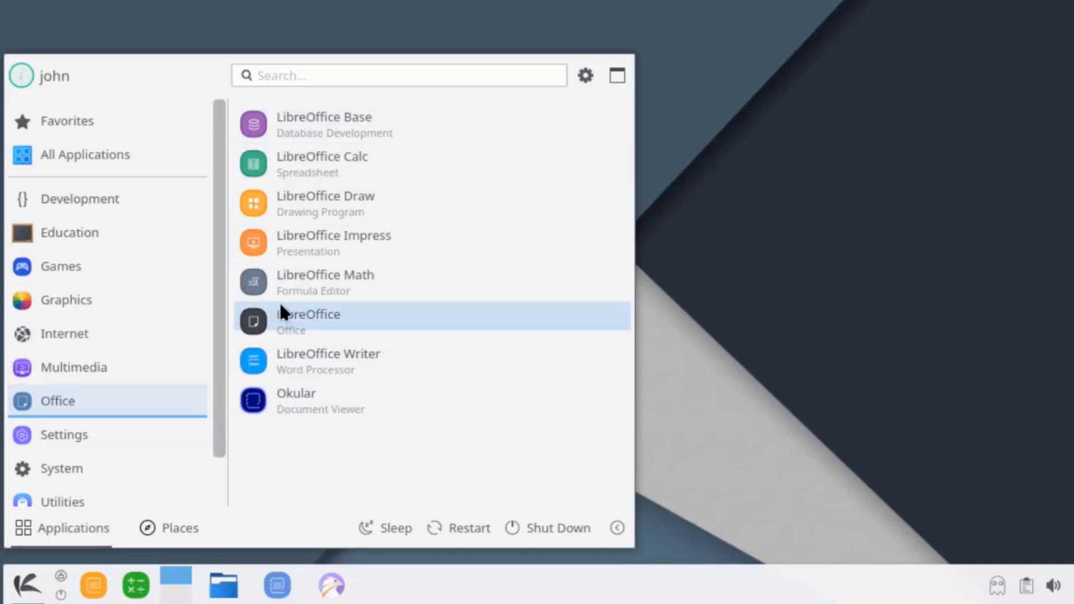
Browse the Settings, System and Utilities categories, then return to System.
left_click(160, 434)
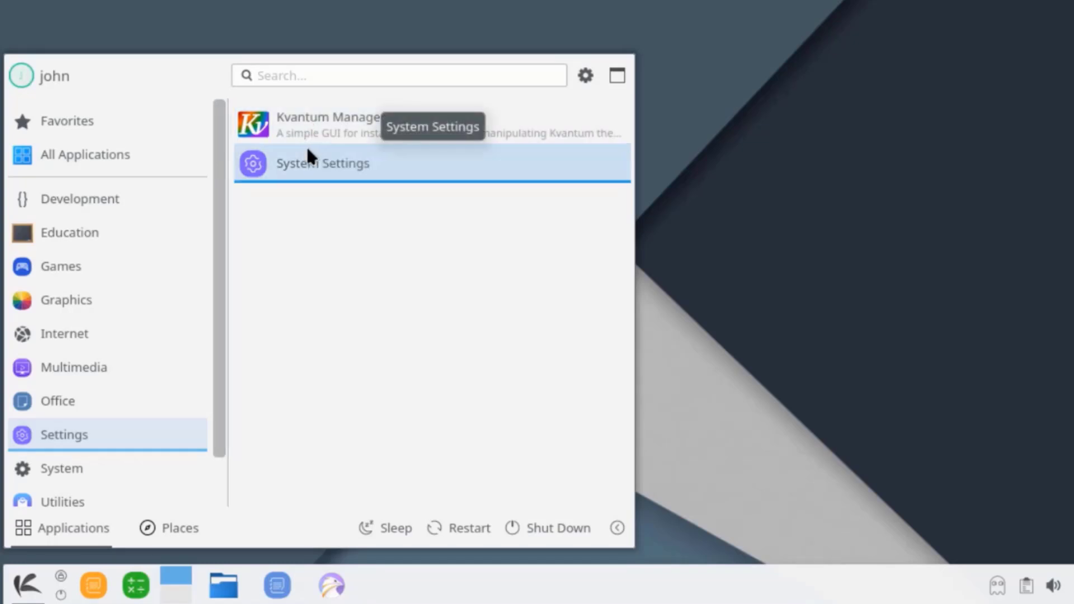
left_click(103, 458)
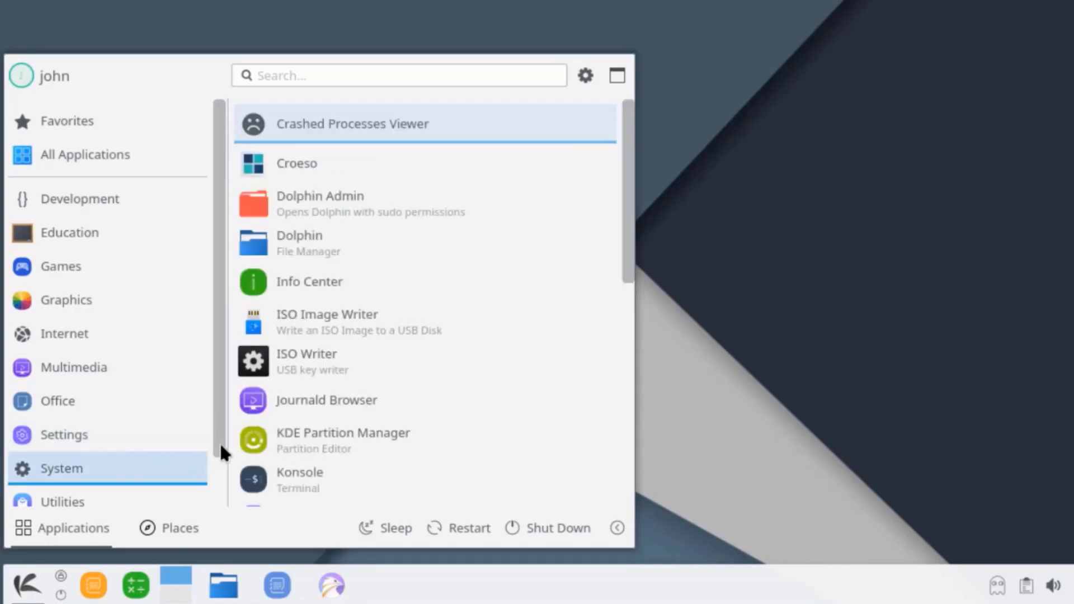
scroll(626, 236, "down", 5)
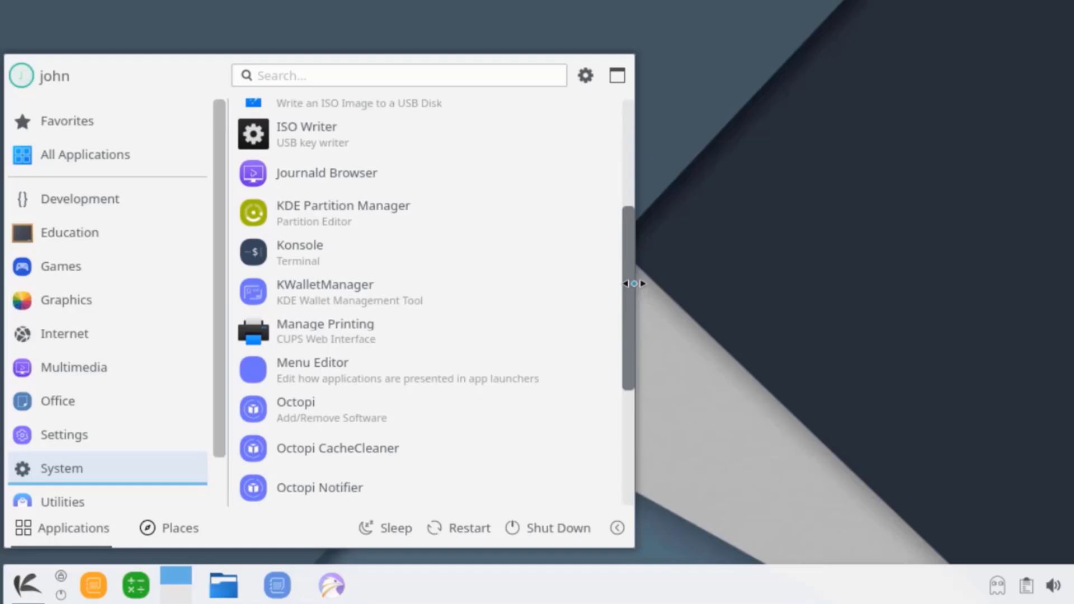
scroll(634, 283, "down", 3)
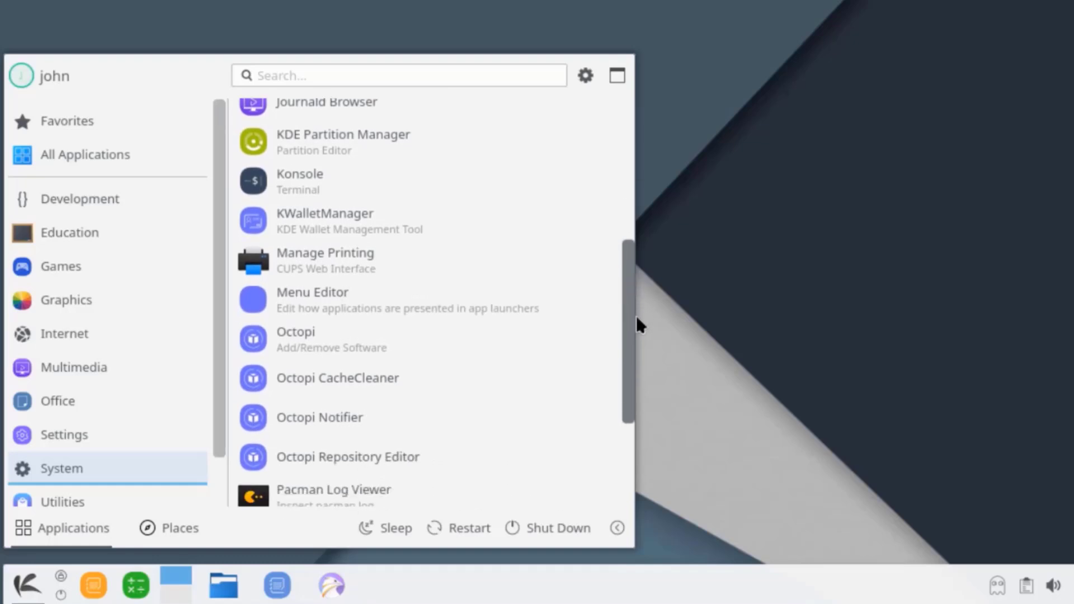
left_click_drag(637, 318, 643, 415)
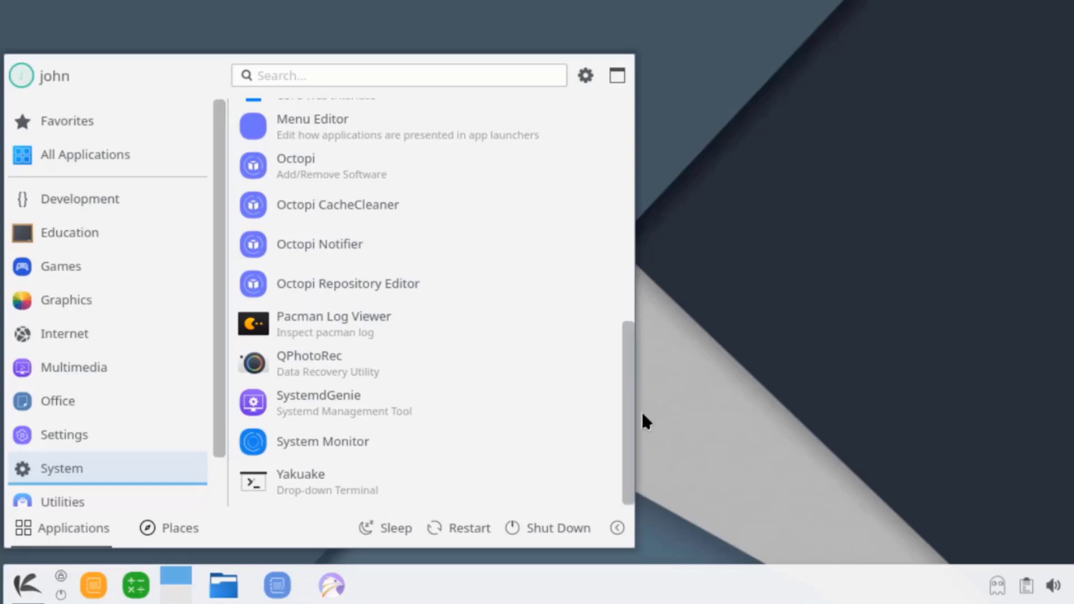
left_click(122, 498)
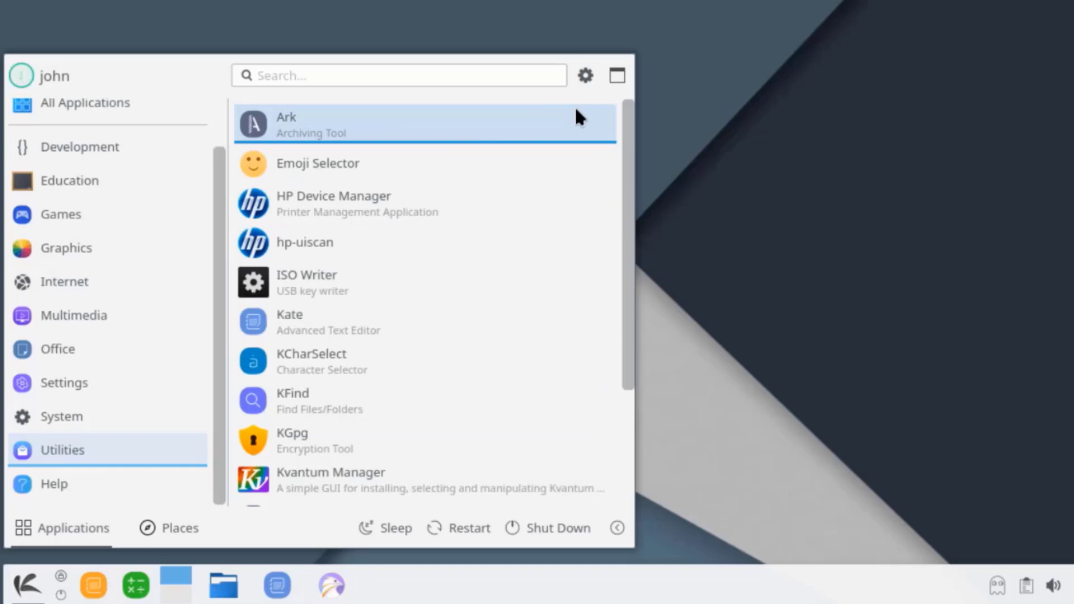
left_click_drag(626, 116, 613, 264)
left_click(61, 417)
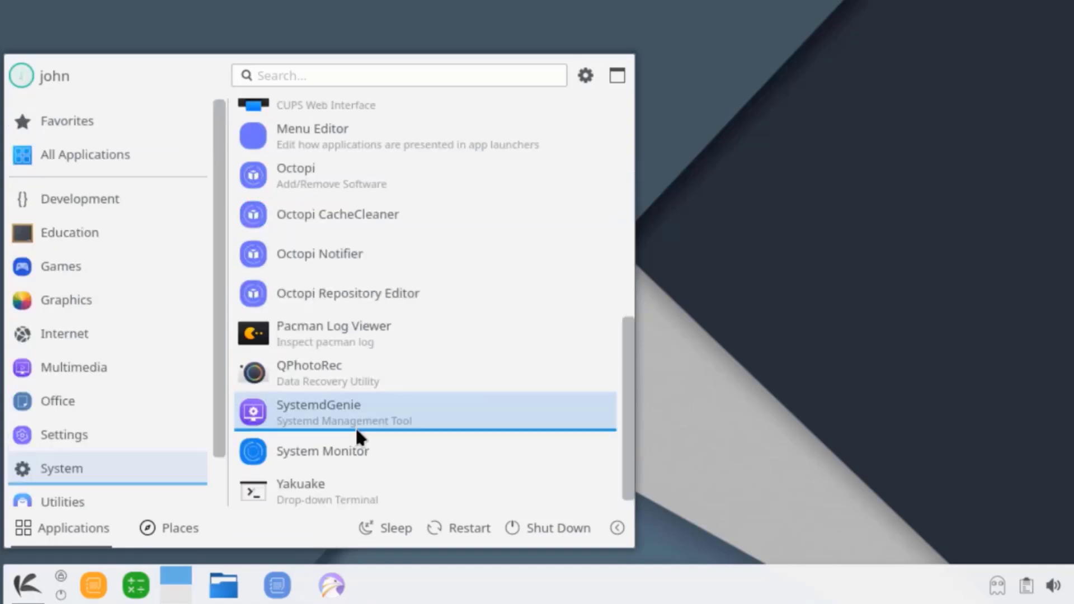
Launch System Monitor and try Launch Konsole from its Tools menu before dismissing it.
left_click(358, 451)
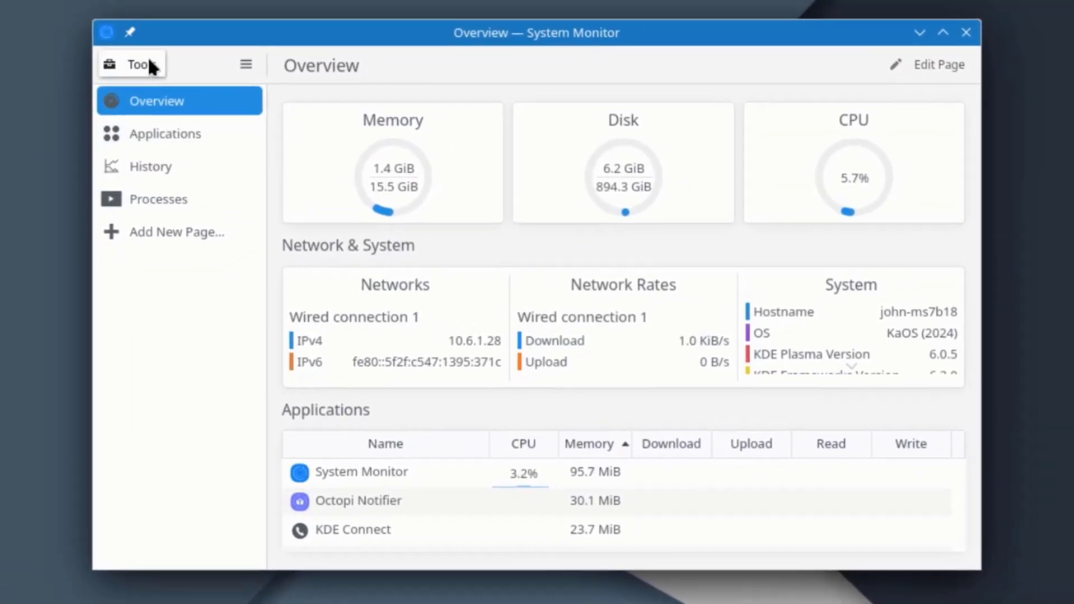
left_click(197, 33)
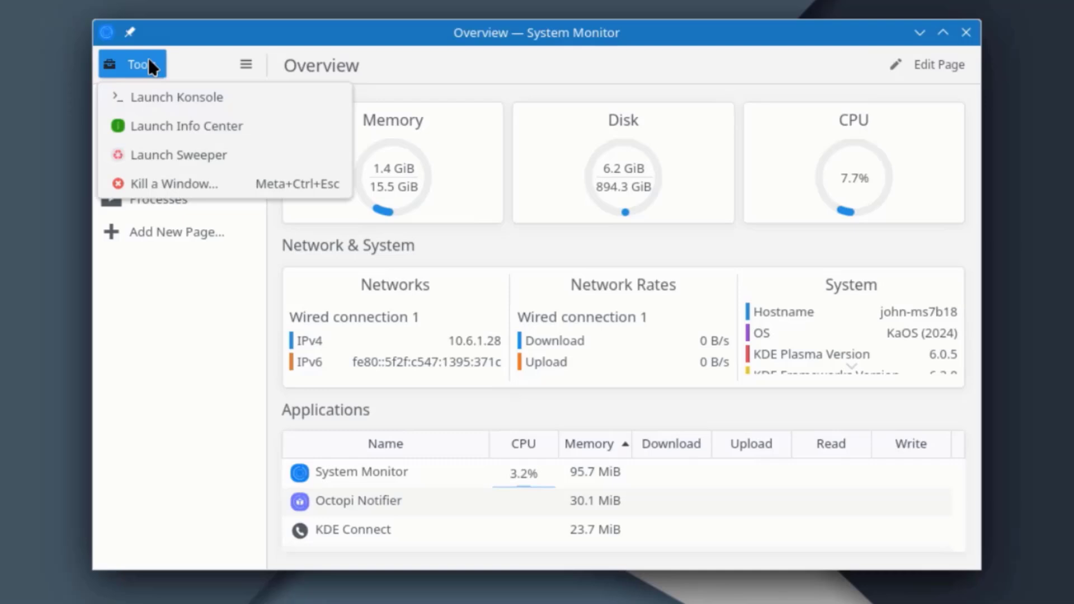
left_click(174, 96)
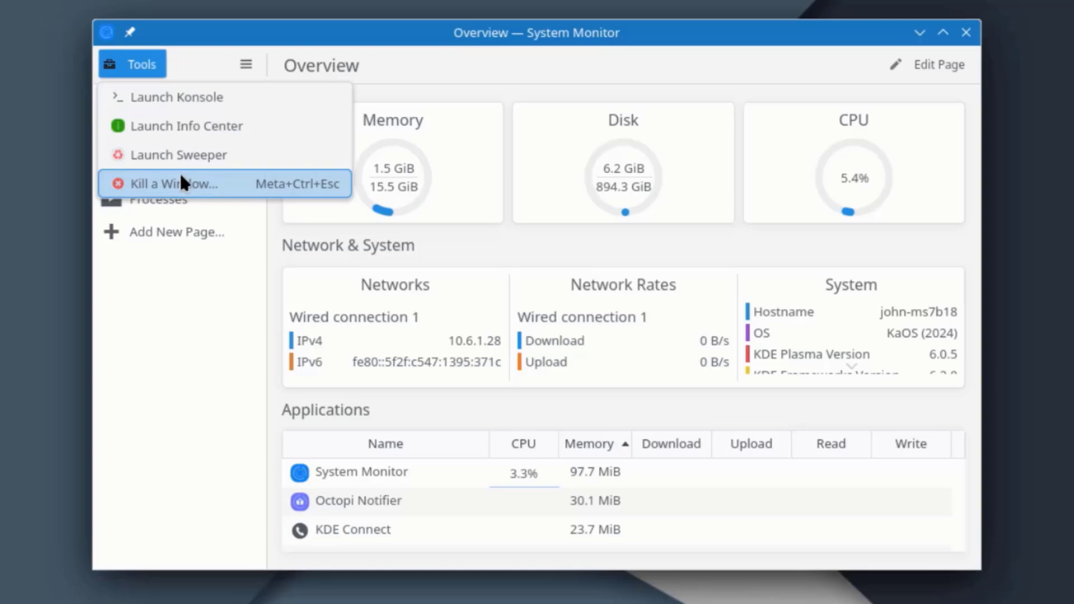
key("Escape")
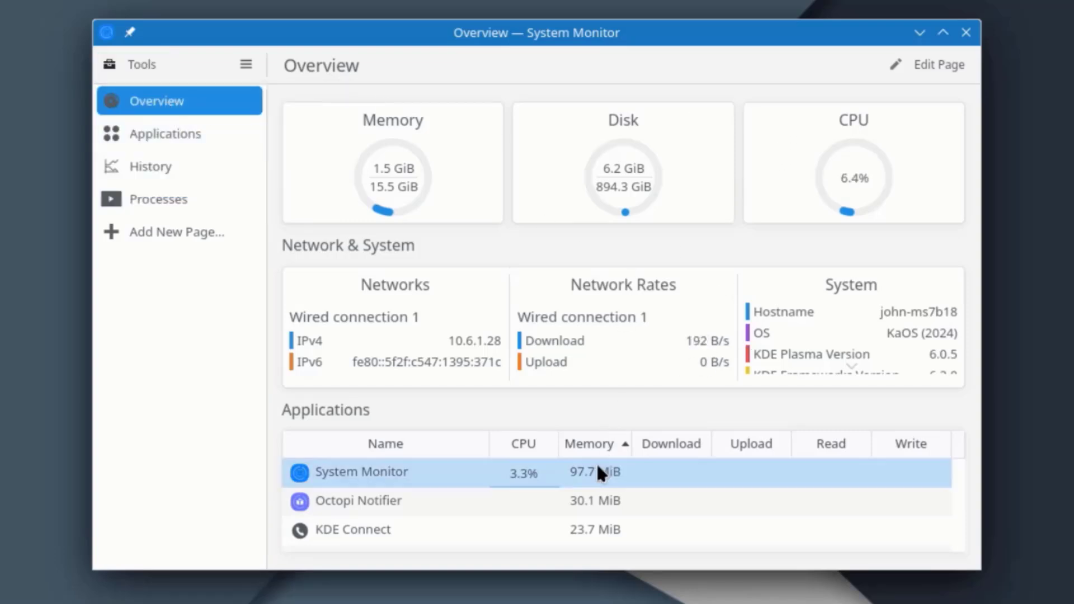
Sort the applications table by Write, then view the Applications and History pages.
left_click(426, 442)
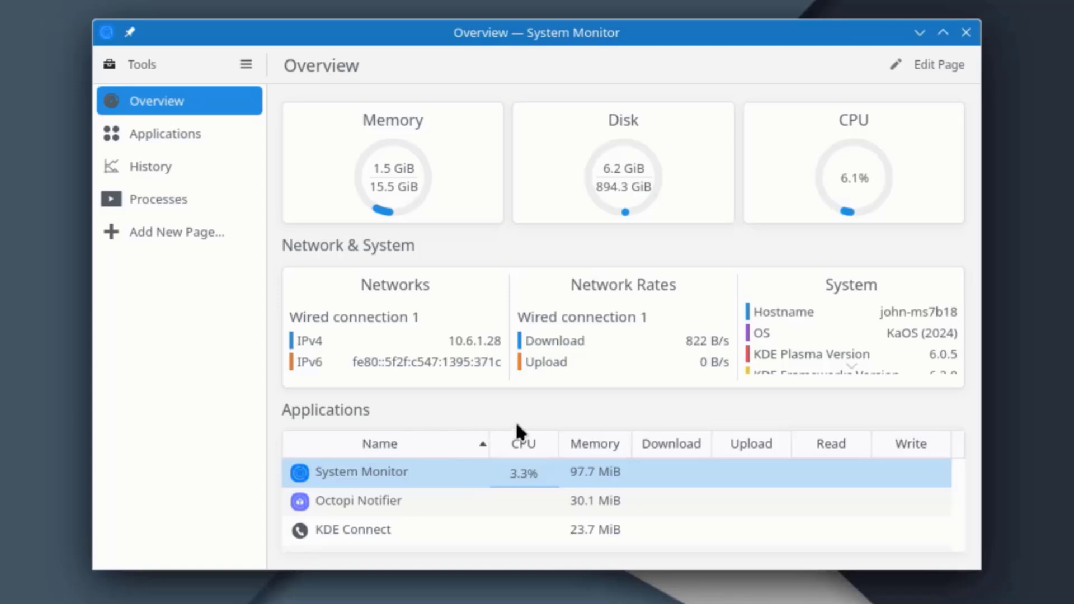
left_click(177, 132)
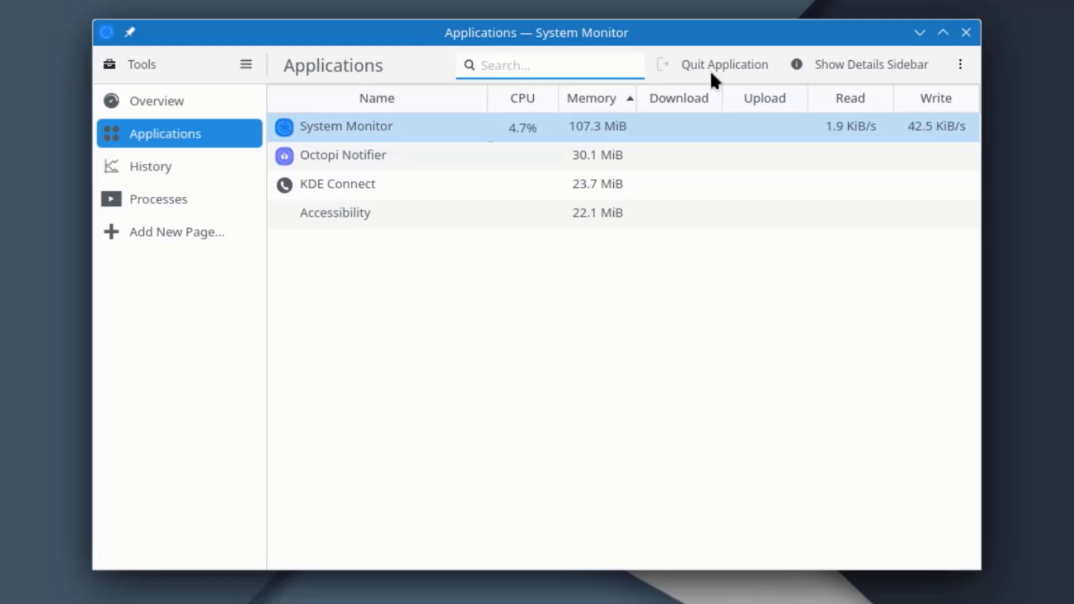
left_click(726, 62)
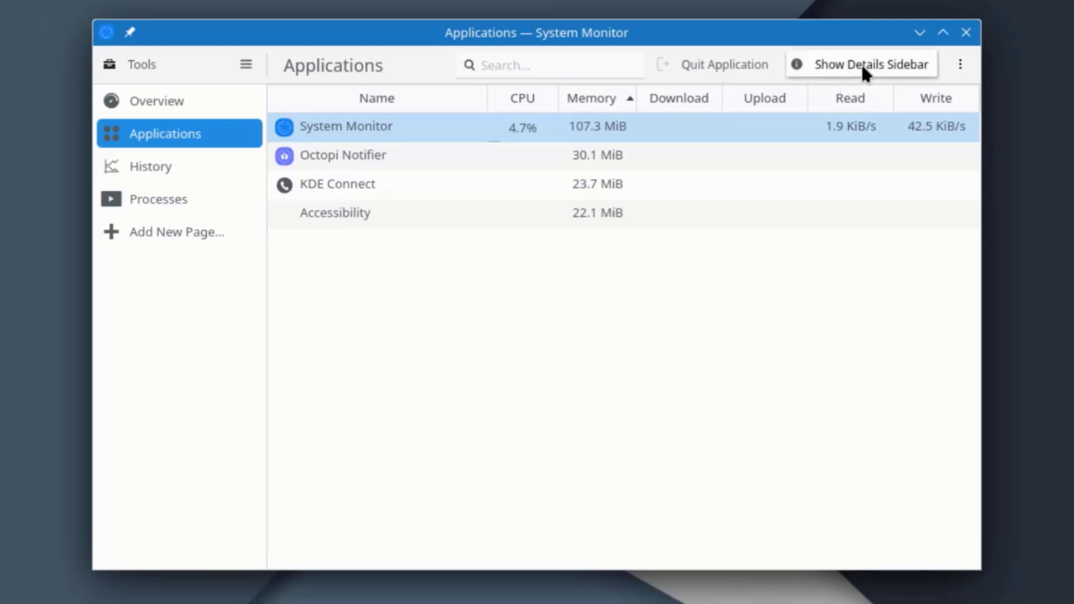
left_click(151, 166)
scroll(699, 313, "down", 1)
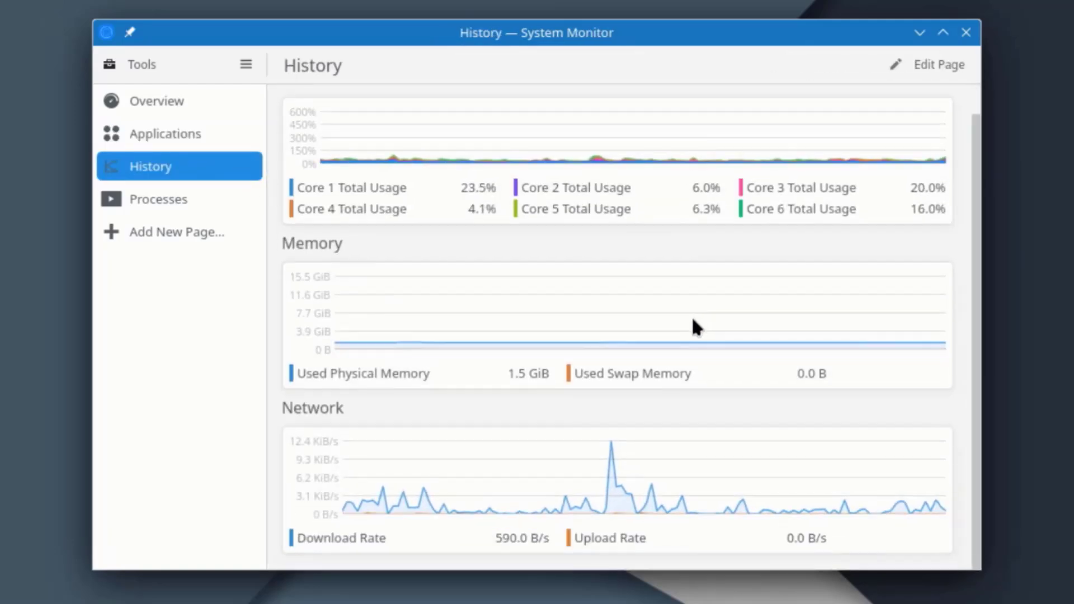
scroll(697, 326, "up", 1)
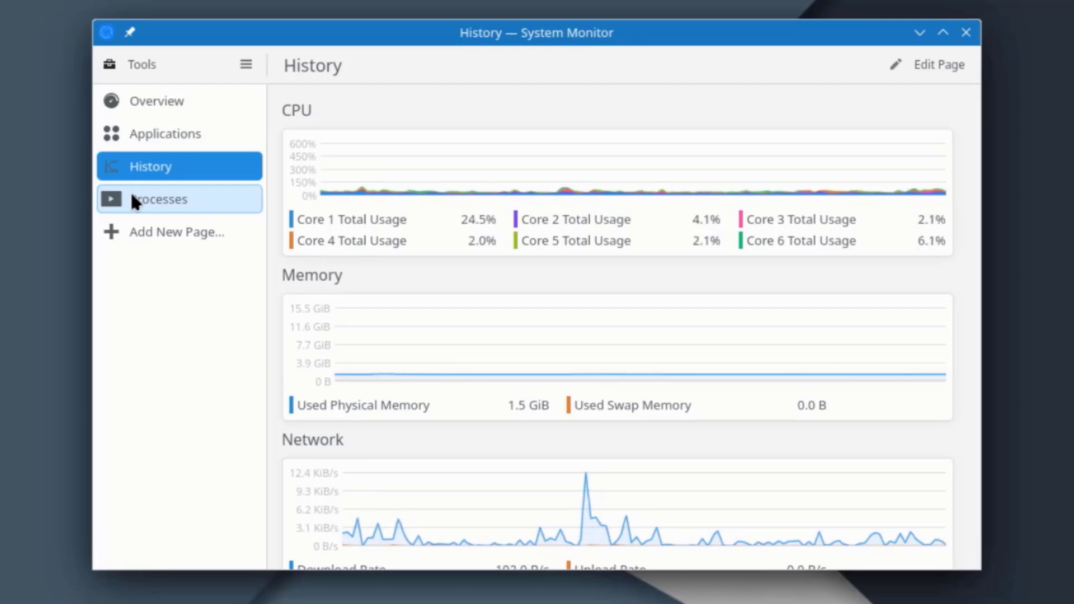
On the Processes page, review the table's column setup and dismiss it unchanged.
left_click(132, 197)
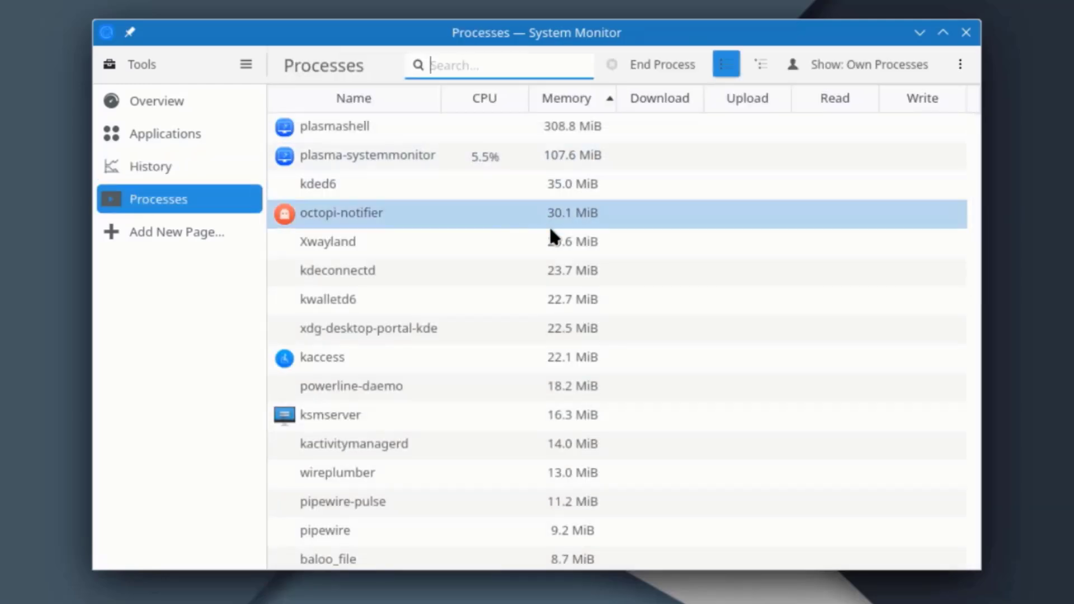
scroll(588, 287, "down", 6)
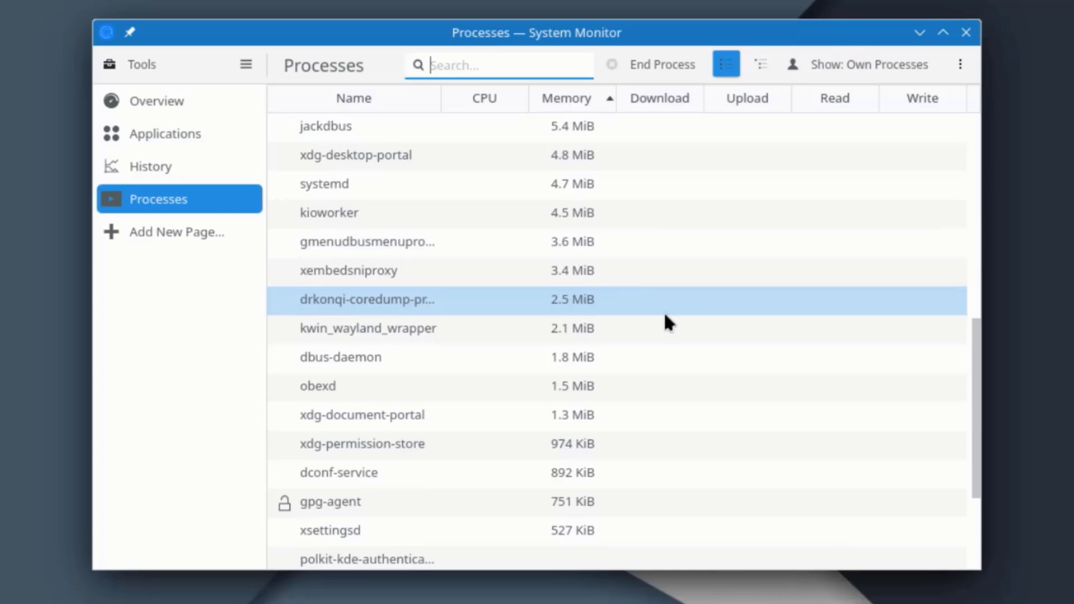
scroll(669, 319, "up", 6)
left_click(960, 65)
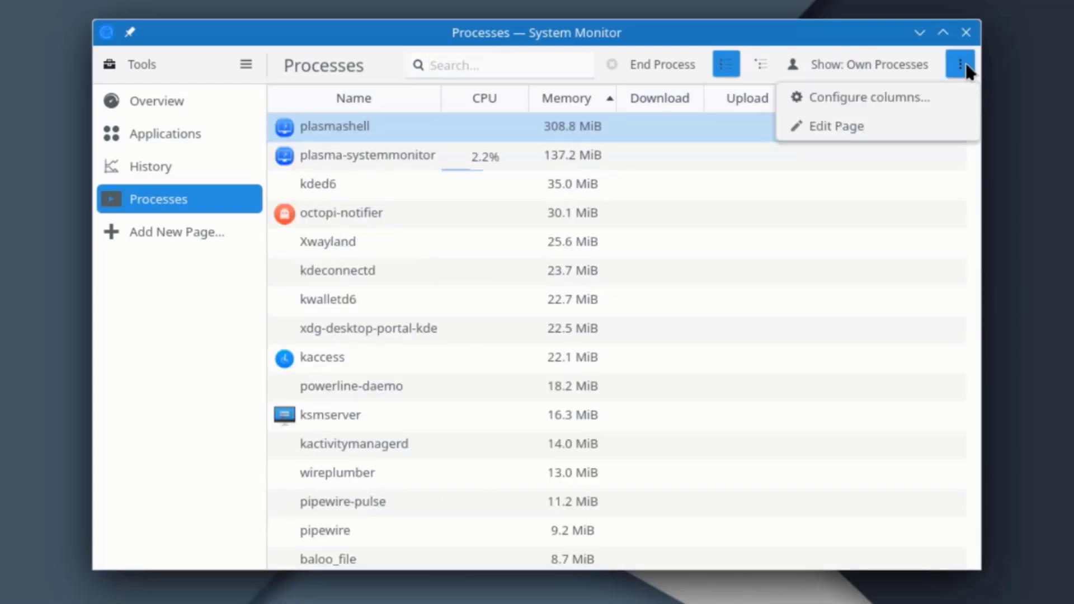
left_click(862, 100)
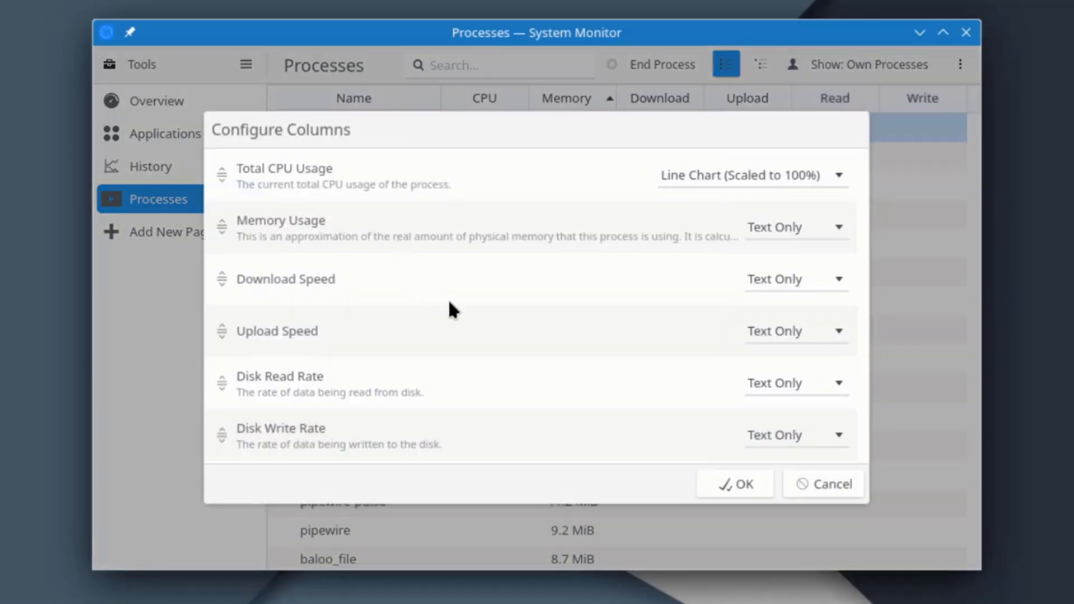
scroll(452, 310, "down", 15)
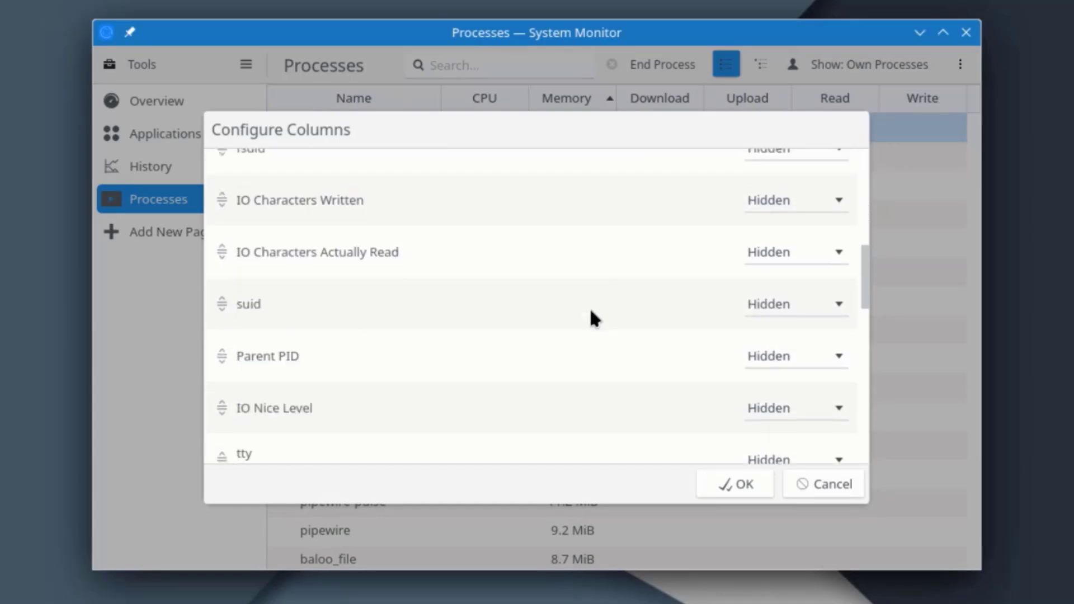
scroll(594, 317, "down", 5)
key("Escape")
Edit the Processes page, adding a new sensor row and a title section.
left_click(960, 64)
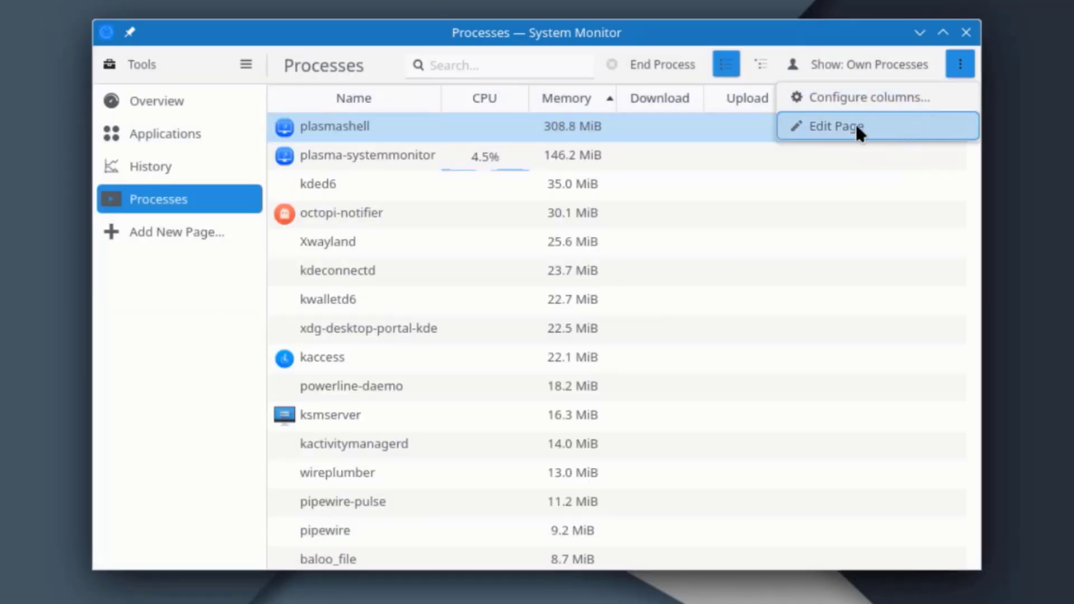
left_click(857, 130)
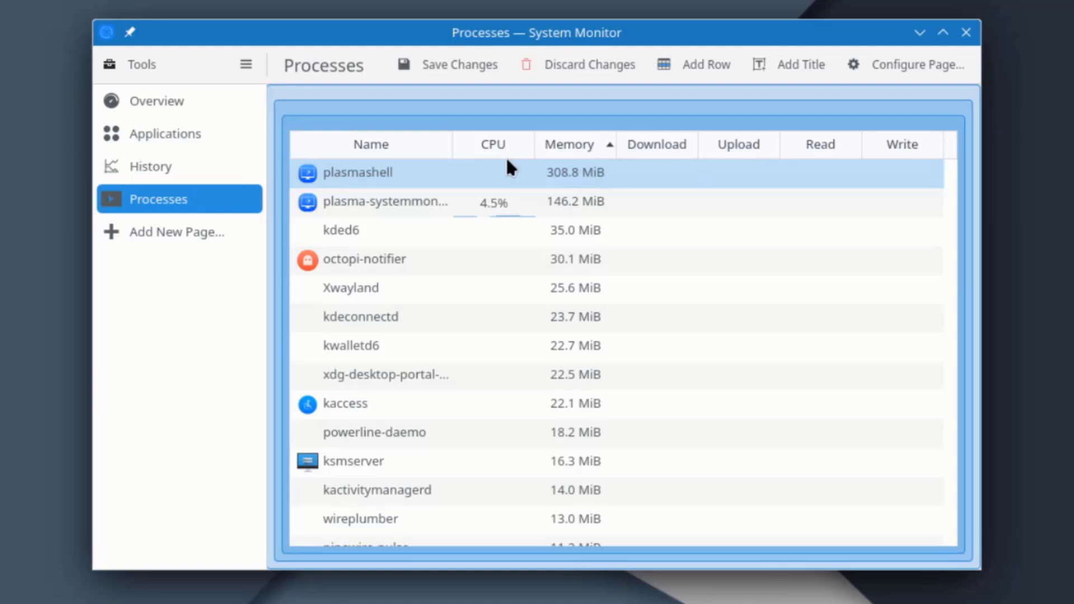
left_click(712, 64)
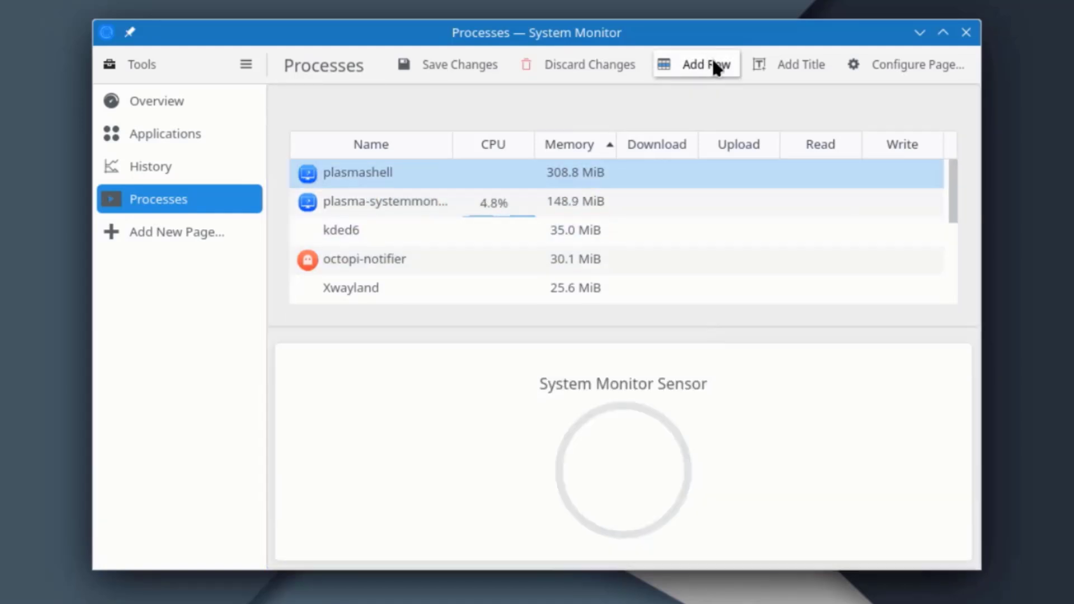
left_click(778, 68)
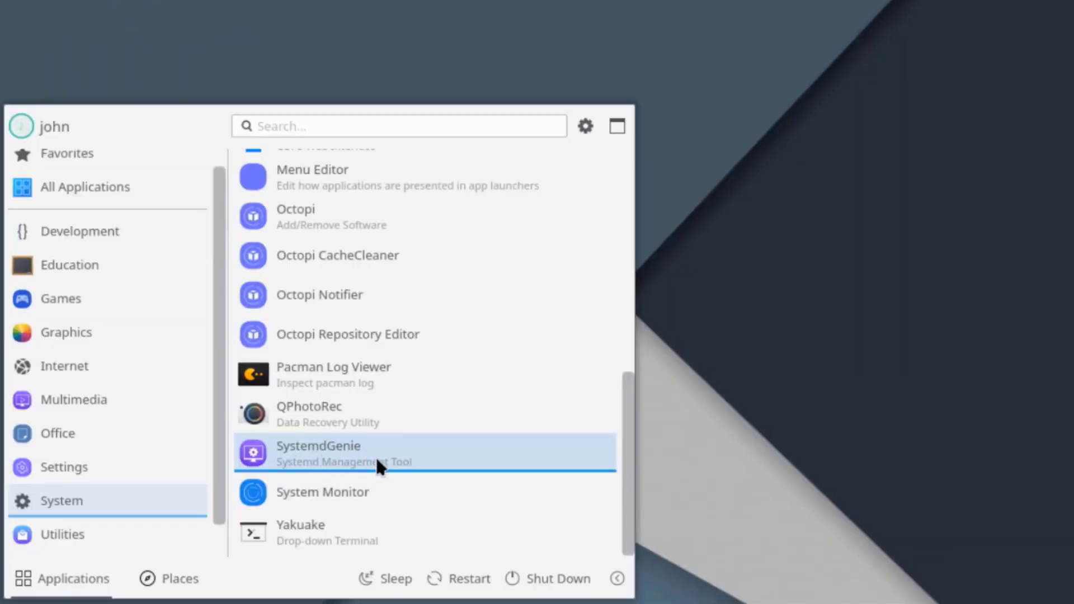
Launch SystemdGenie and look through its menubar menus without choosing anything.
left_click(334, 448)
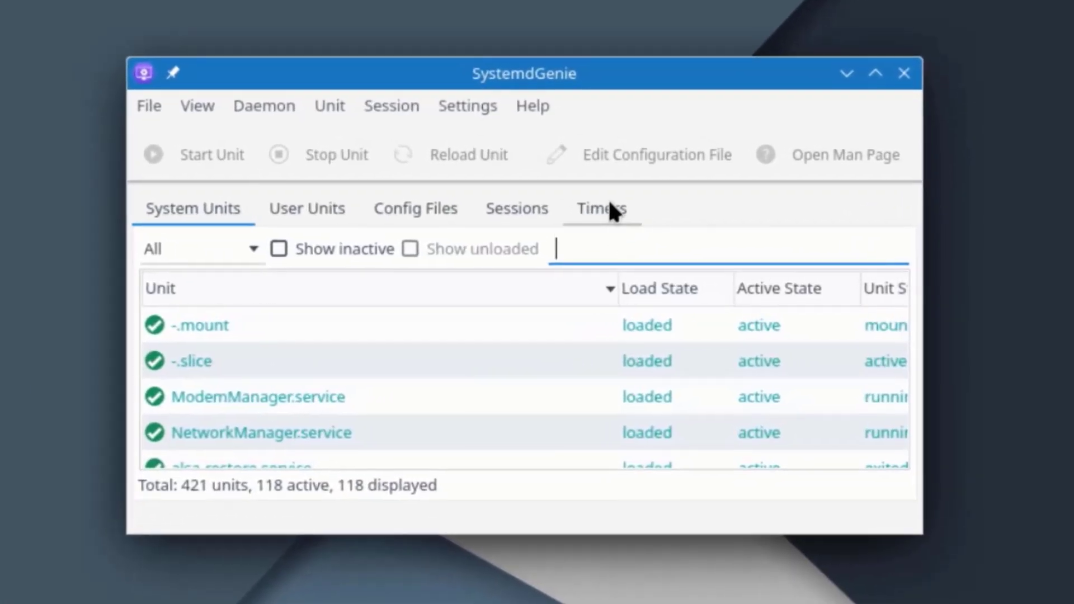
scroll(598, 339, "down", 20)
scroll(589, 341, "down", 15)
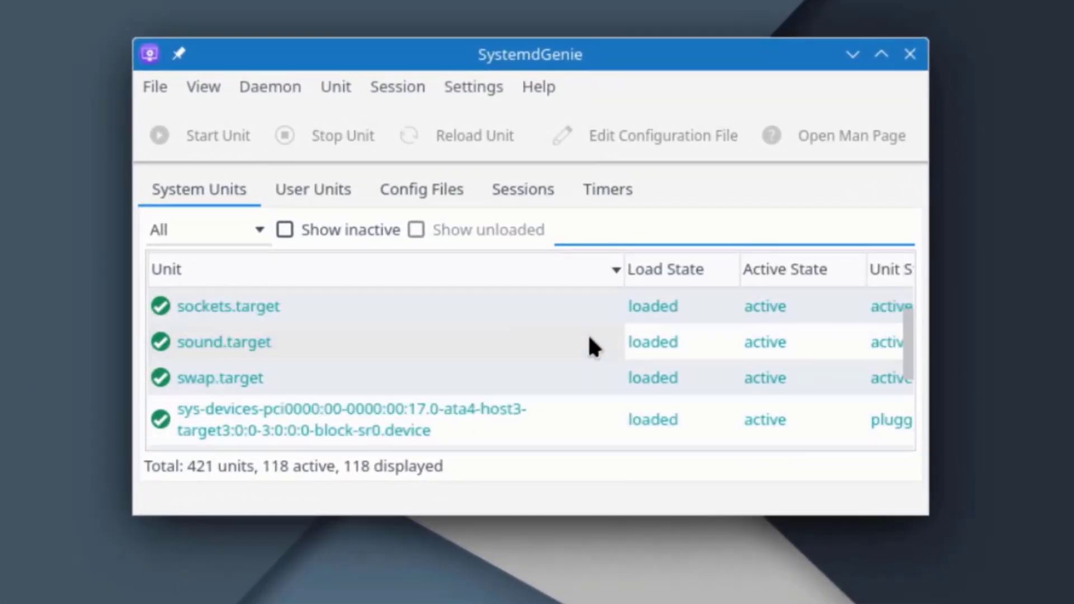
scroll(595, 345, "up", 20)
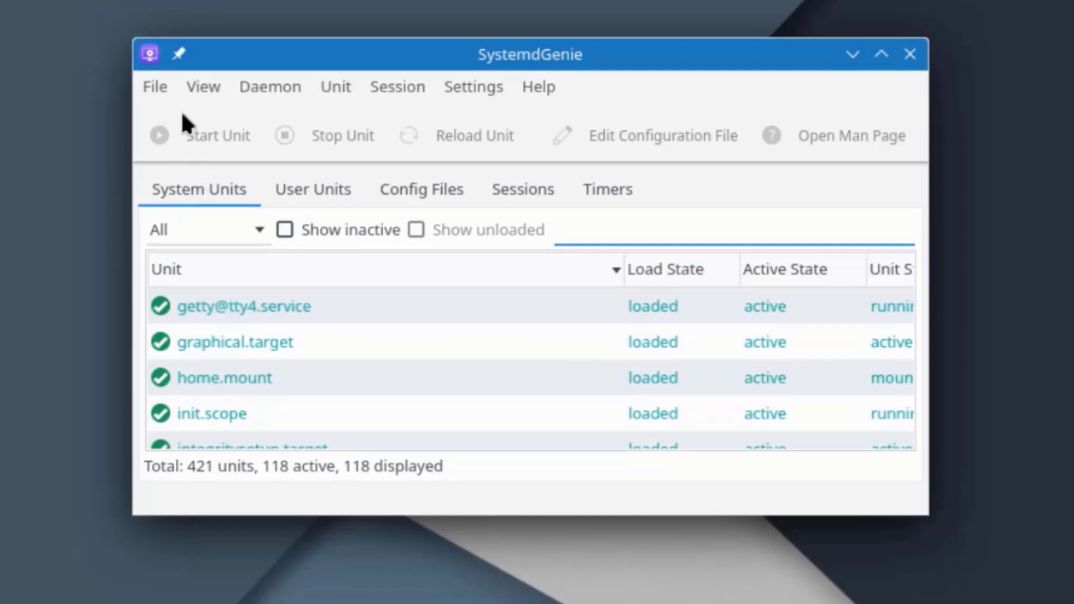
left_click(166, 90)
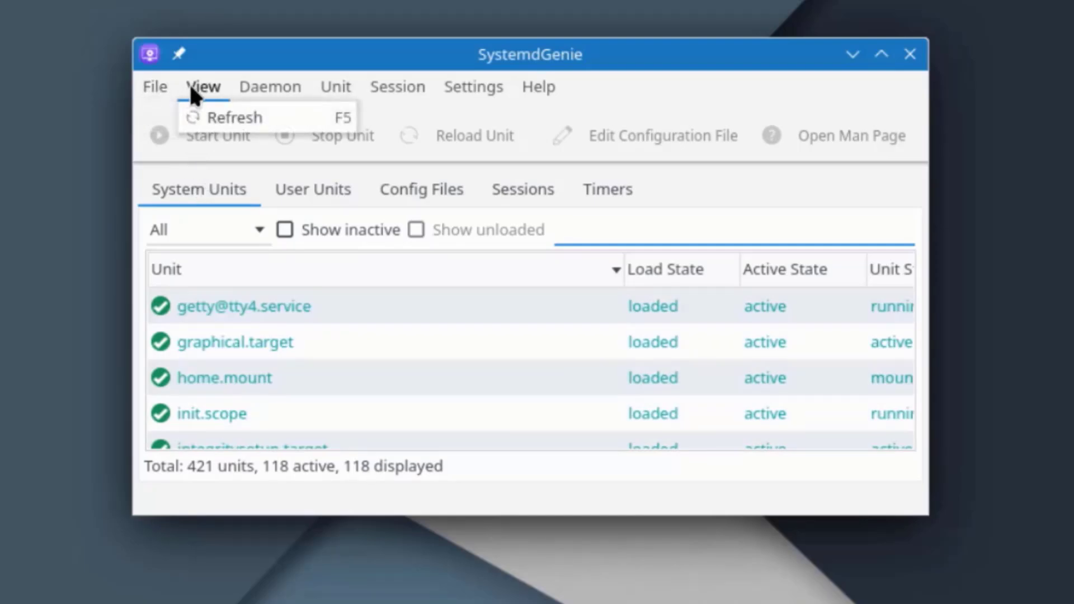
mouse_move(248, 94)
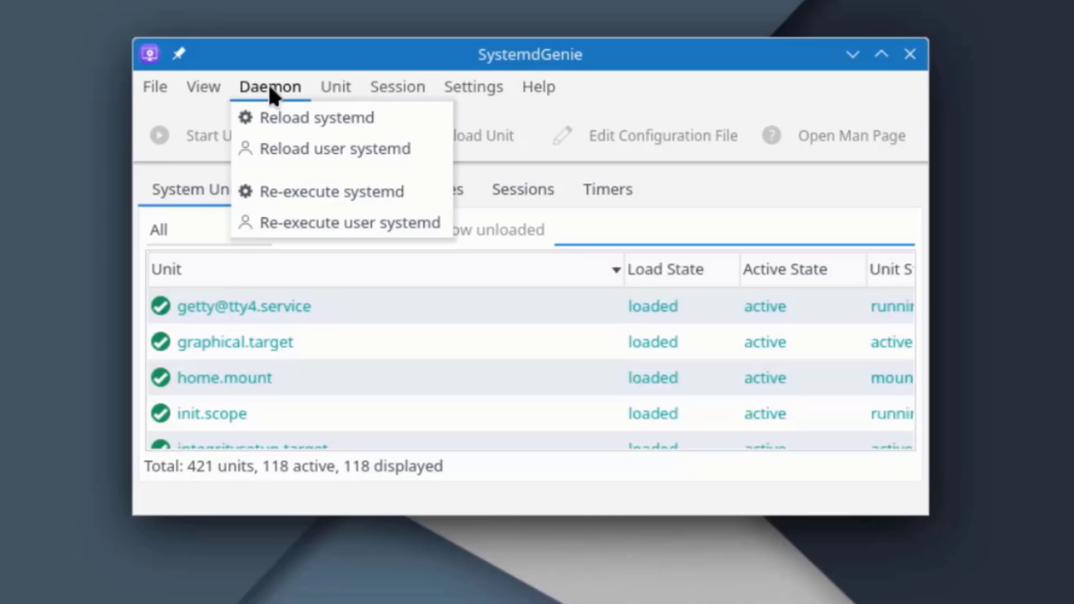
mouse_move(326, 93)
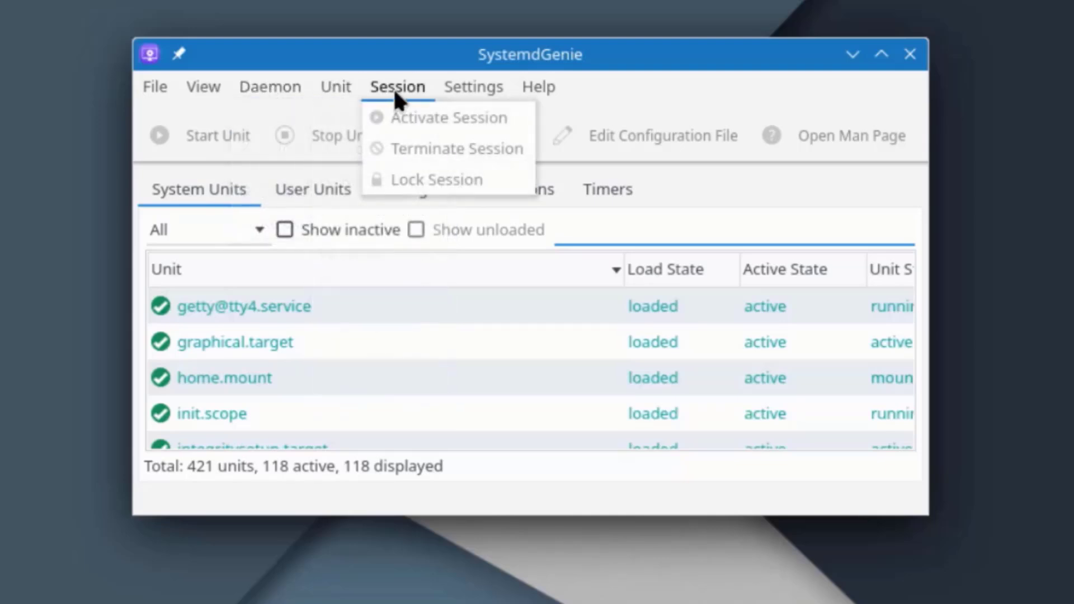
mouse_move(448, 87)
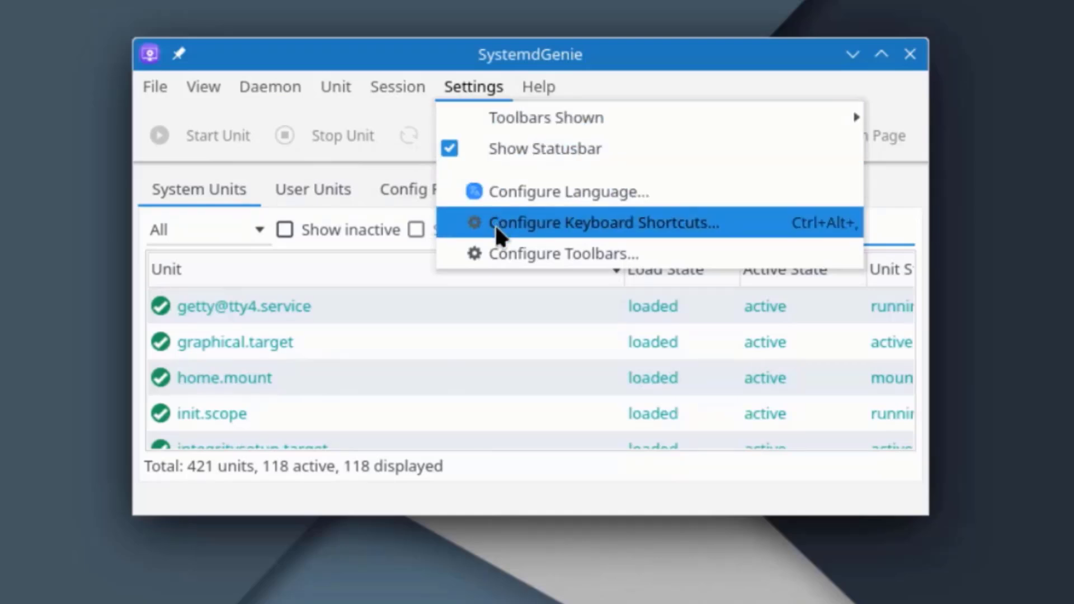
left_click(280, 322)
left_click(278, 307)
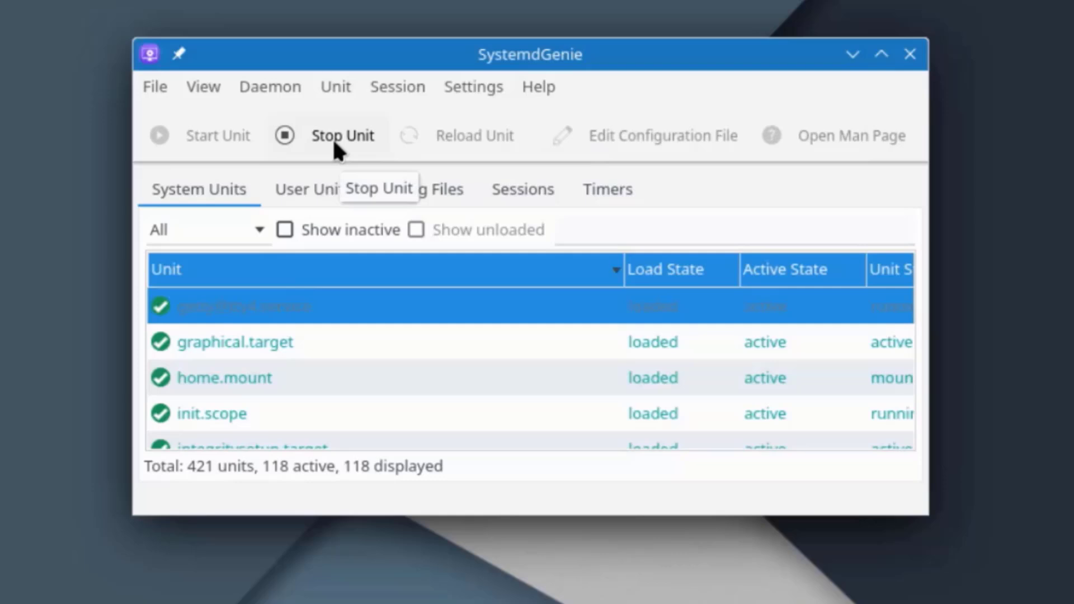
left_click(300, 194)
scroll(390, 311, "down", 10)
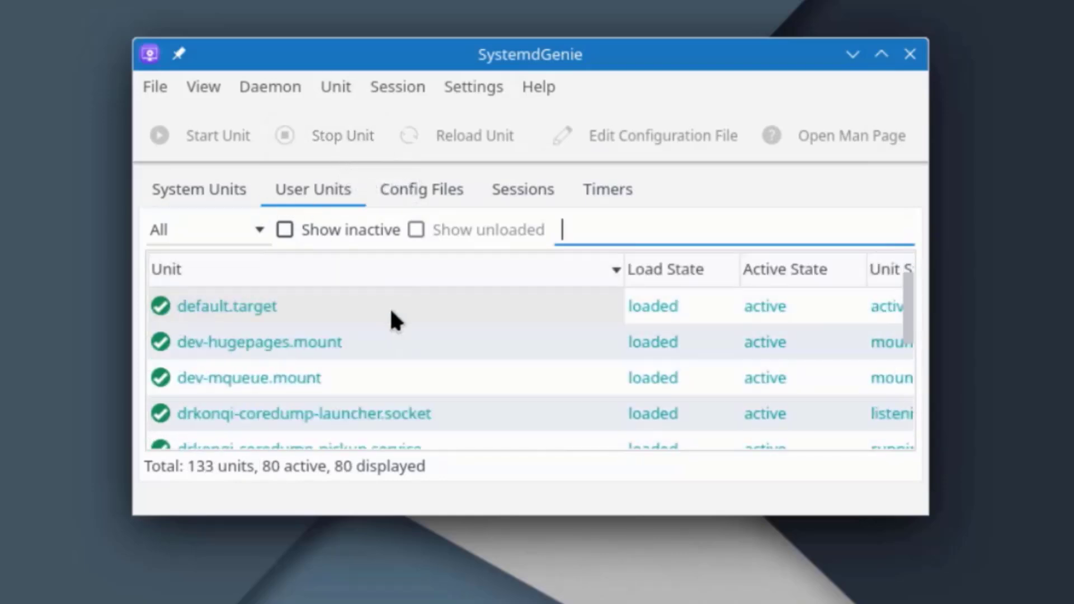
left_click(430, 196)
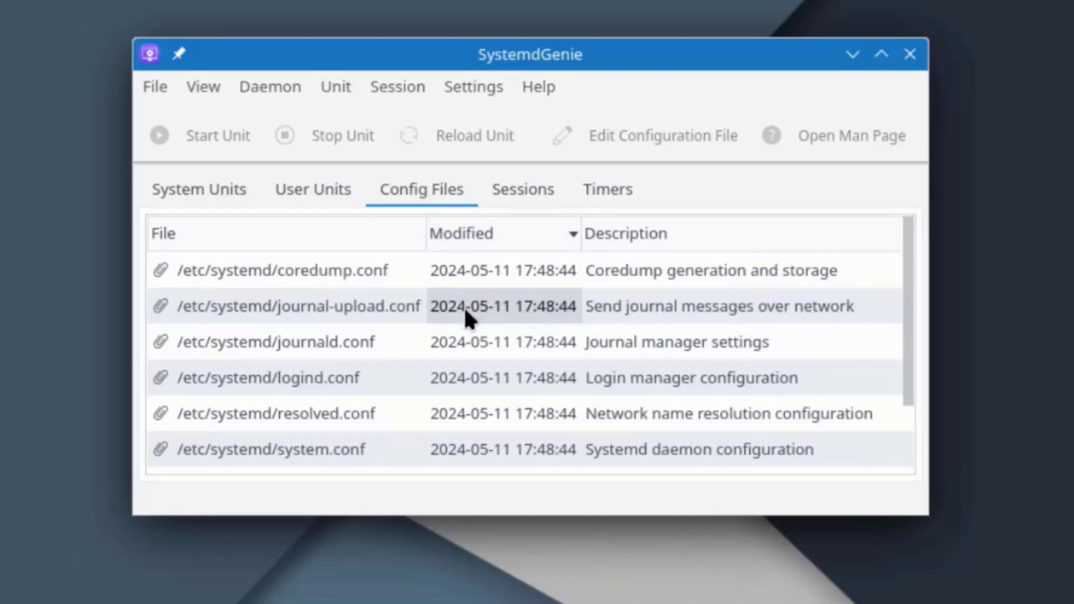
scroll(464, 306, "down", 1)
left_click(506, 189)
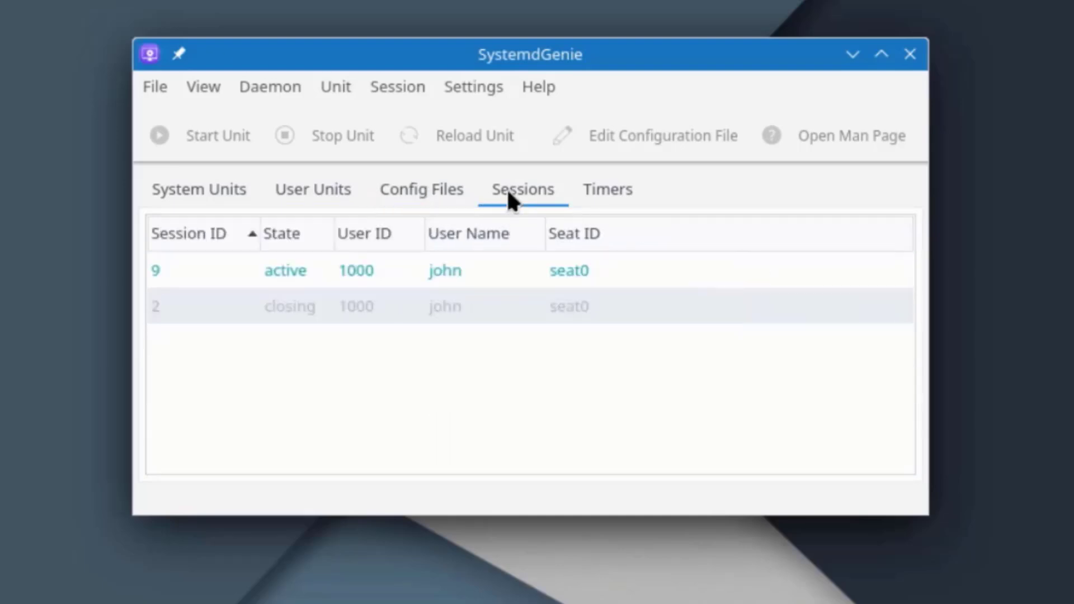
left_click(608, 193)
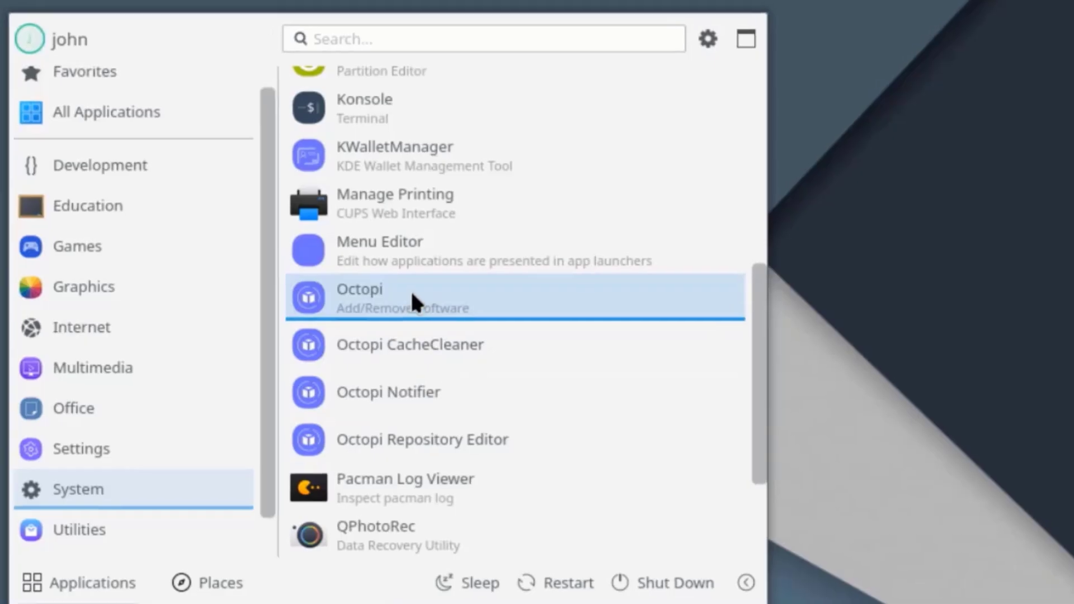
Launch Octopi and check its version and credits in Help > About.
left_click(410, 290)
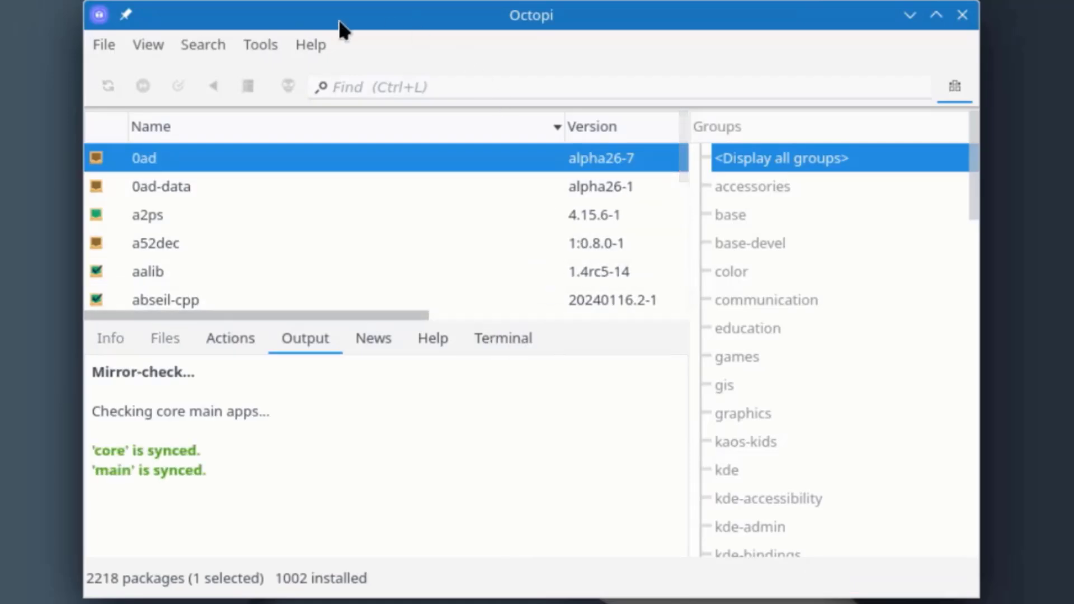
left_click(311, 44)
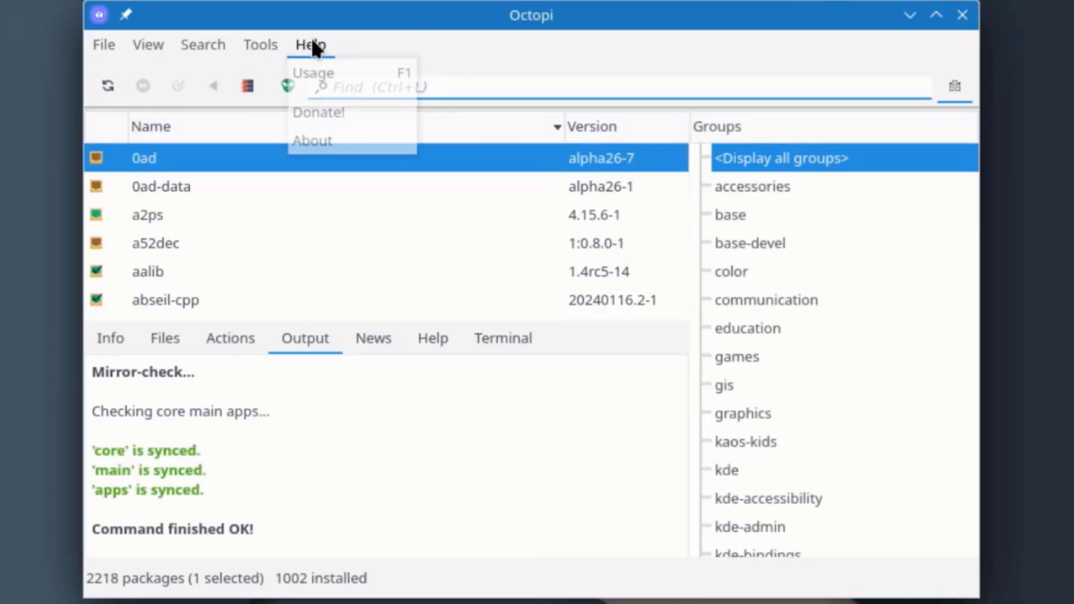
left_click(339, 141)
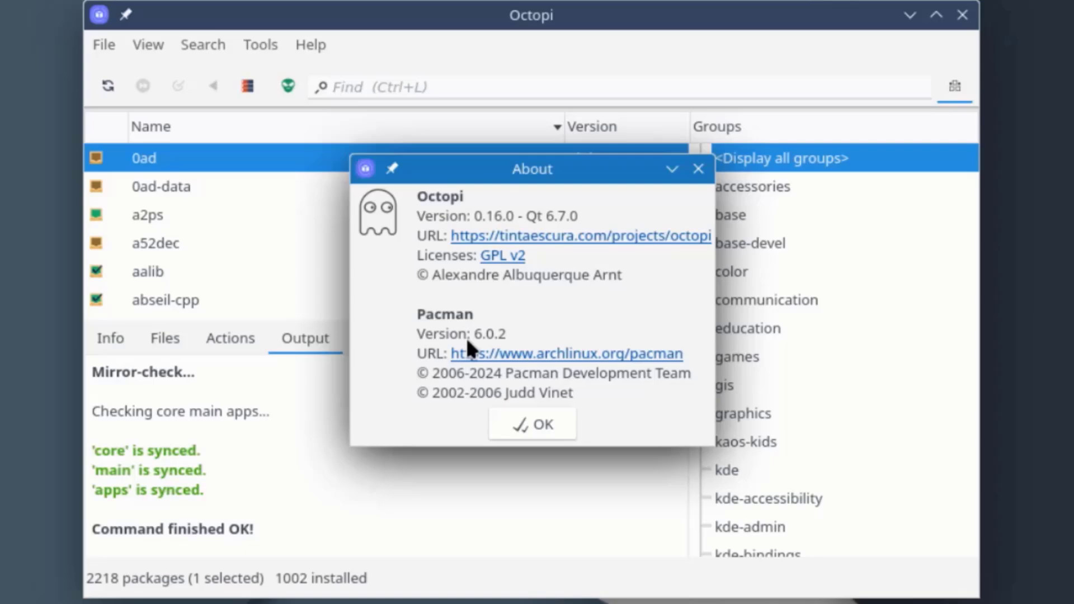
key("Escape")
left_click(100, 43)
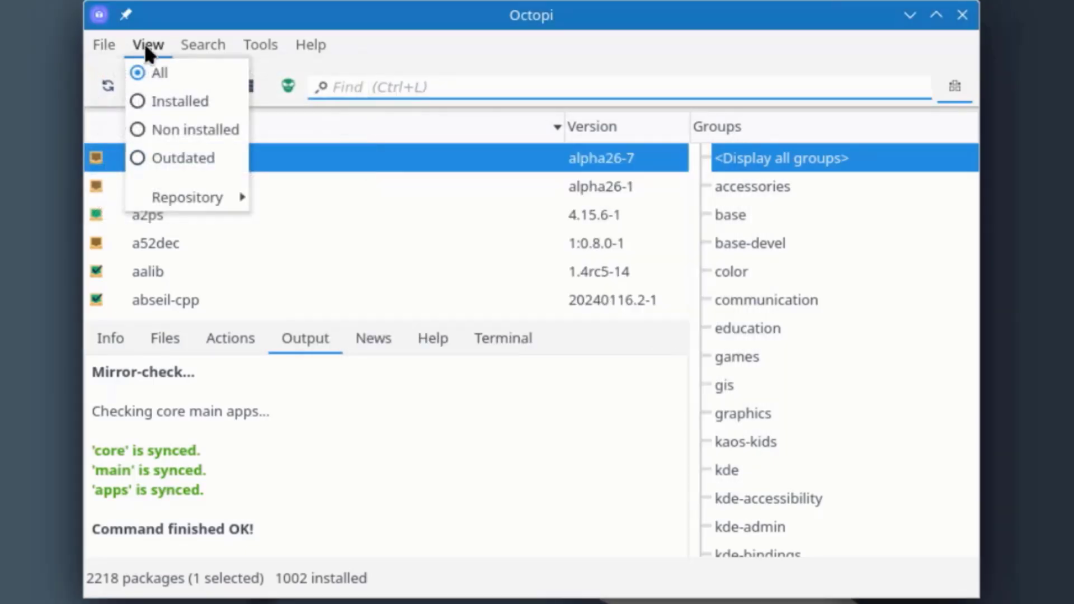
Step through every Octopi Options tab, from package list to terminal, and close without applying.
mouse_move(187, 48)
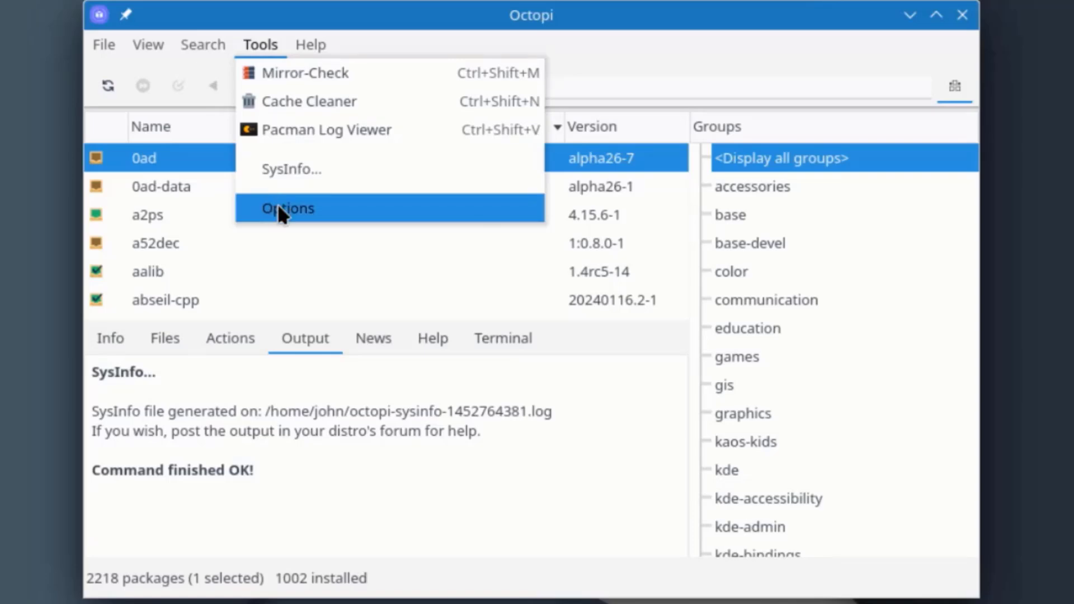
left_click(280, 210)
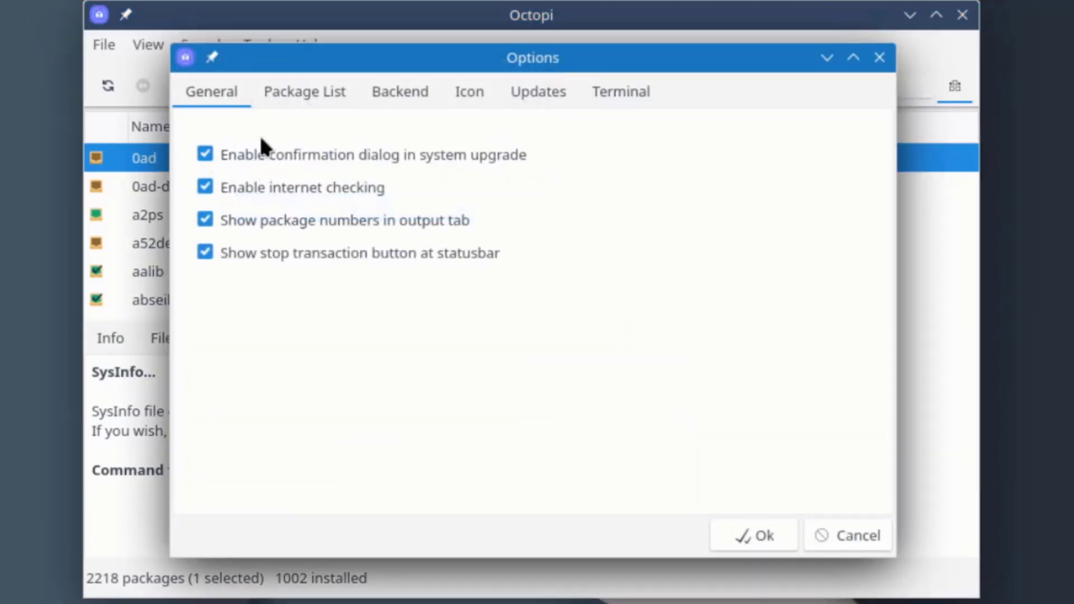
left_click(274, 91)
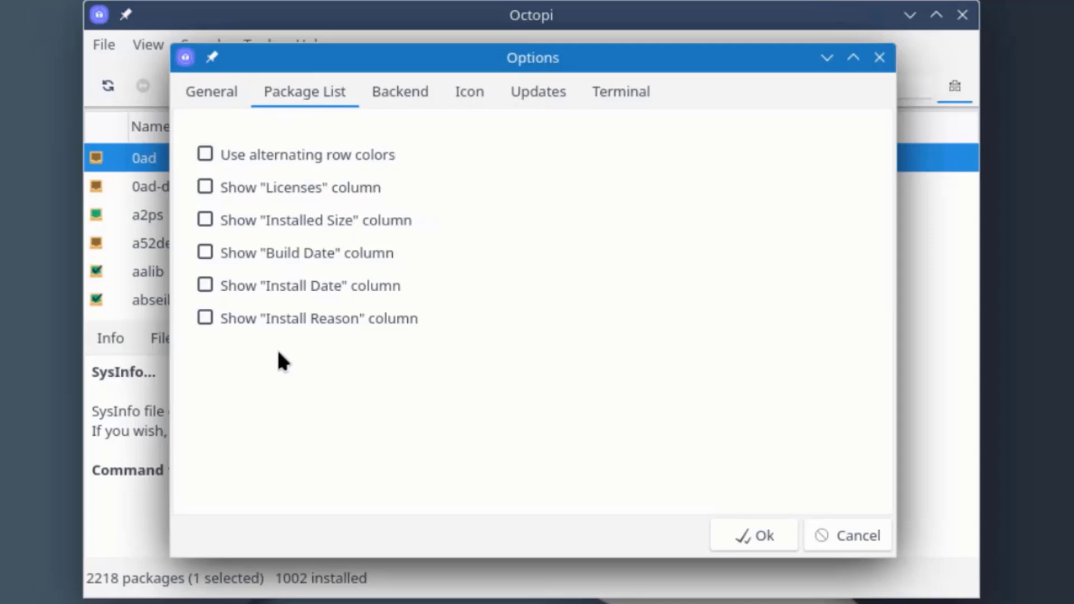
left_click(410, 94)
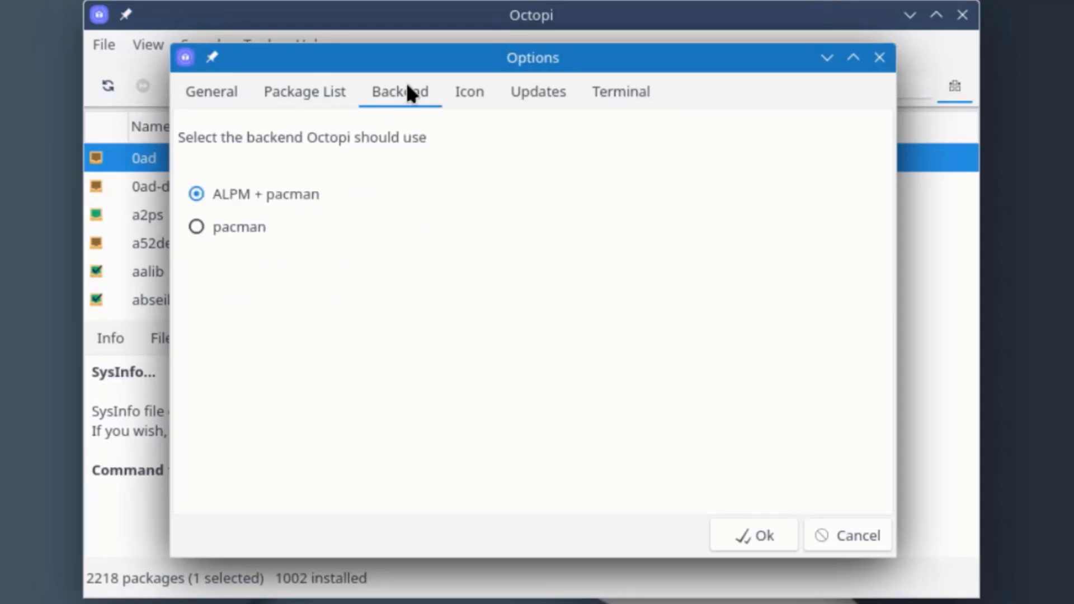
left_click(471, 92)
left_click(532, 95)
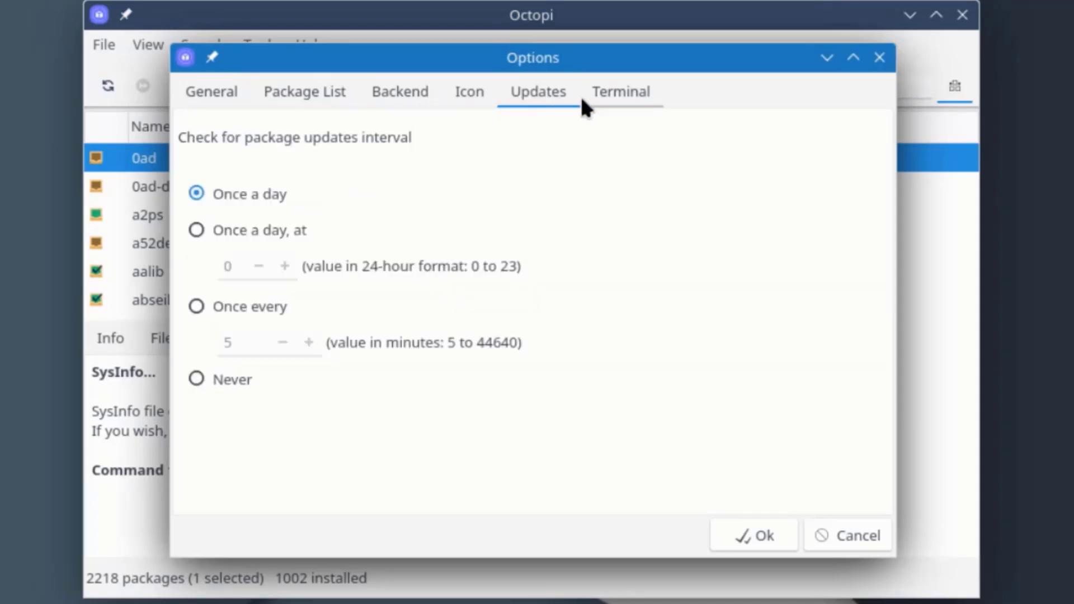
left_click(637, 101)
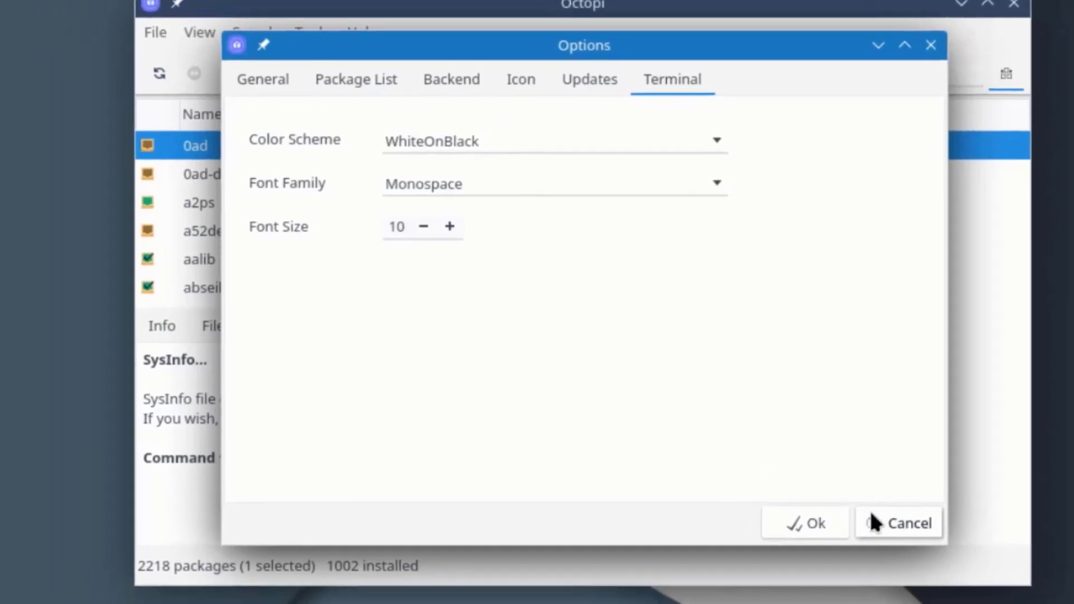
left_click(836, 534)
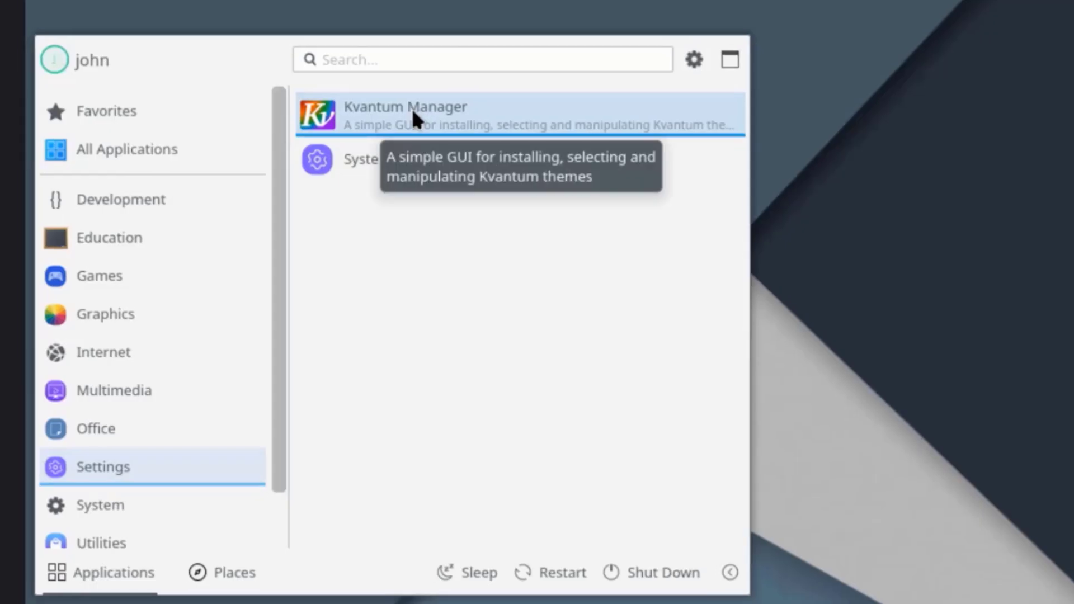
Launch Kvantum Manager and cancel the theme-folder selection dialog.
left_click(413, 110)
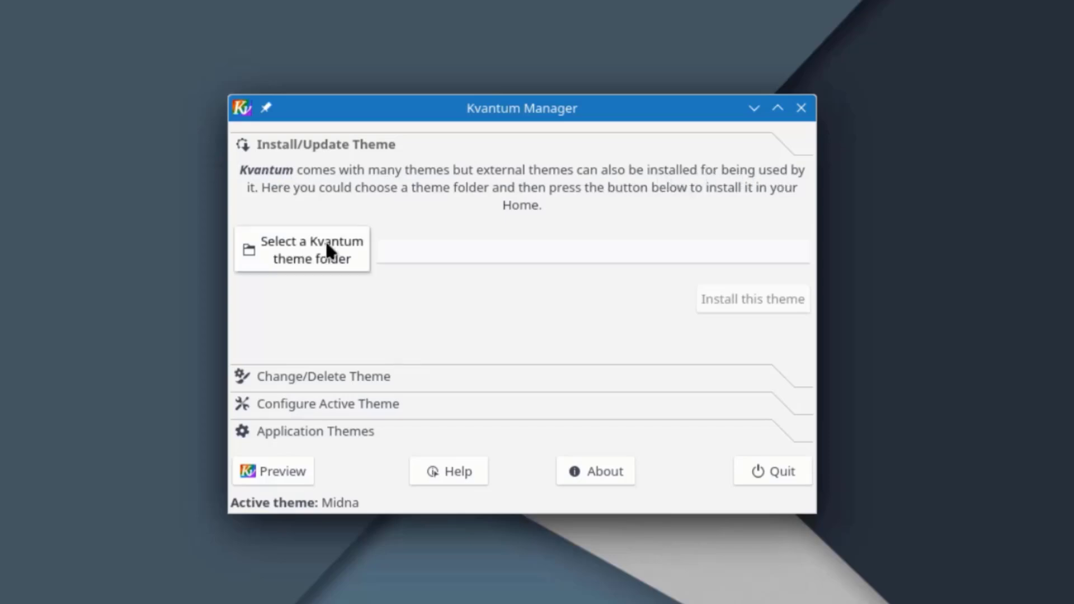
left_click(299, 245)
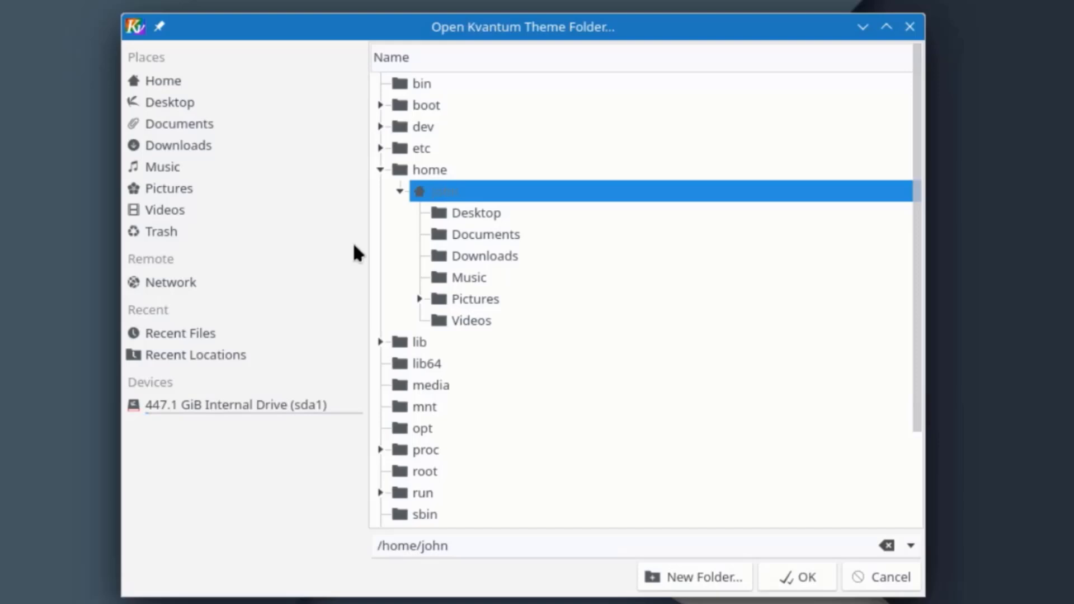
key("Escape")
Open Midna's configuration and view its Compositing, Sizes & Delays and Miscellaneous tabs.
left_click(320, 376)
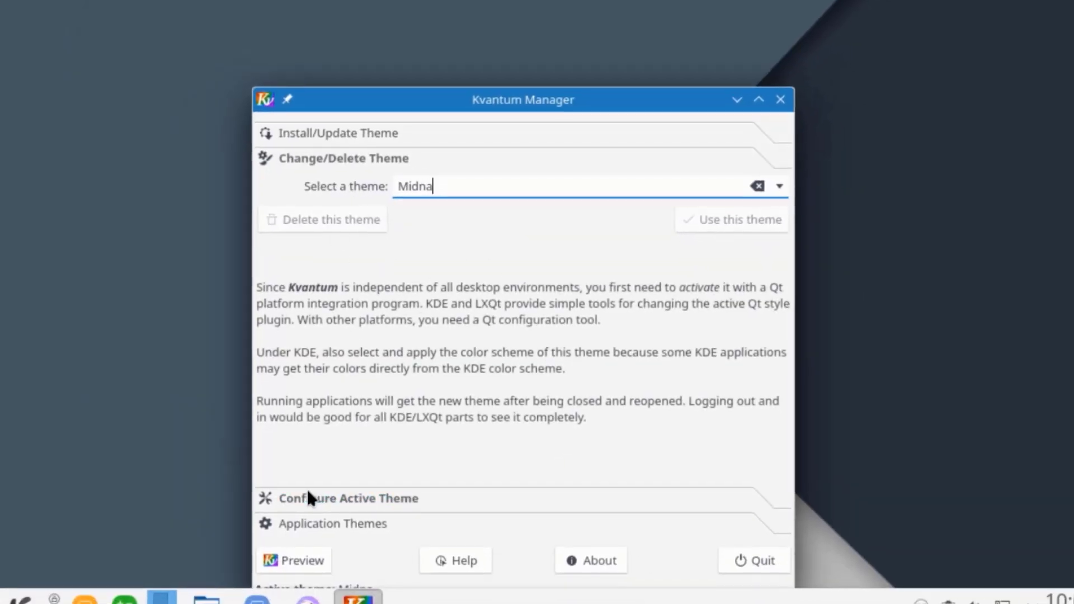
left_click(307, 495)
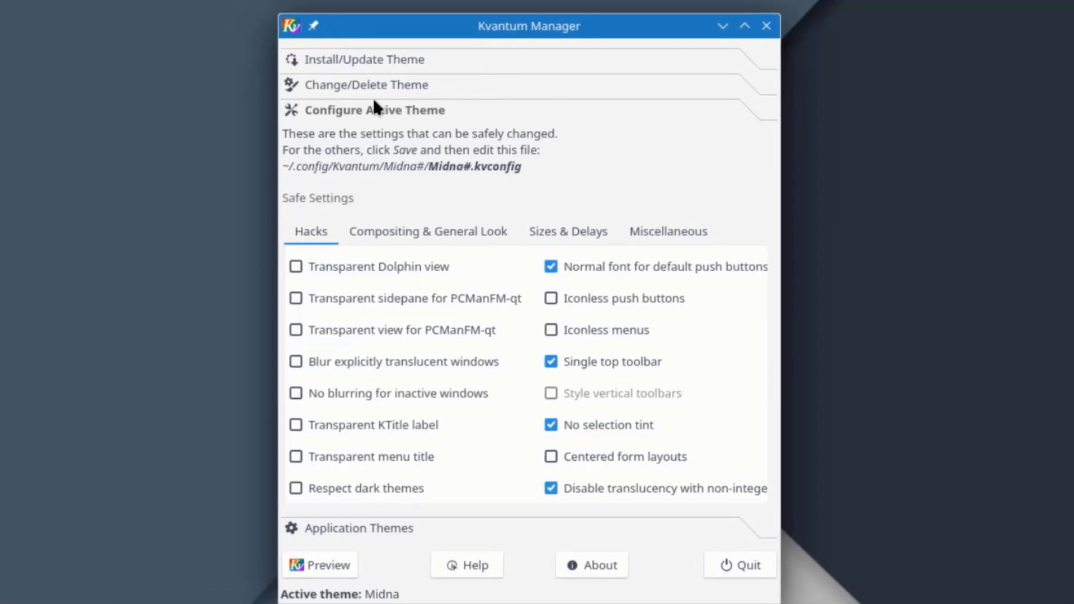
scroll(665, 321, "down", 5)
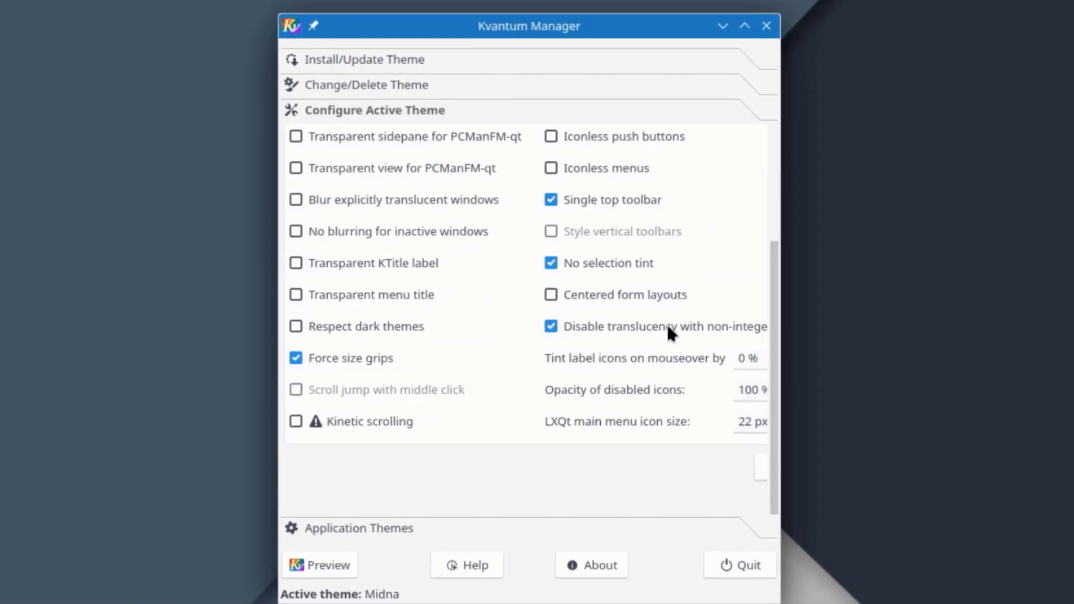
scroll(676, 331, "up", 5)
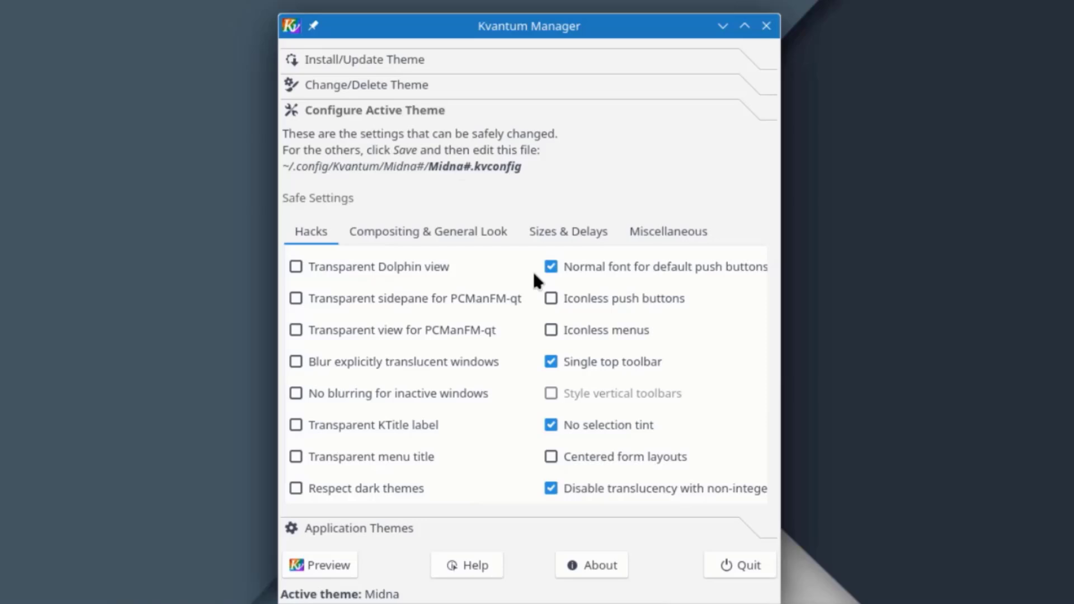
left_click(466, 237)
left_click(549, 234)
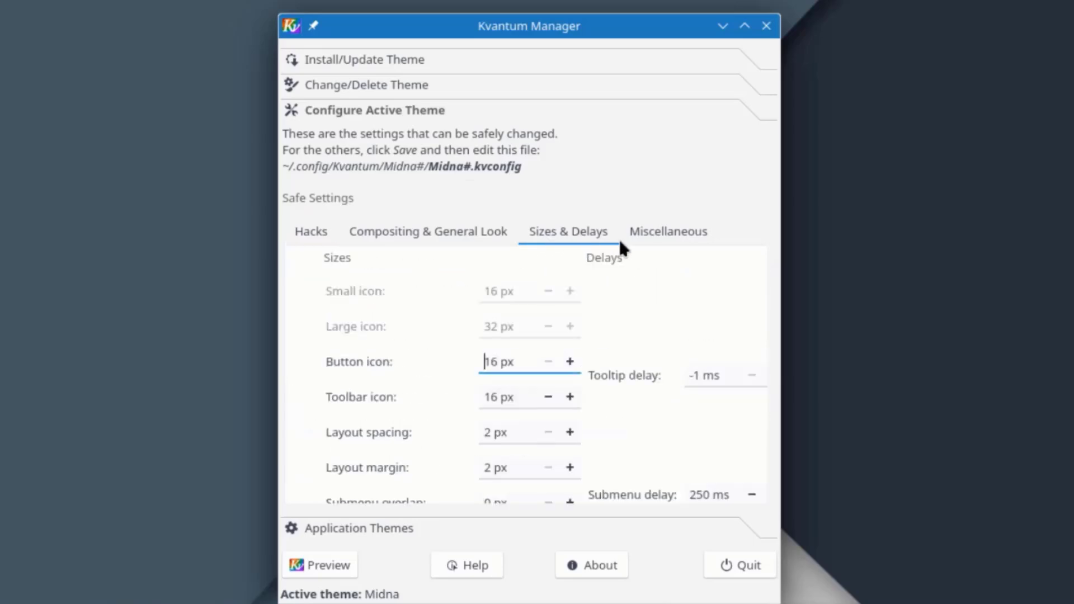
left_click(655, 239)
scroll(696, 402, "down", 3)
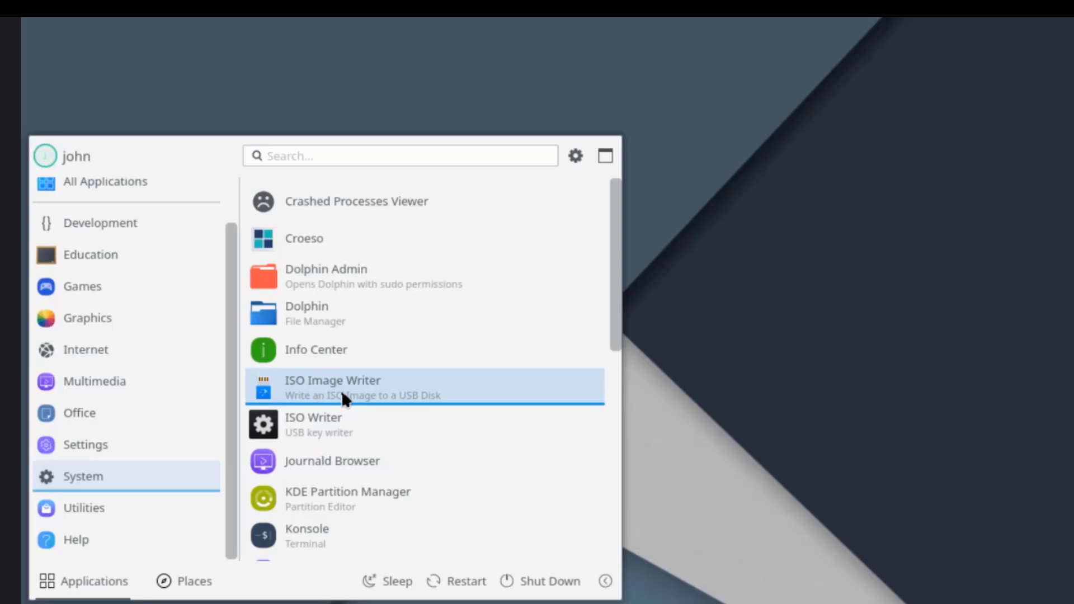
Start ISO Image Writer, then KDE Partition Manager, authenticating with the account password.
left_click(341, 391)
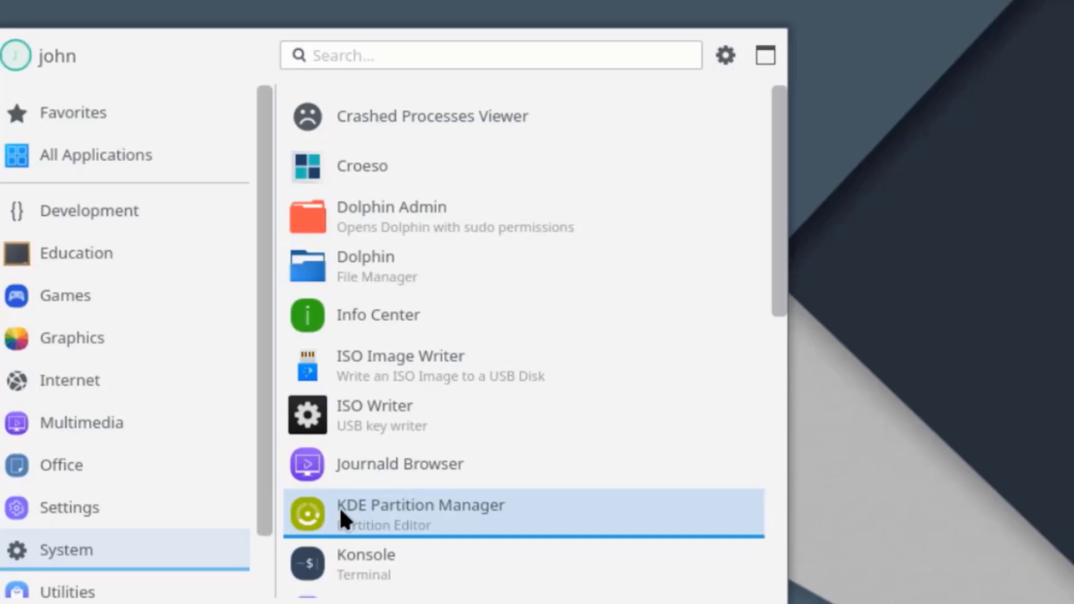
left_click(396, 504)
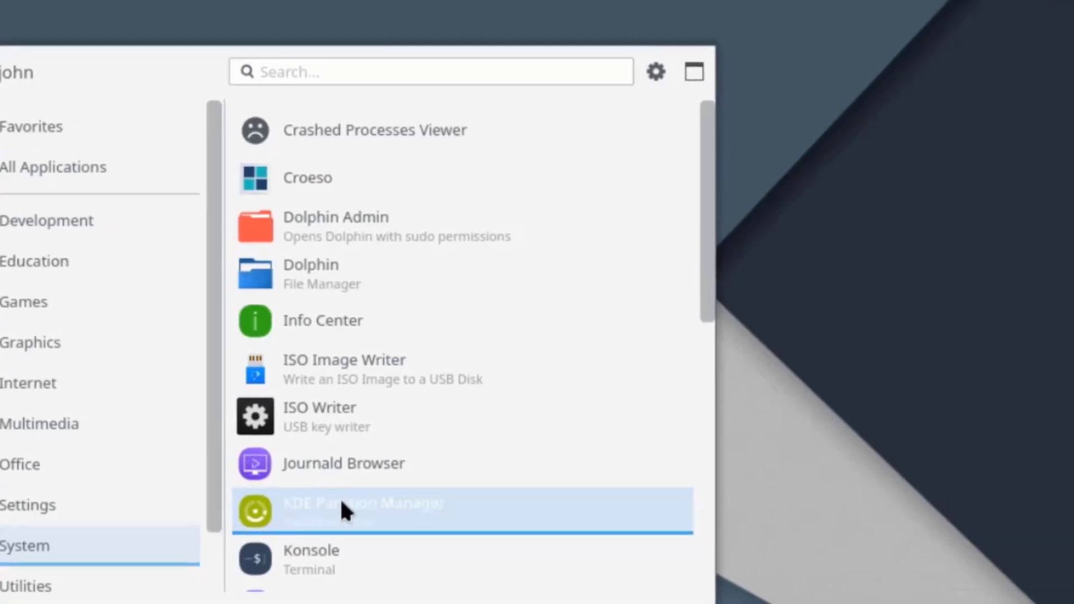
type("****")
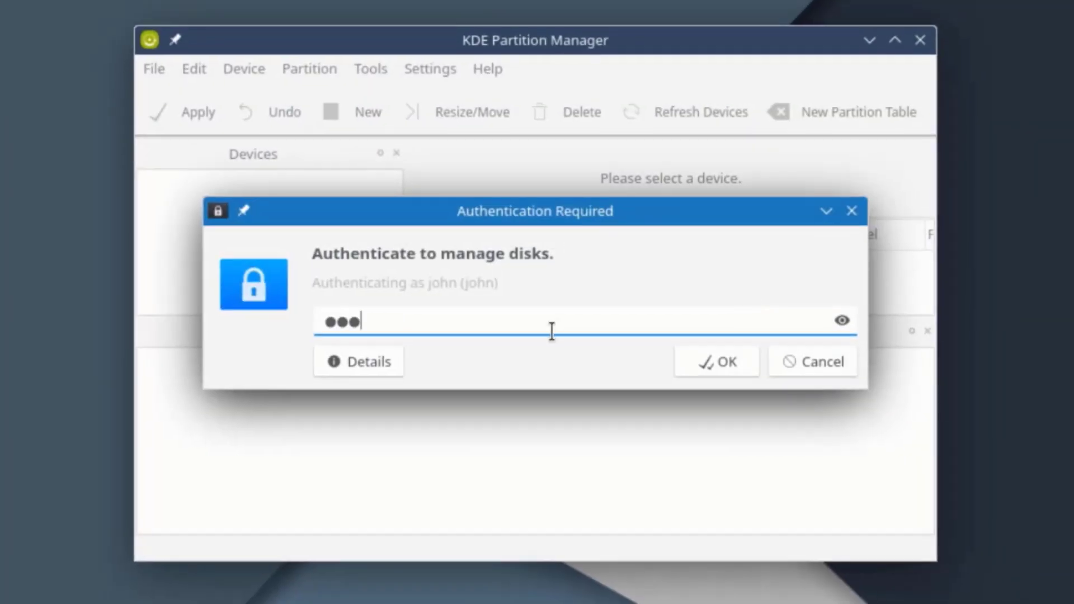
key("Return")
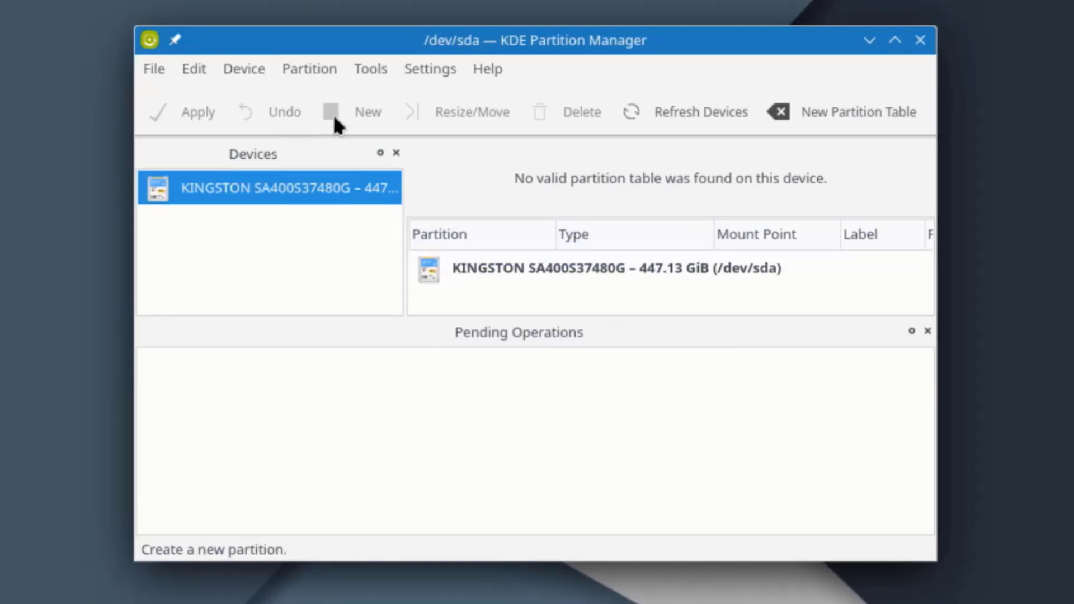
Browse Partition Manager's File, Device, Partition, Tools, Settings and Help menus, then relaunch ISO Writer.
left_click(158, 67)
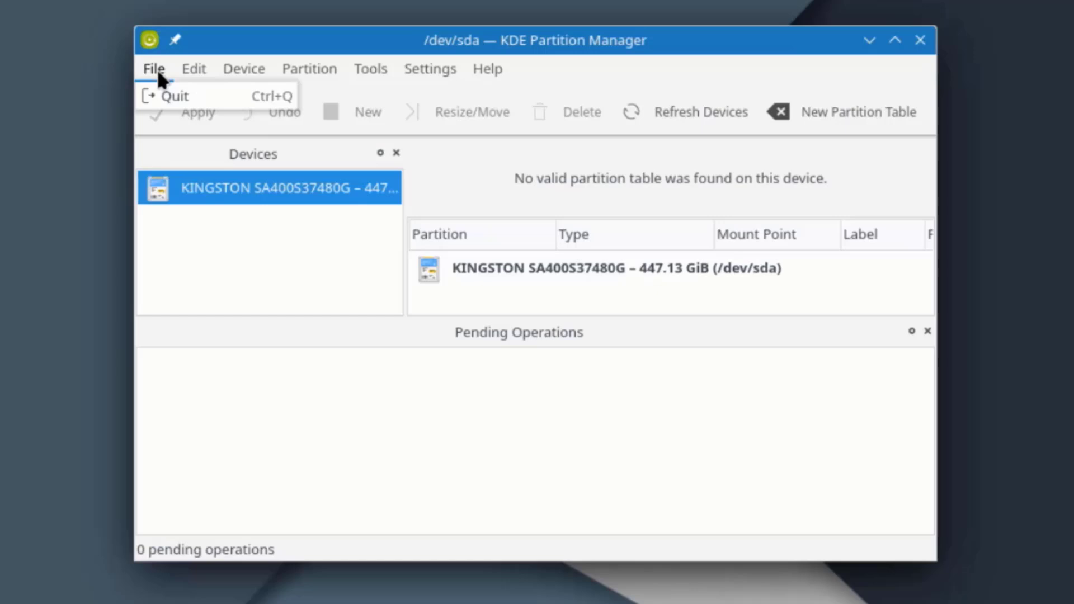
mouse_move(224, 69)
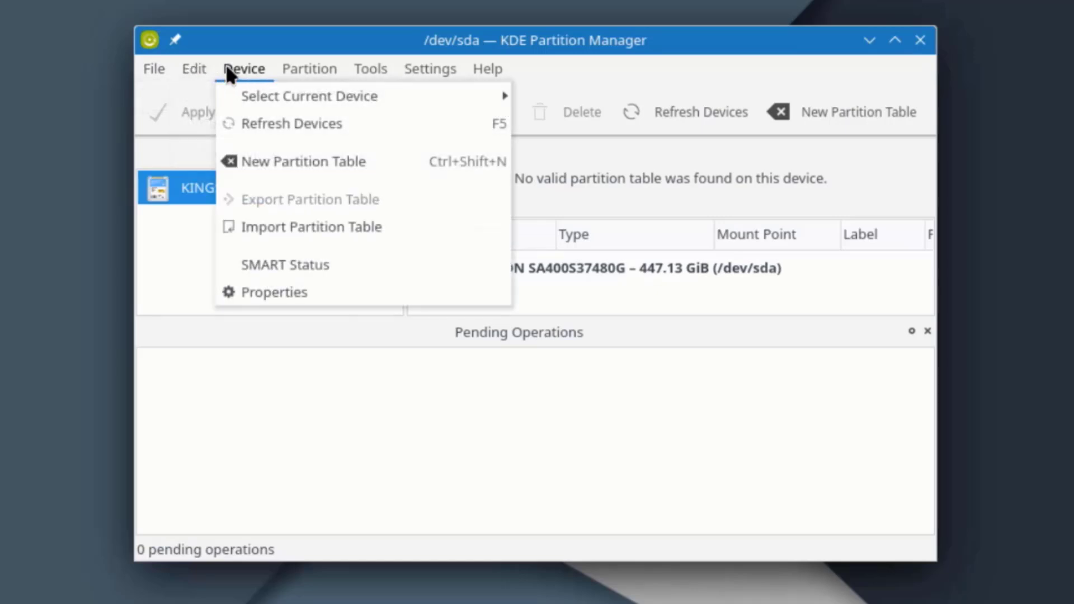
mouse_move(286, 71)
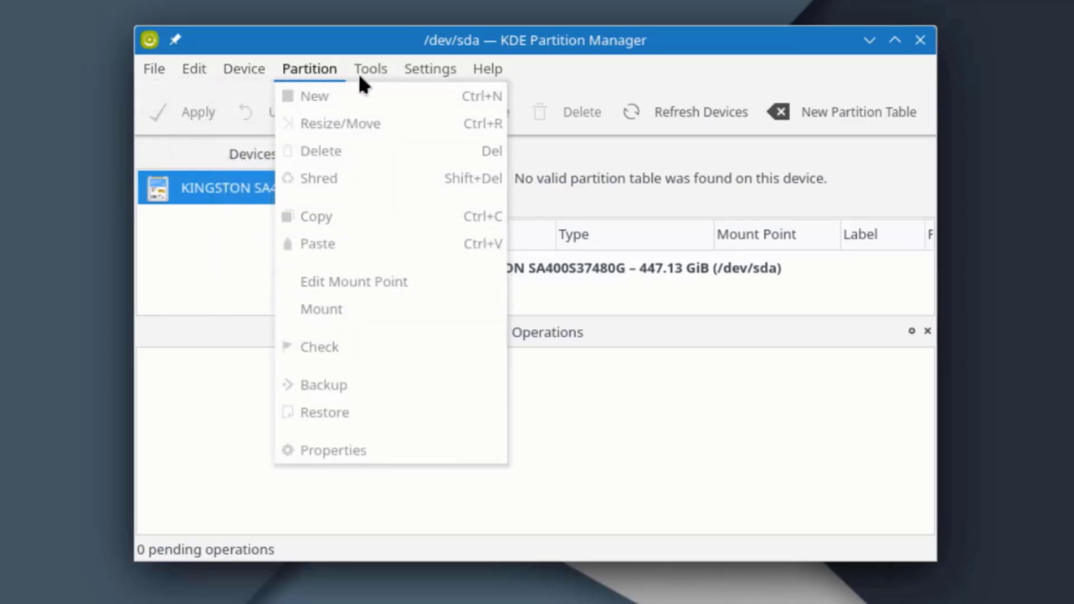
mouse_move(364, 69)
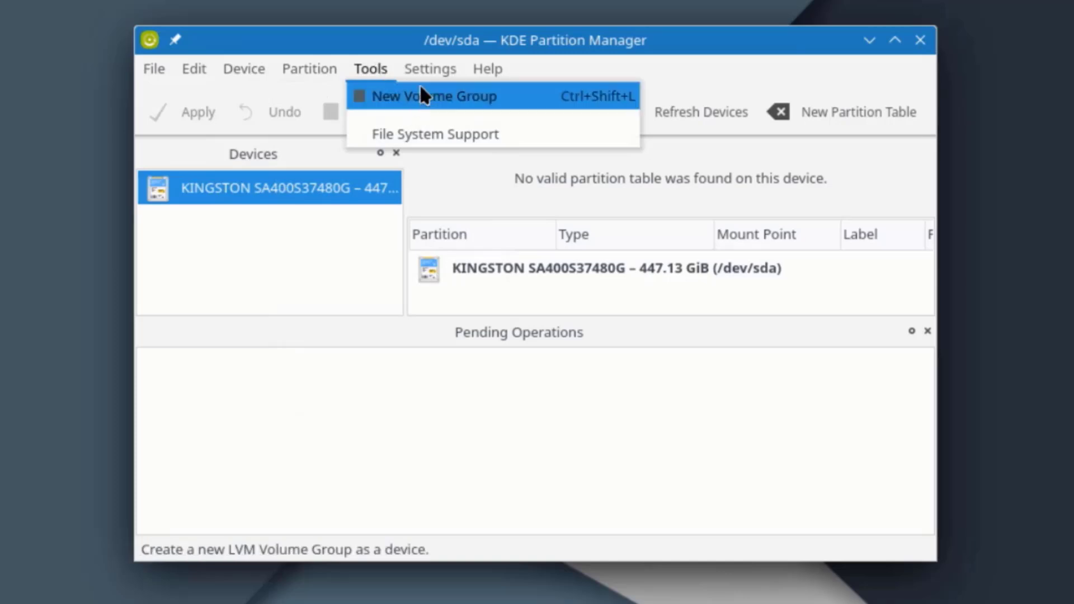
mouse_move(428, 67)
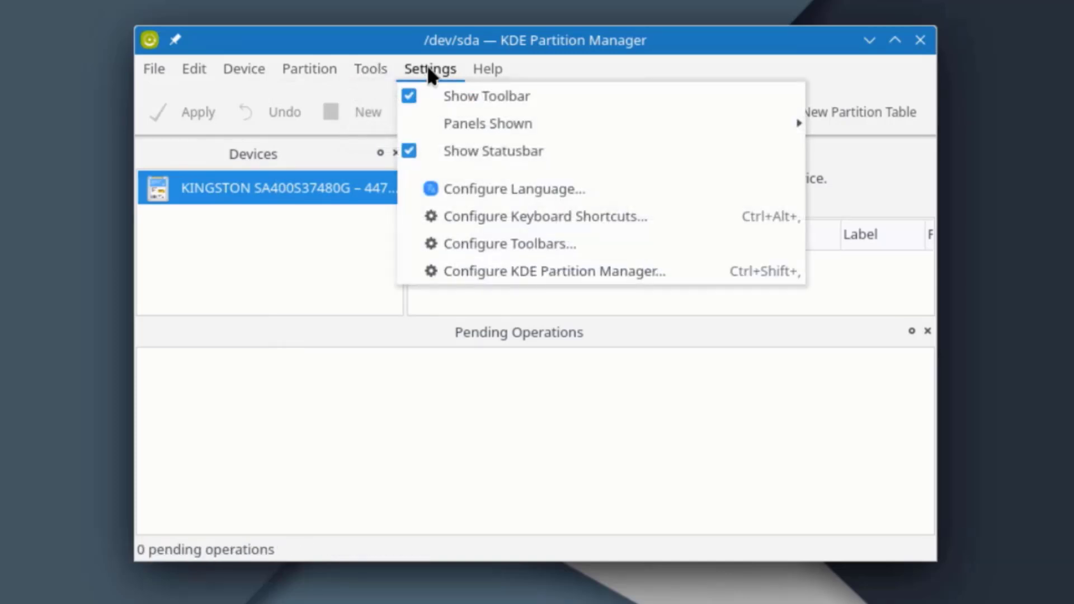
mouse_move(486, 67)
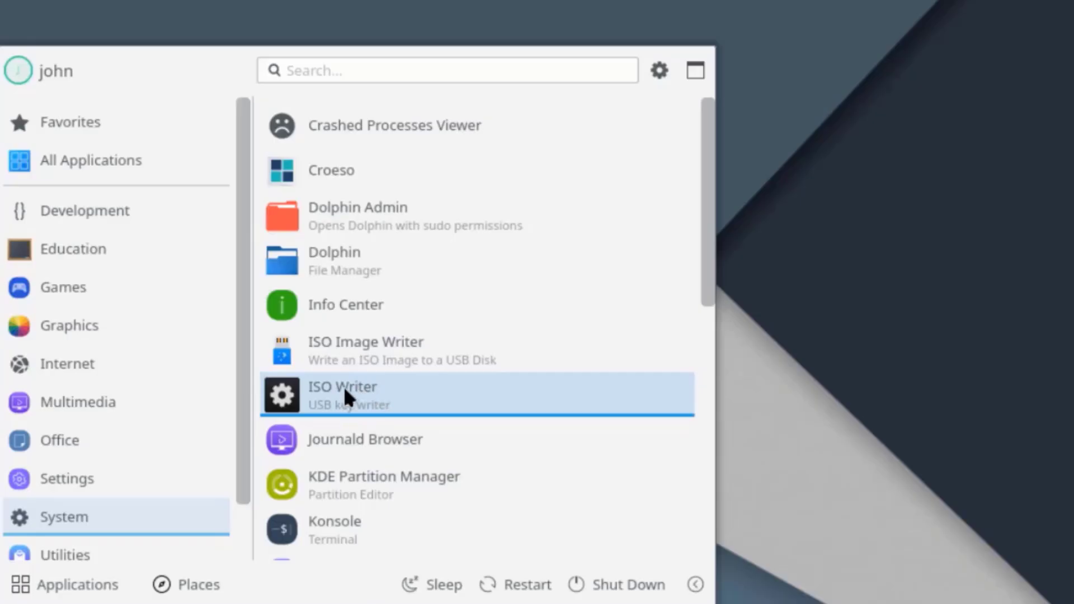
left_click(343, 386)
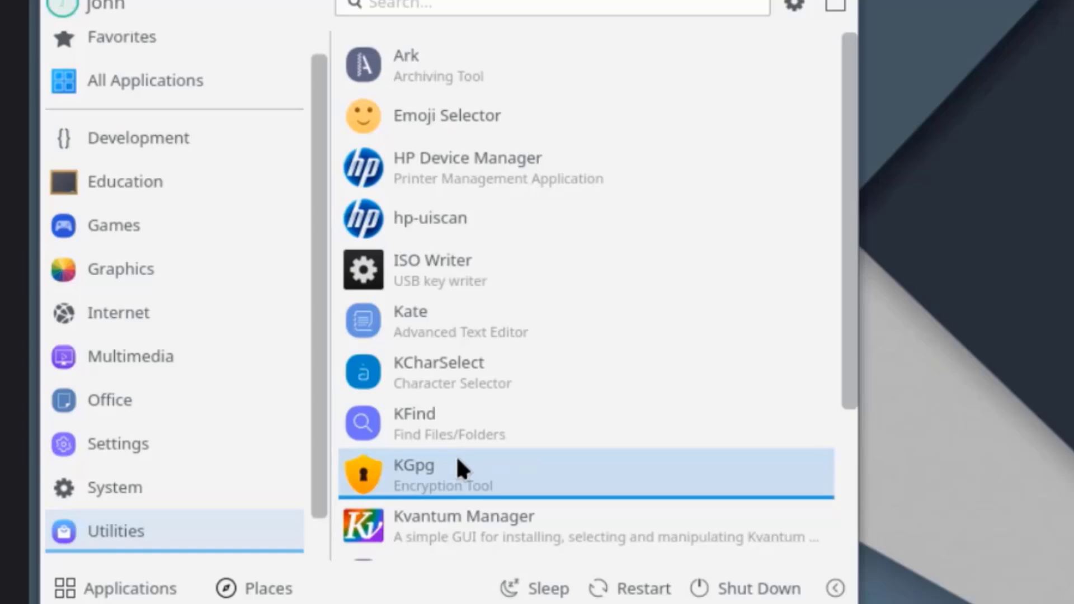
Launch KGpg from the Utilities category to bring up the KGpg Assistant.
left_click(484, 475)
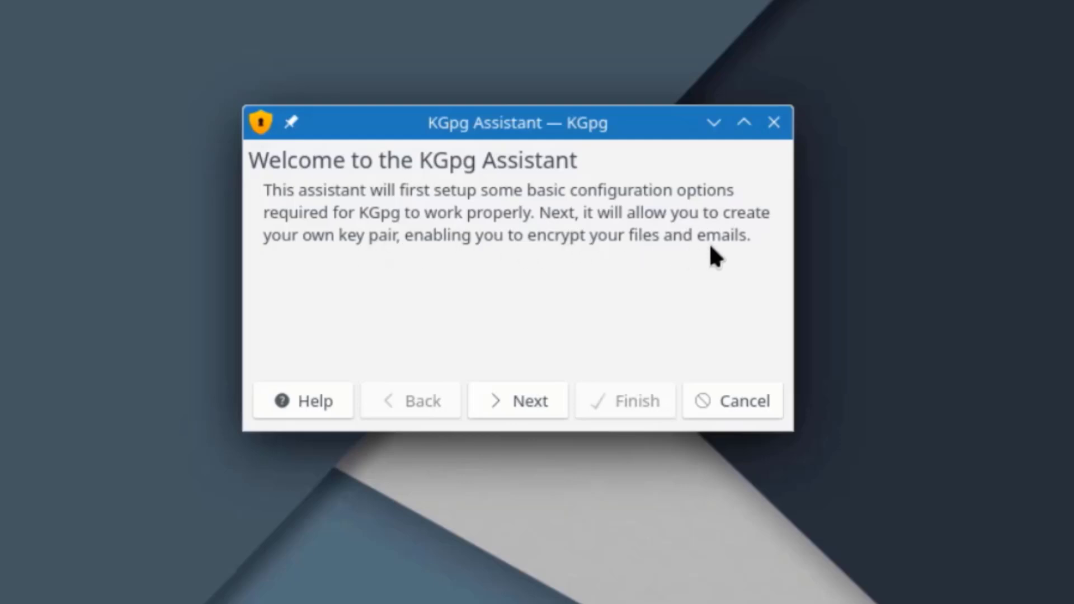
Advance the KGpg Assistant, then scroll QPhotoRec's File Formats list and close it.
left_click(544, 394)
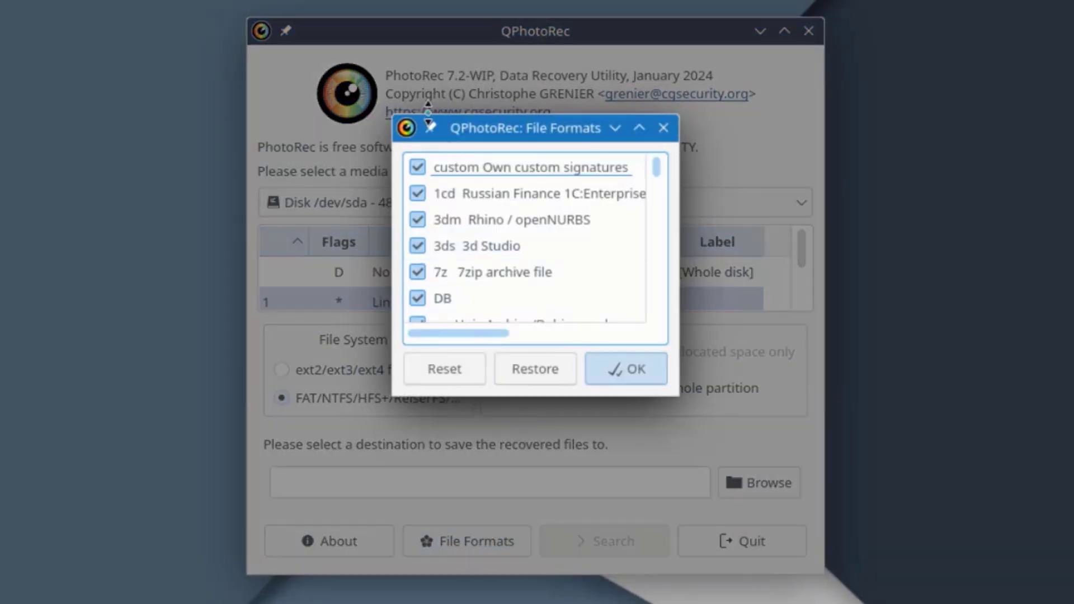
scroll(506, 207, "down", 15)
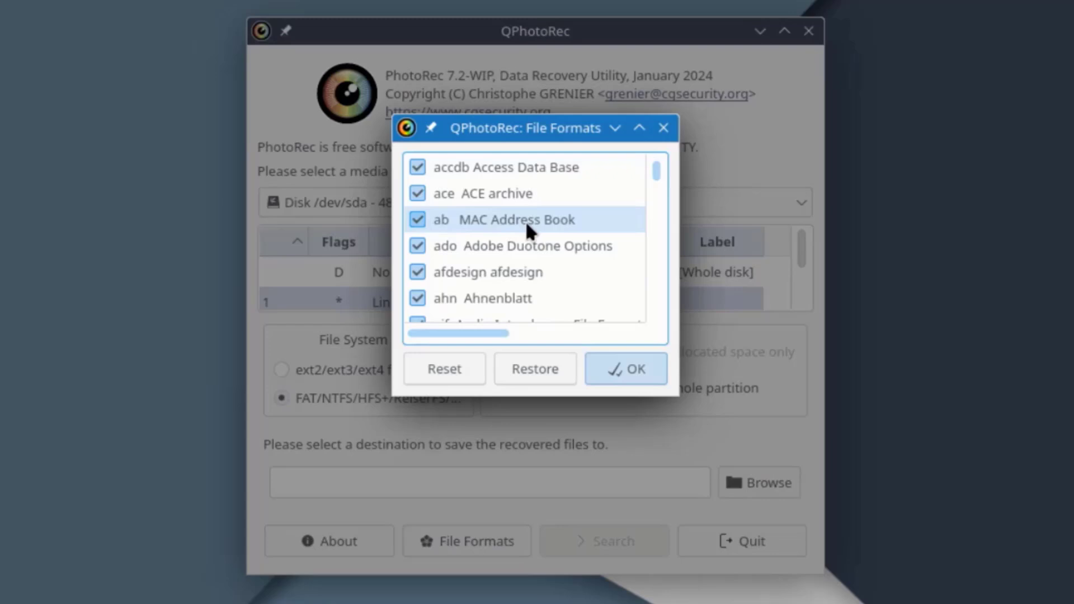
scroll(531, 226, "down", 20)
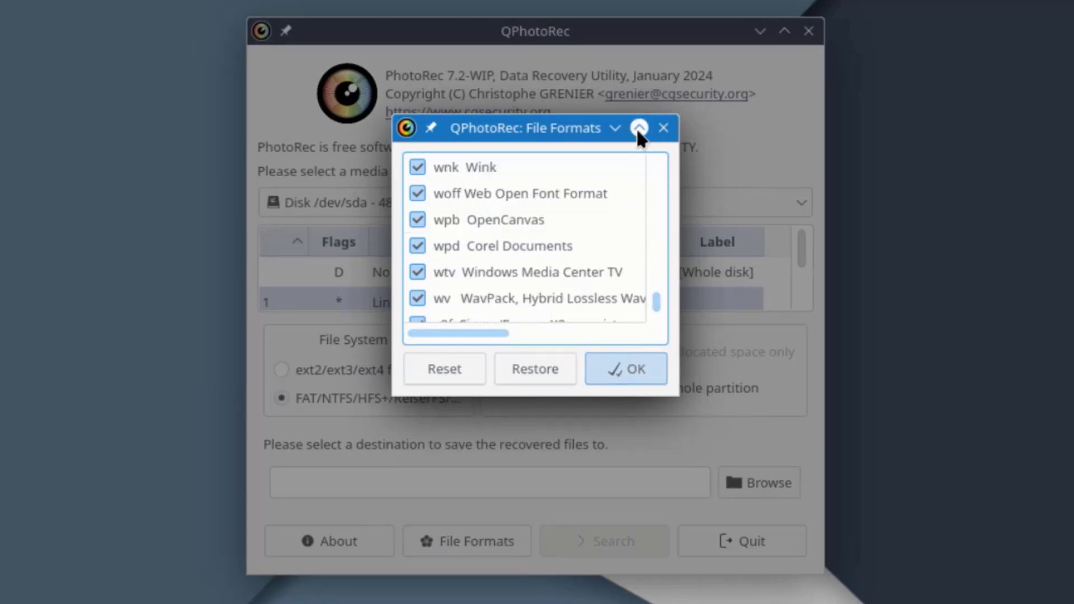
left_click(664, 129)
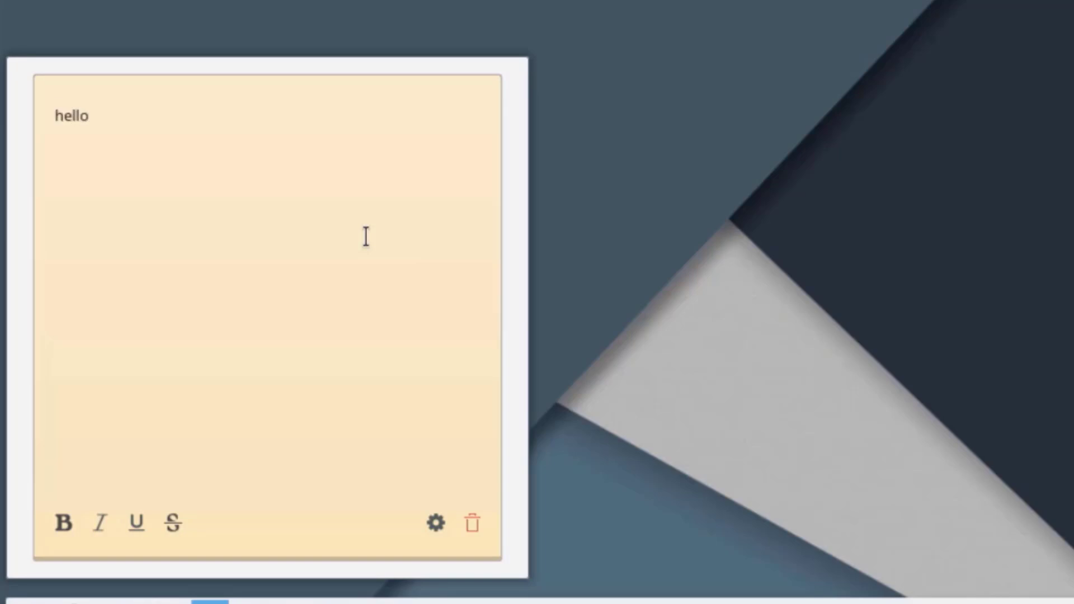
Browse the sticky note's Appearance colour grid, then start the Calculator from the taskbar.
left_click(435, 523)
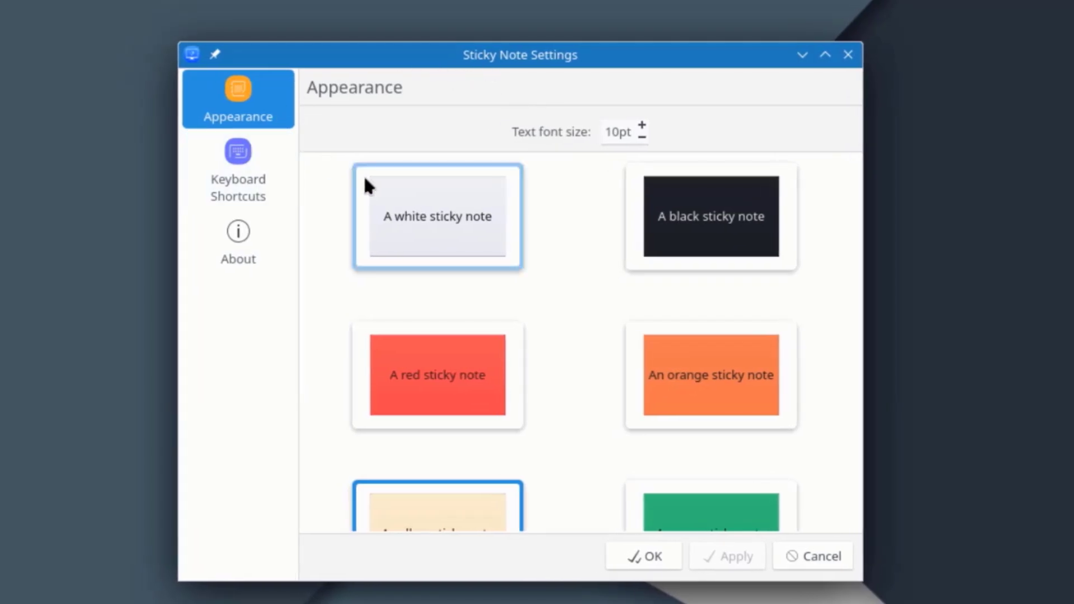
scroll(677, 217, "down", 3)
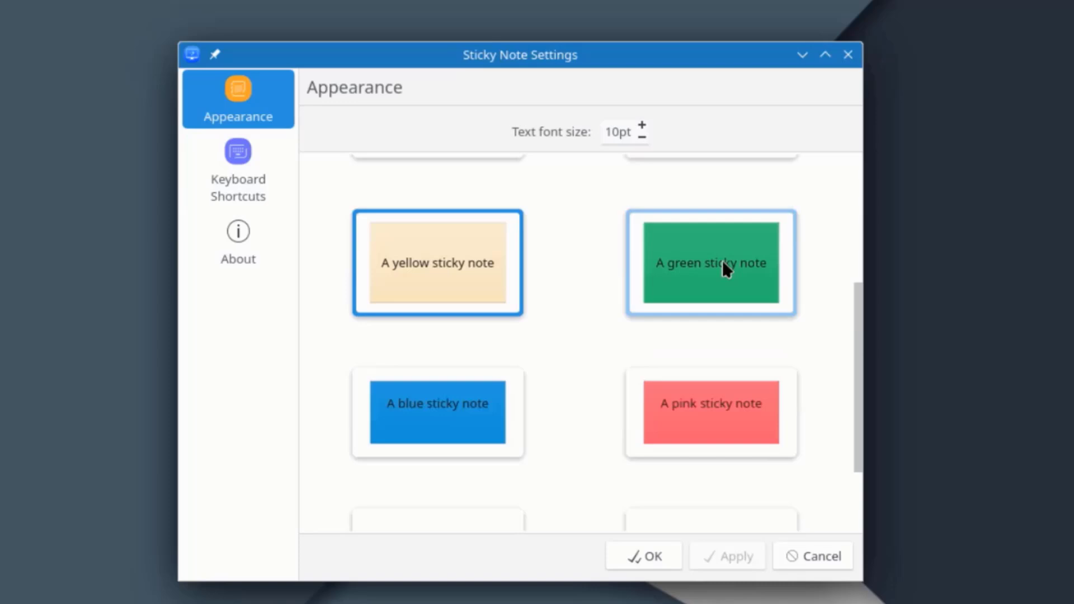
scroll(750, 291, "down", 2)
scroll(753, 291, "up", 5)
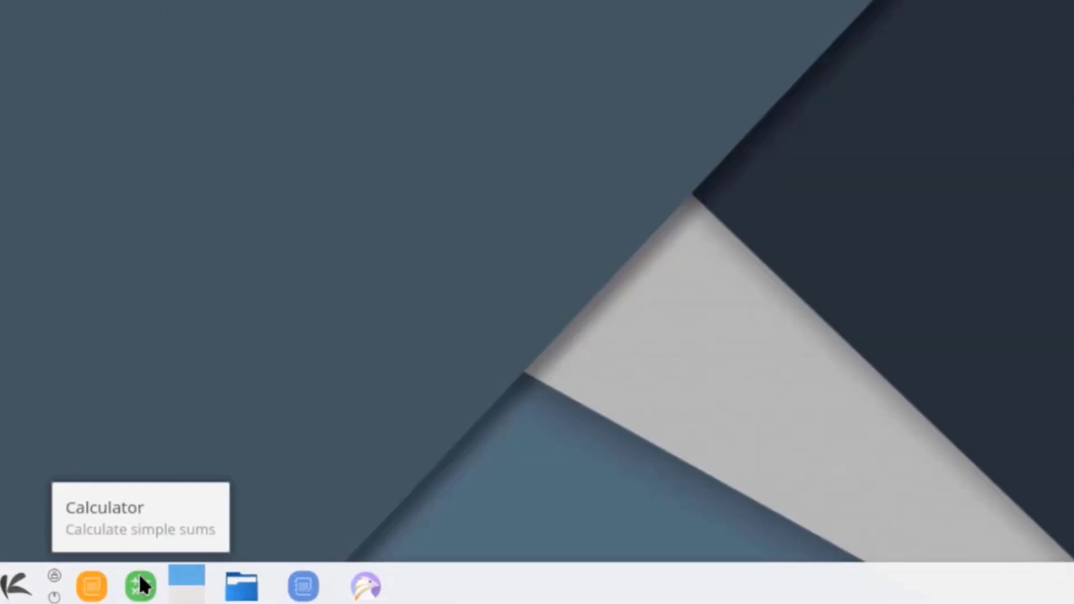
left_click(141, 583)
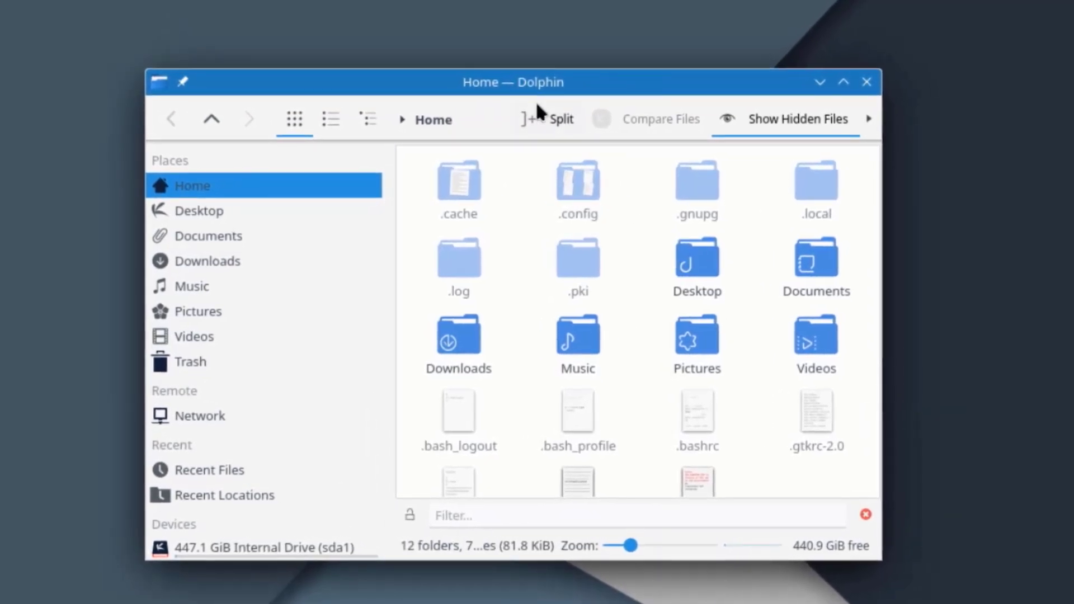
Try Dolphin's split view, return to one pane, and create 'New Folder' in Home.
left_click(542, 108)
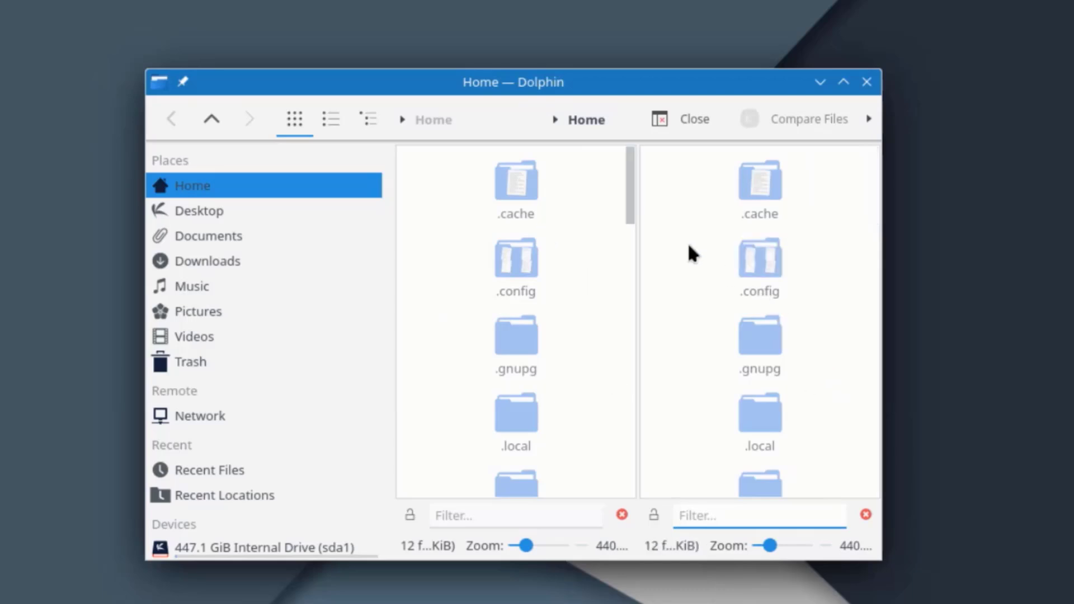
left_click_drag(632, 210, 698, 123)
left_click(693, 119)
right_click(799, 439)
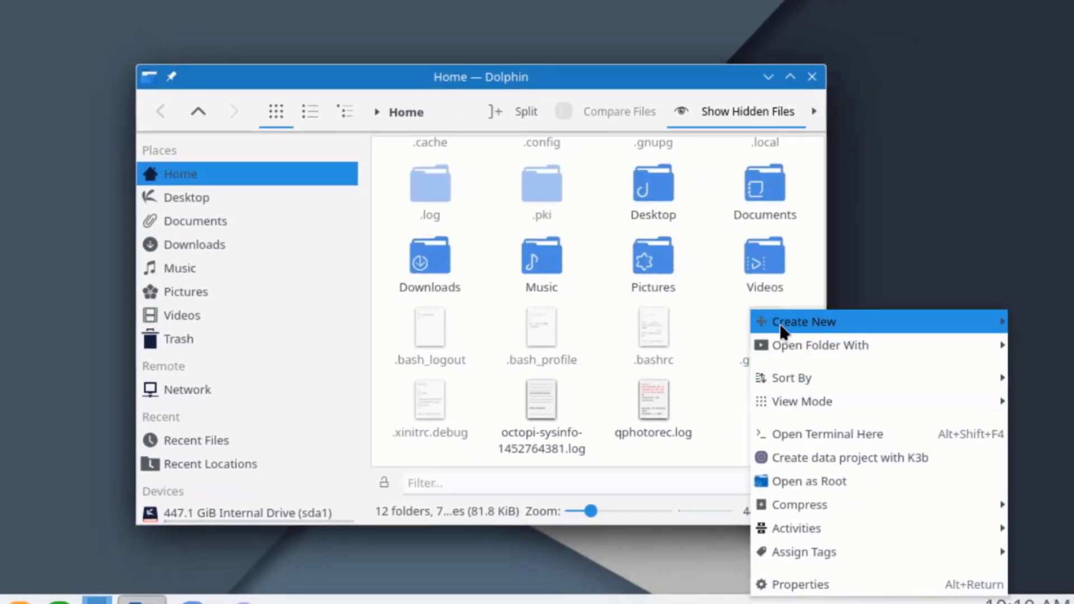
mouse_move(781, 331)
left_click(853, 324)
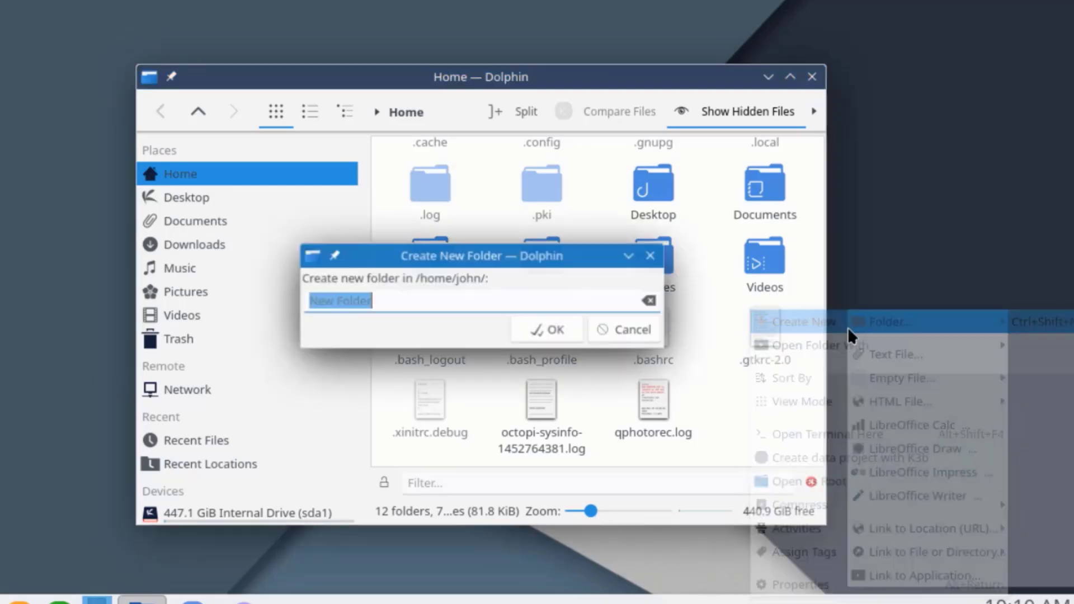
left_click(567, 330)
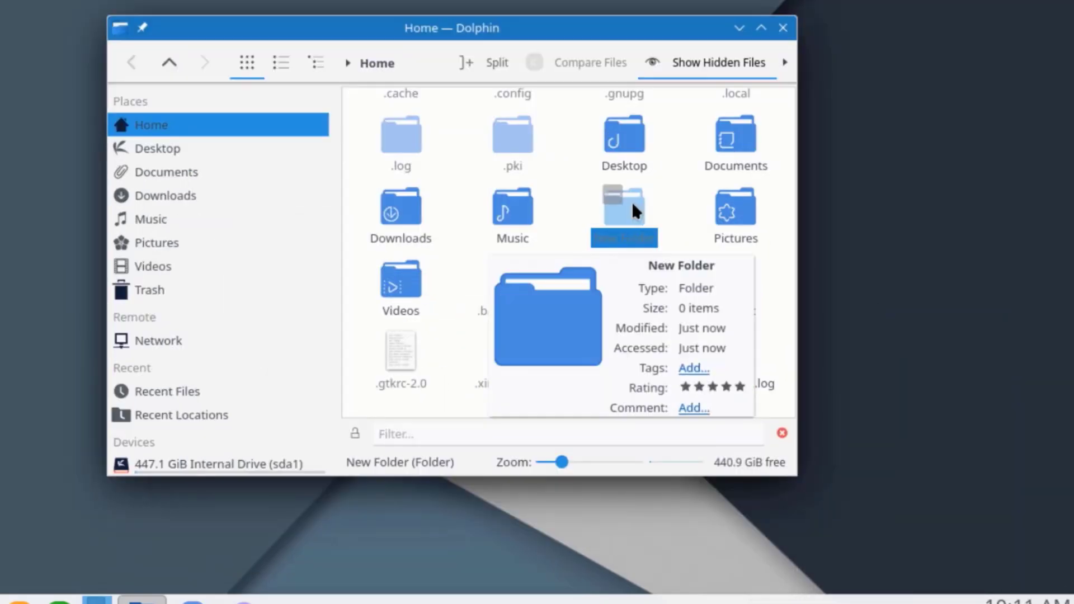
Open New Folder's Properties > Permissions > Advanced Permissions and start adding an access entry.
right_click(662, 257)
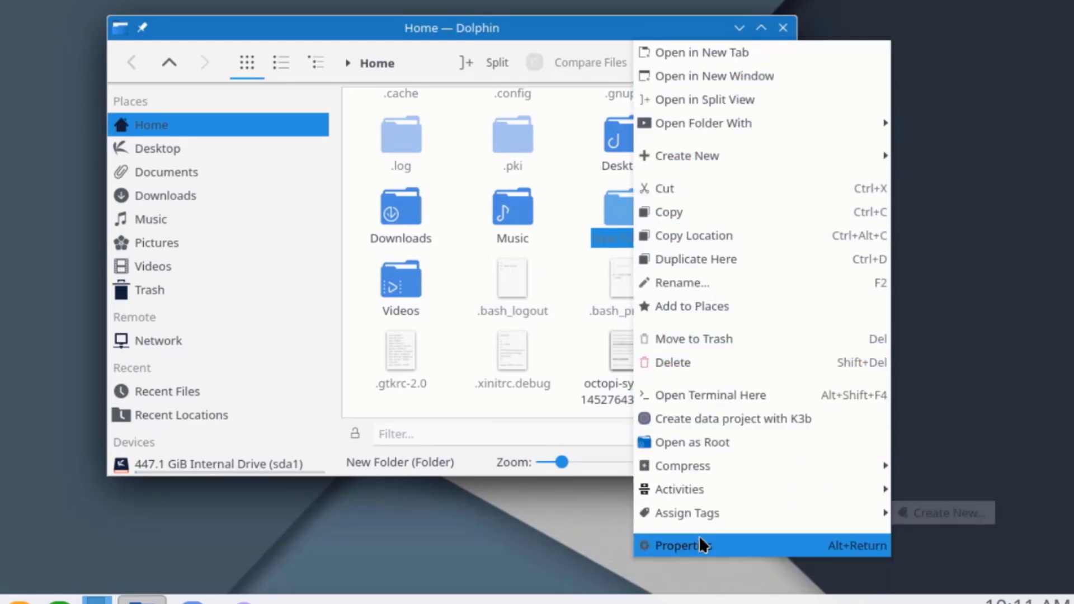
left_click(700, 543)
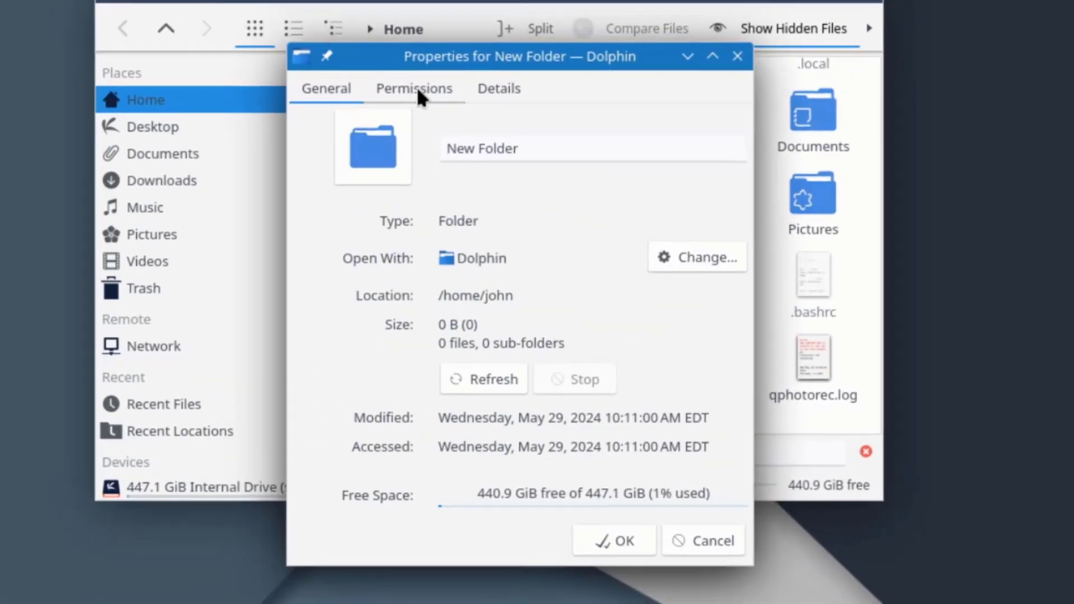
left_click(389, 114)
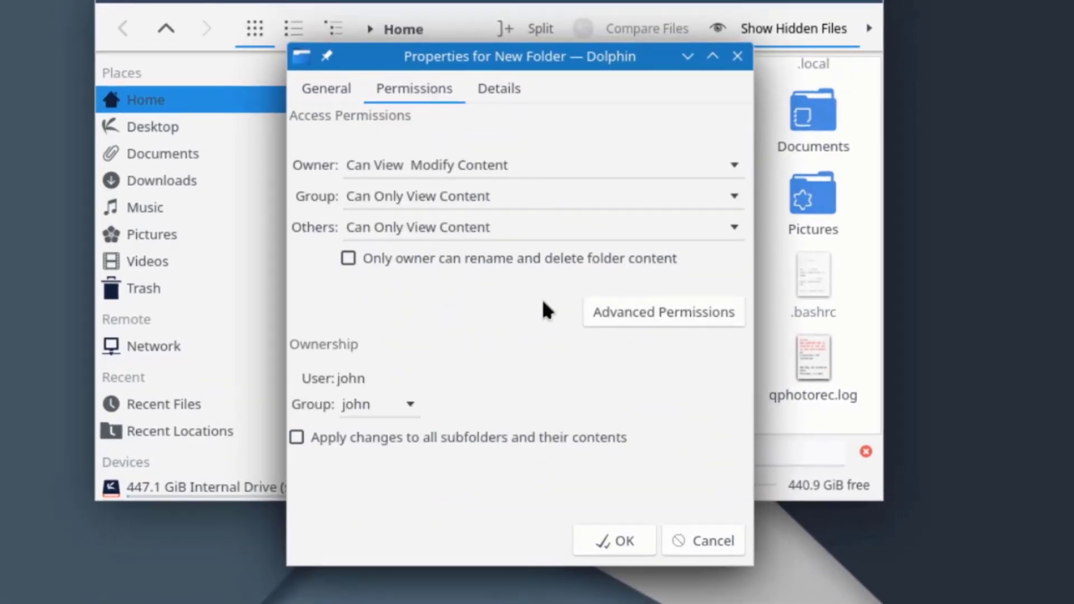
left_click(612, 312)
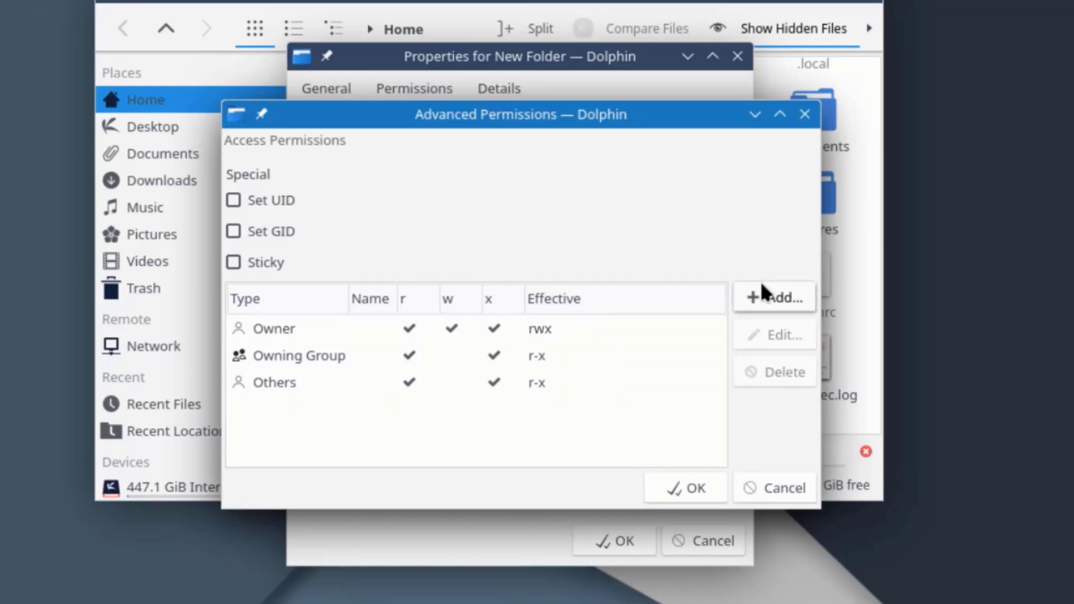
left_click(747, 295)
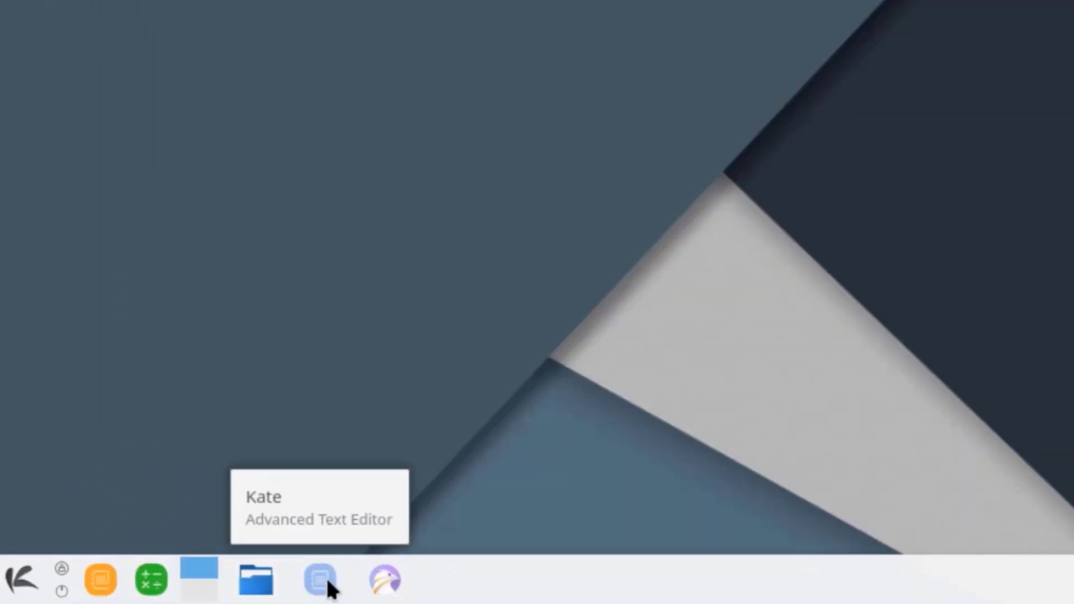
Launch Kate and look through its menubar menus without choosing anything.
left_click(320, 581)
left_click(189, 74)
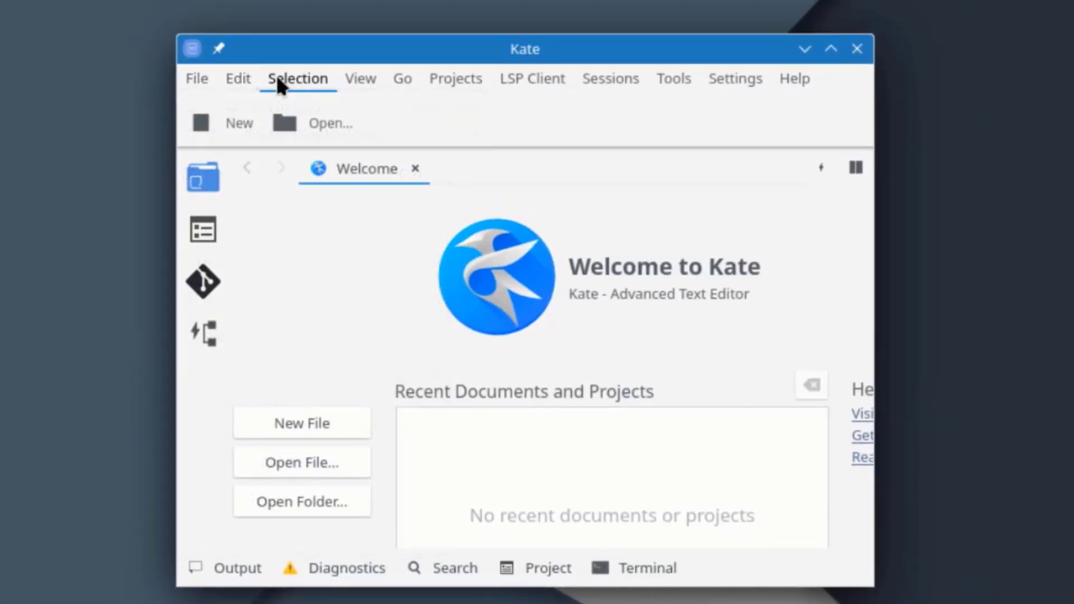
mouse_move(358, 82)
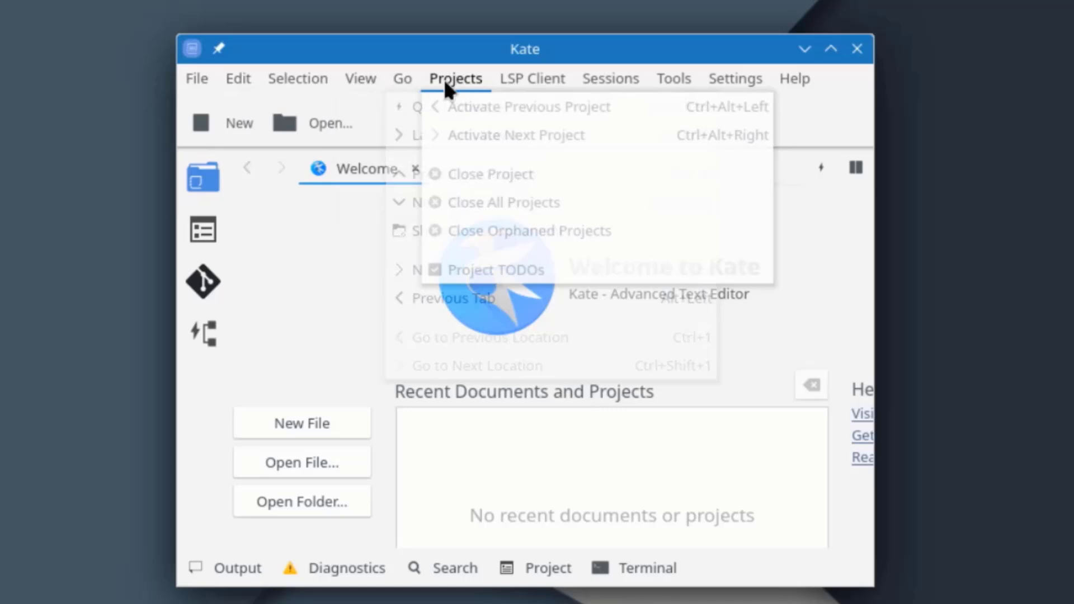
mouse_move(508, 81)
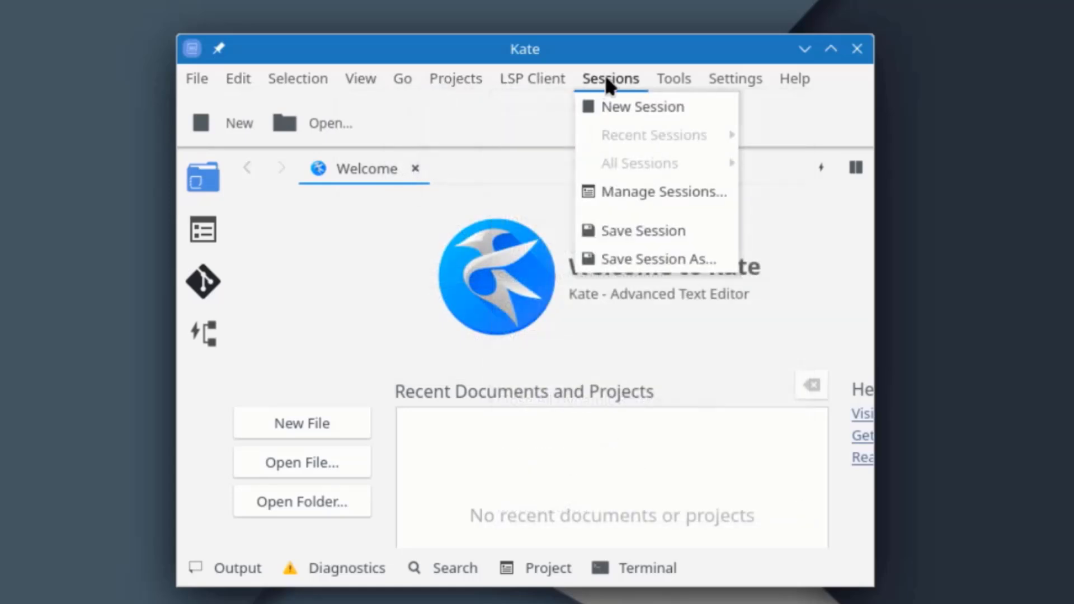
mouse_move(678, 79)
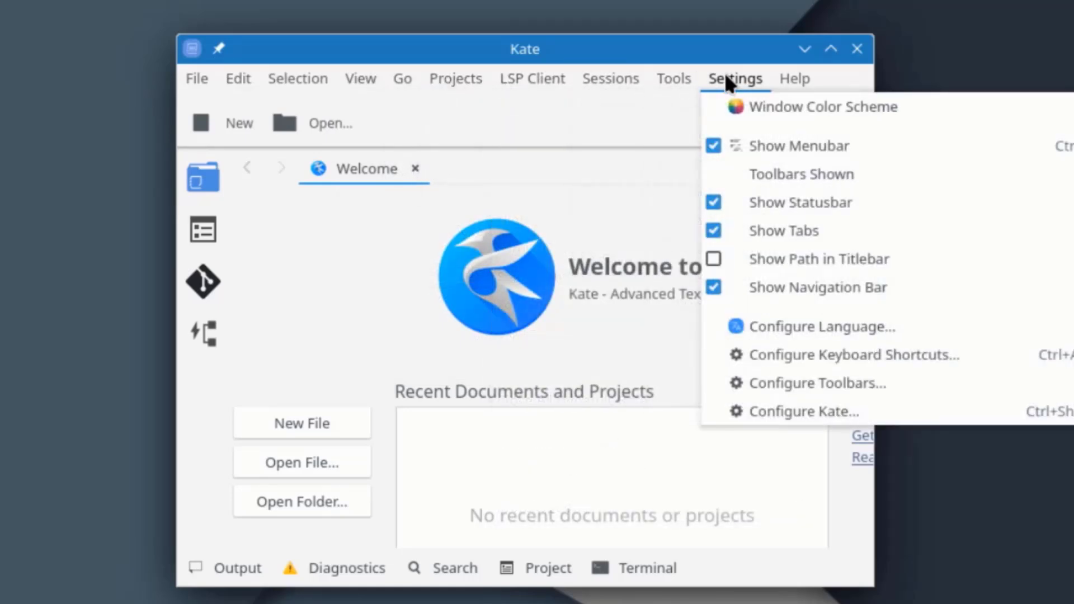
left_click(194, 182)
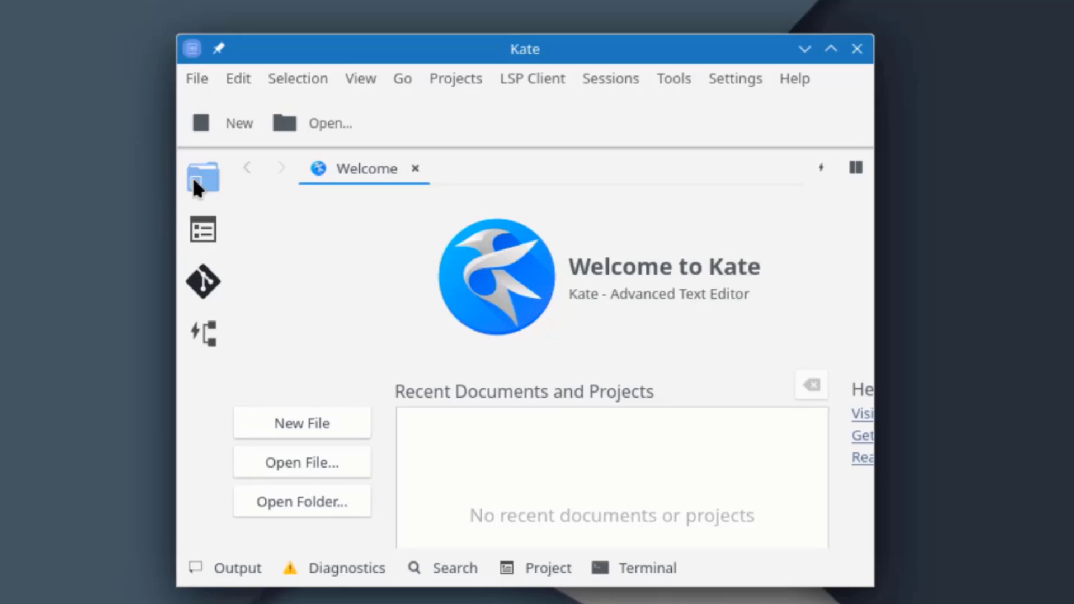
Cycle the side panel through Documents and Git, ending on Symbols.
left_click(205, 232)
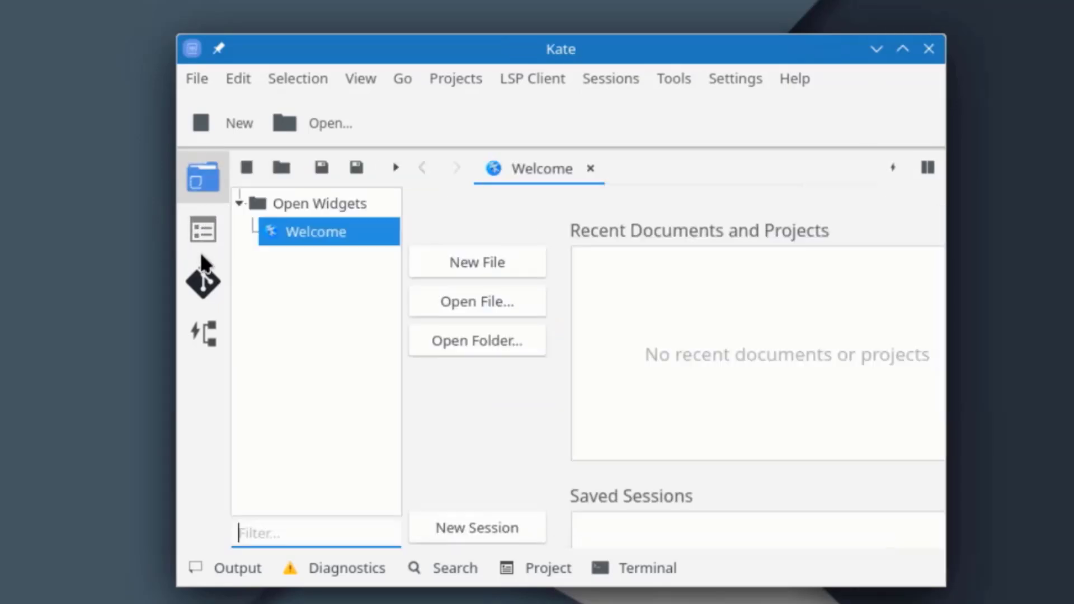
left_click(202, 283)
left_click(210, 333)
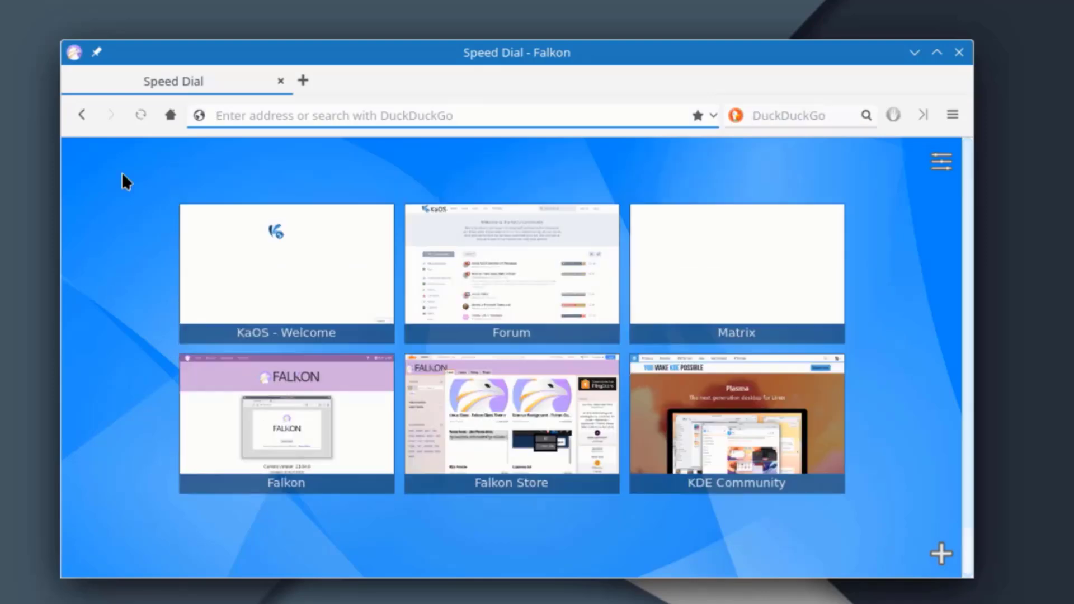
Search 'wiki' in Falkon, open the Wikipedia result, and scroll through the portal page.
type("wi")
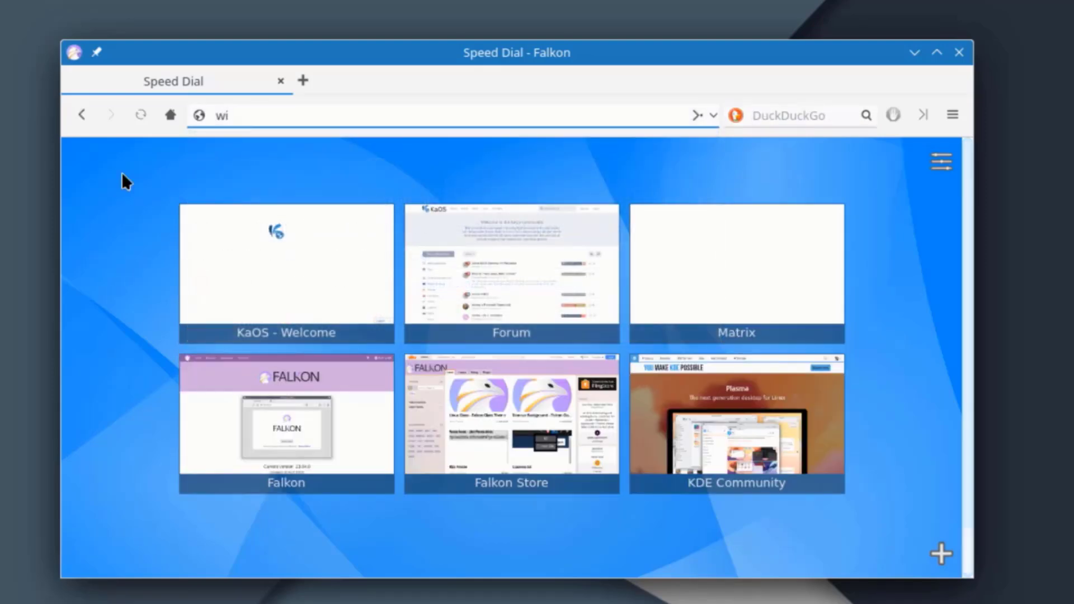
type("ki")
key("Return")
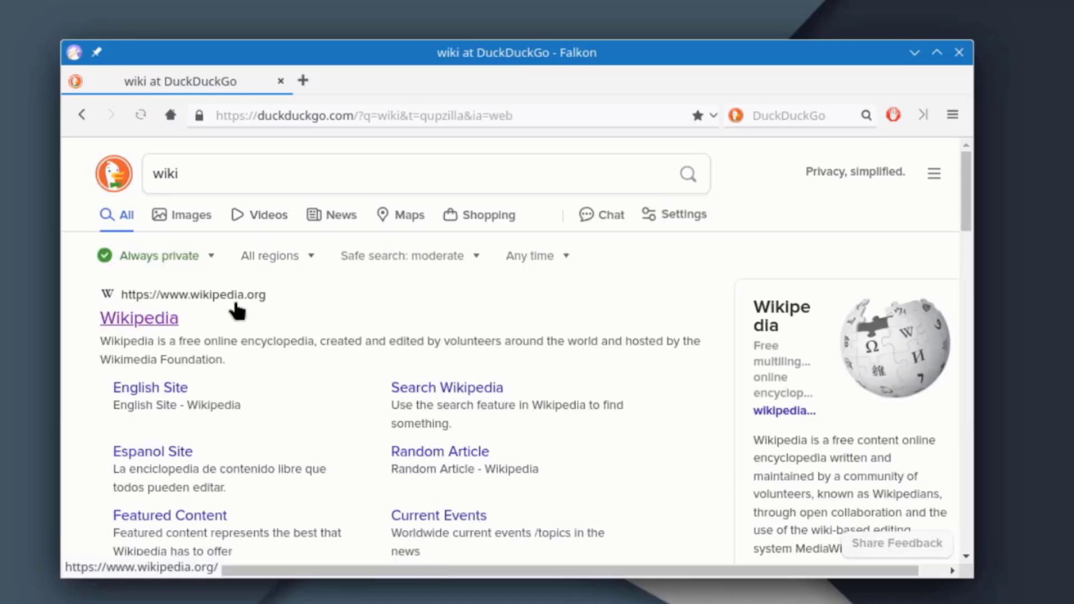
left_click(158, 317)
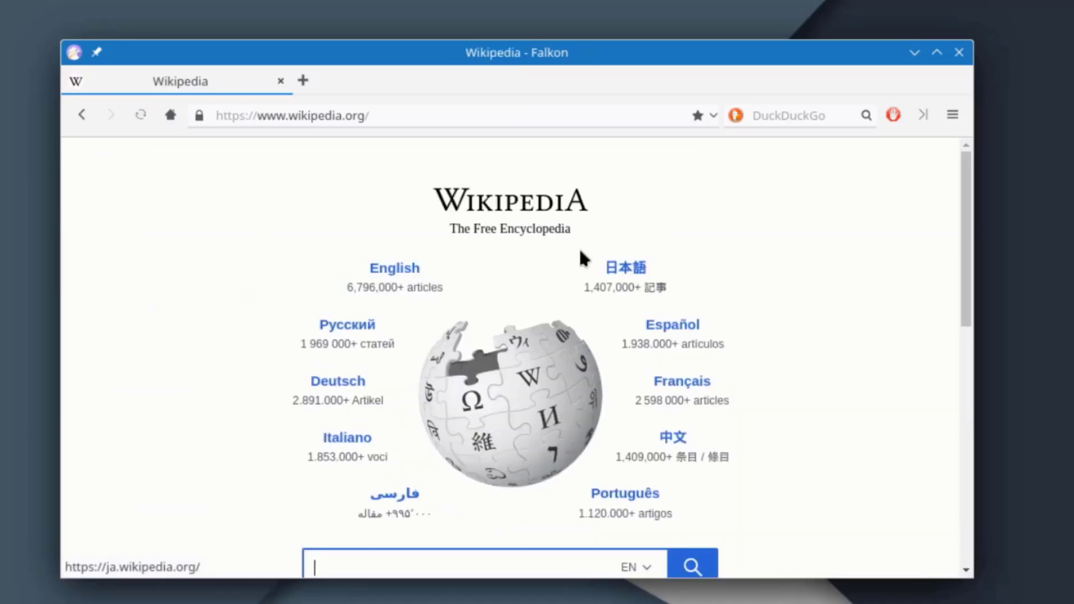
scroll(831, 335, "down", 10)
scroll(839, 341, "up", 10)
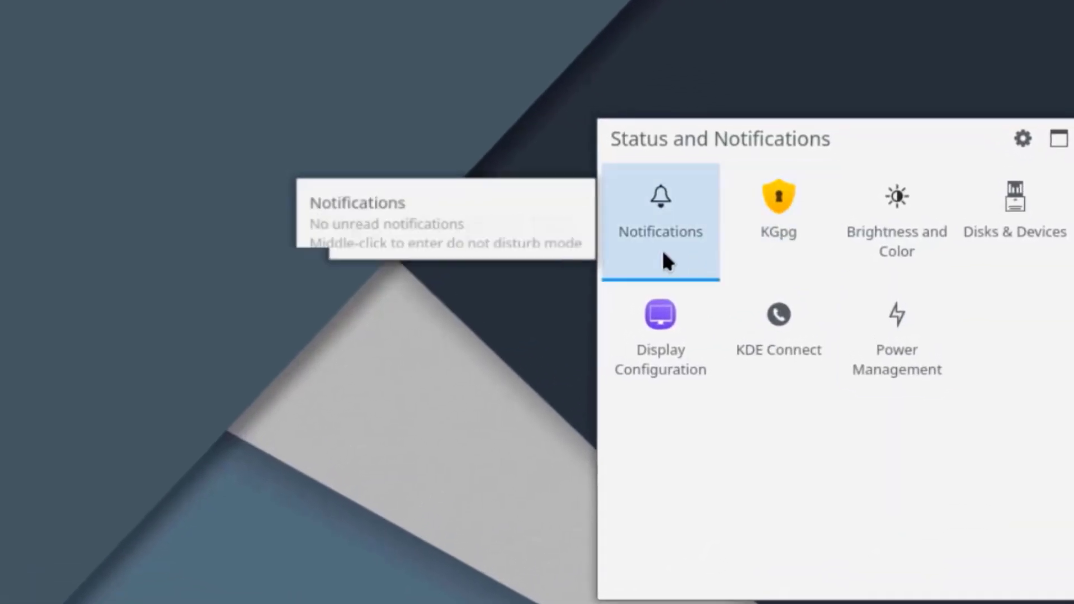
Check Power Management in the system tray, then show the clock's calendar in Months view.
left_click(893, 320)
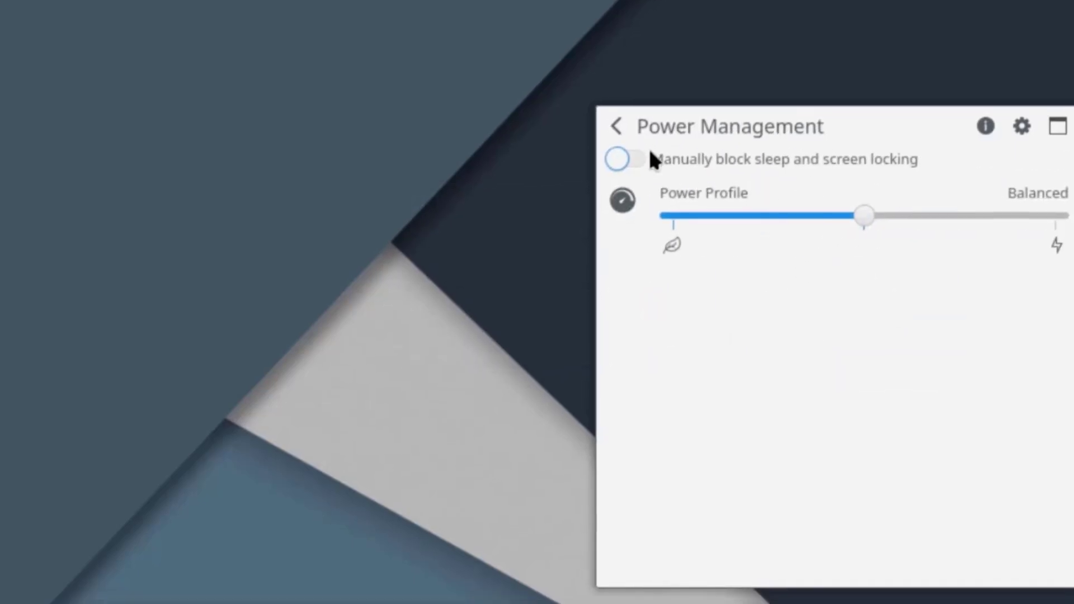
left_click(1012, 562)
left_click(1011, 560)
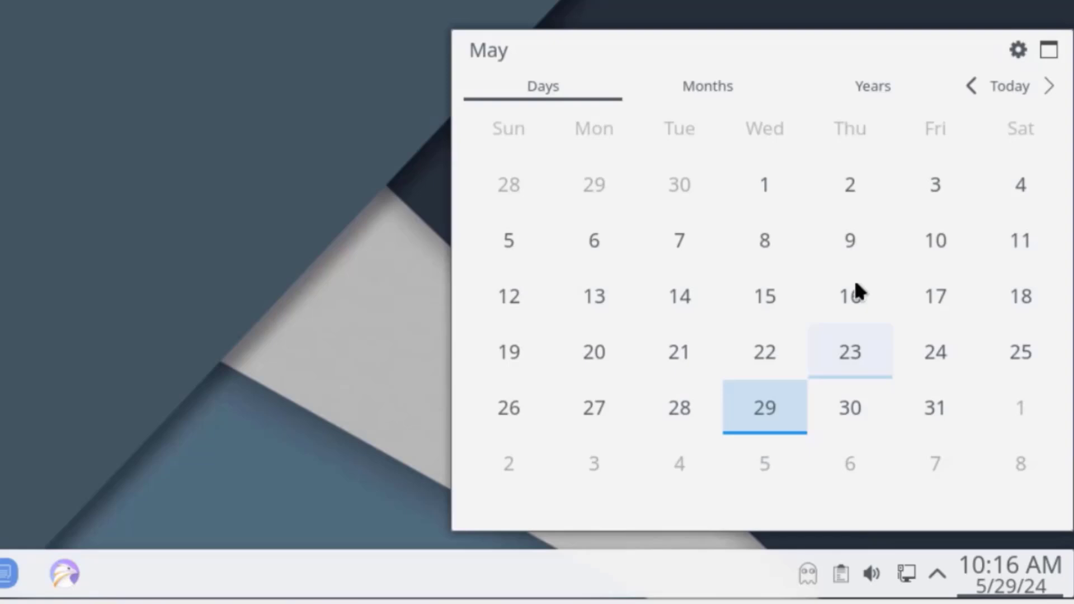
left_click(719, 94)
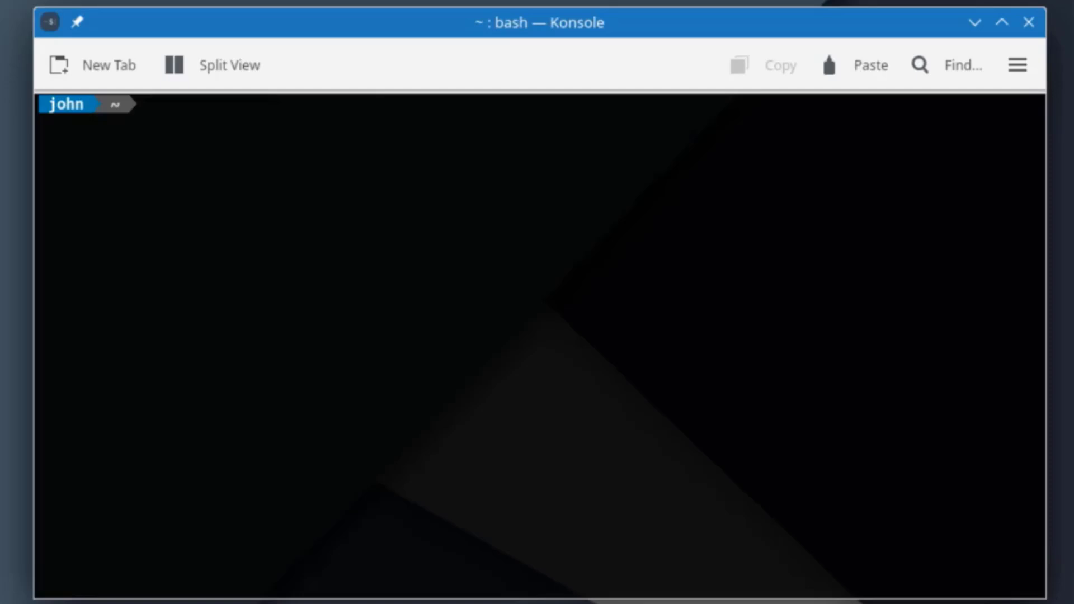
Run a full system upgrade with sudo pacman, authorizing with the password.
type("sudo ")
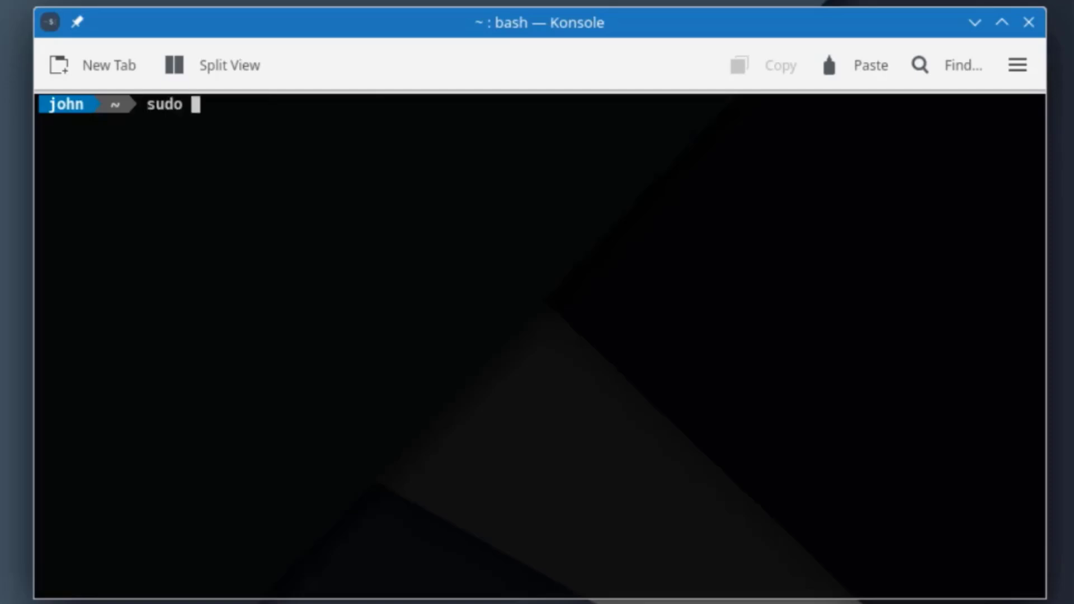
type("pacman -Syu")
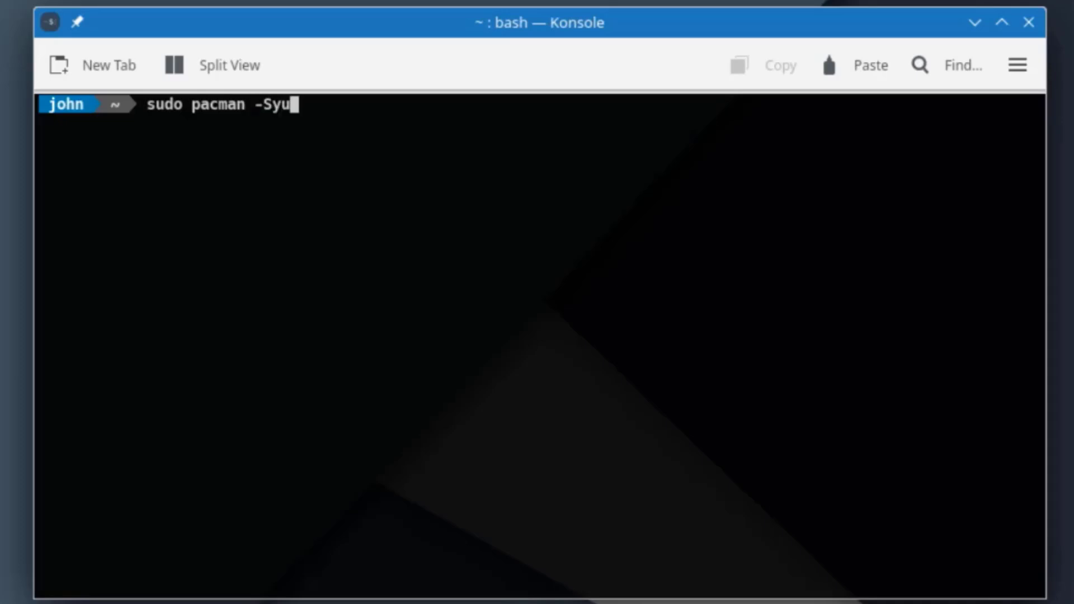
key("Return")
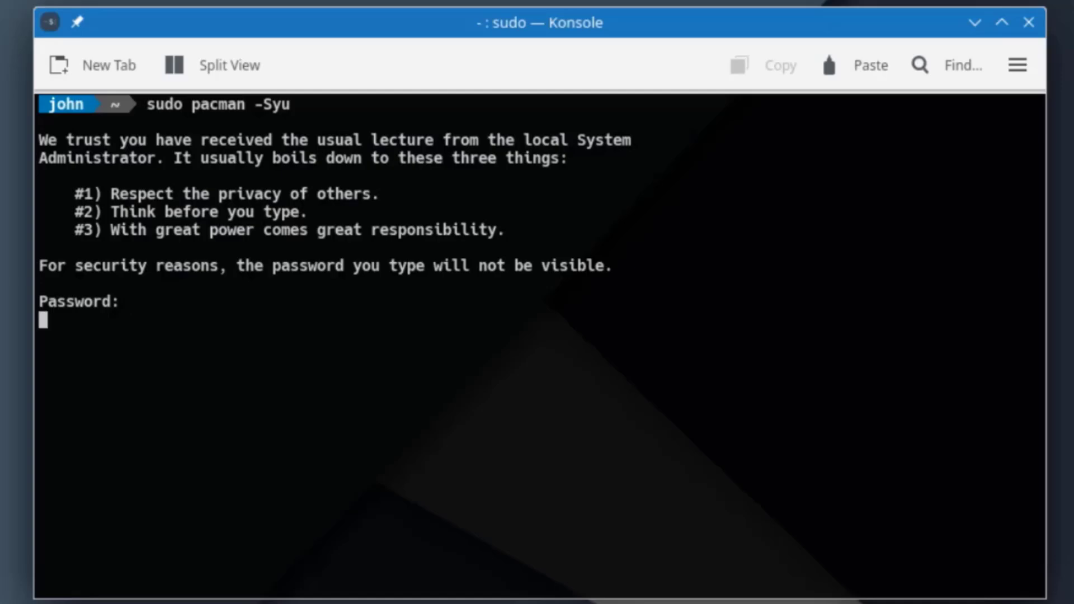
key("Return")
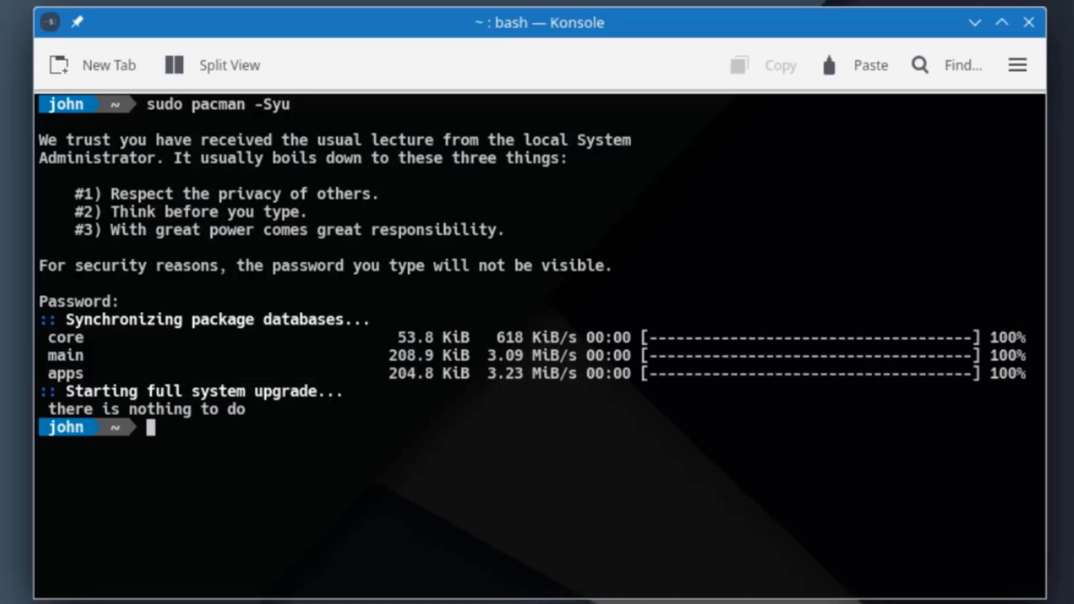
Install GIMP with 'sudo pacman -S gimp' and confirm its dependencies.
type("sudo pac")
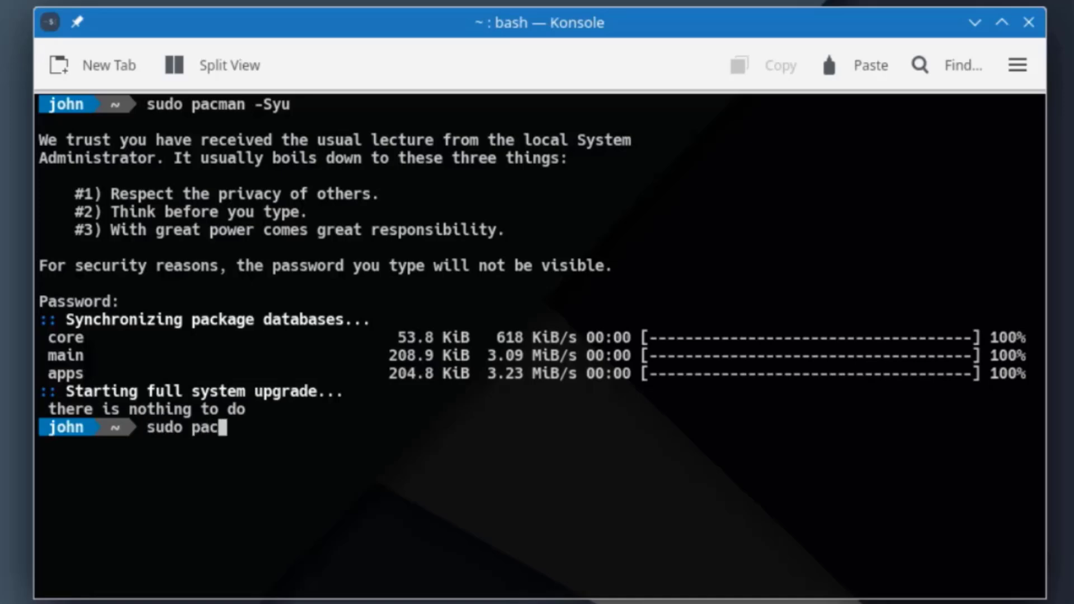
type("man -S gim")
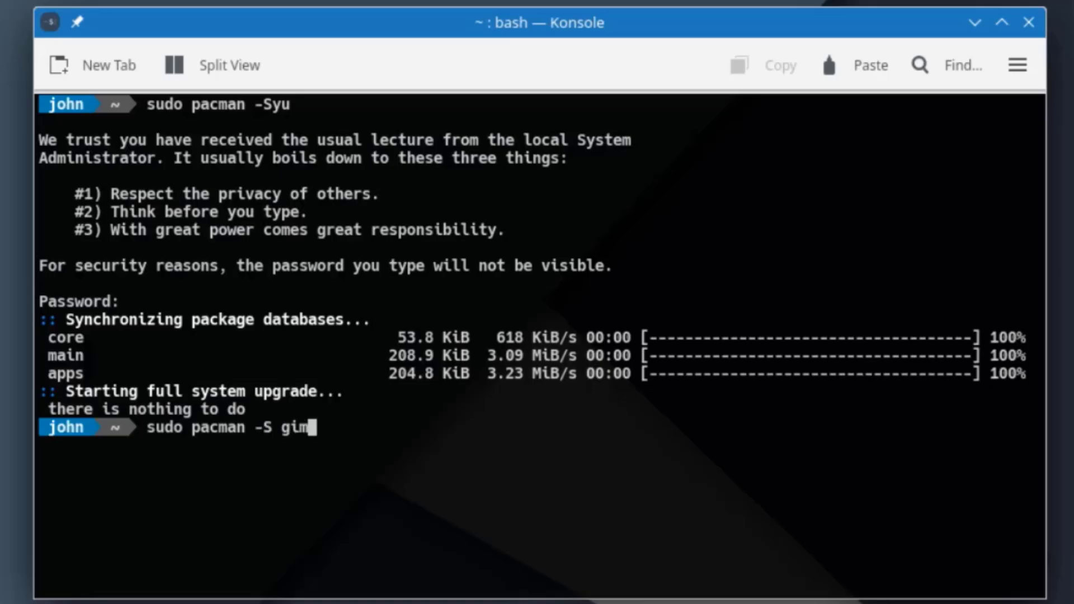
type("p")
key("Return")
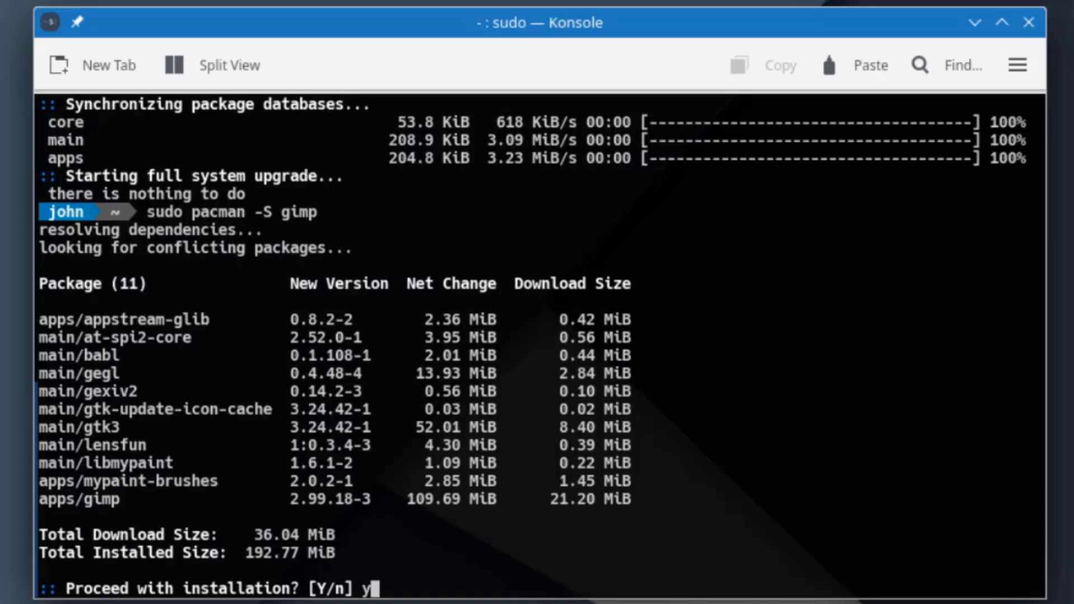
key("Return")
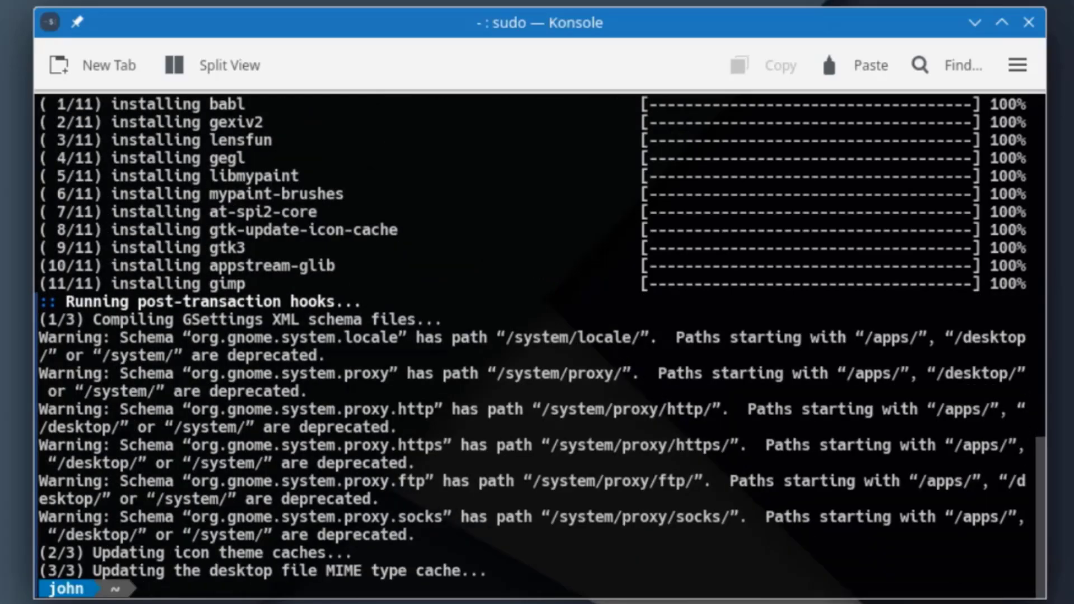
Close Konsole and launch GNU Image Manipulation Program from a 'gimp' launcher search.
left_click(1030, 24)
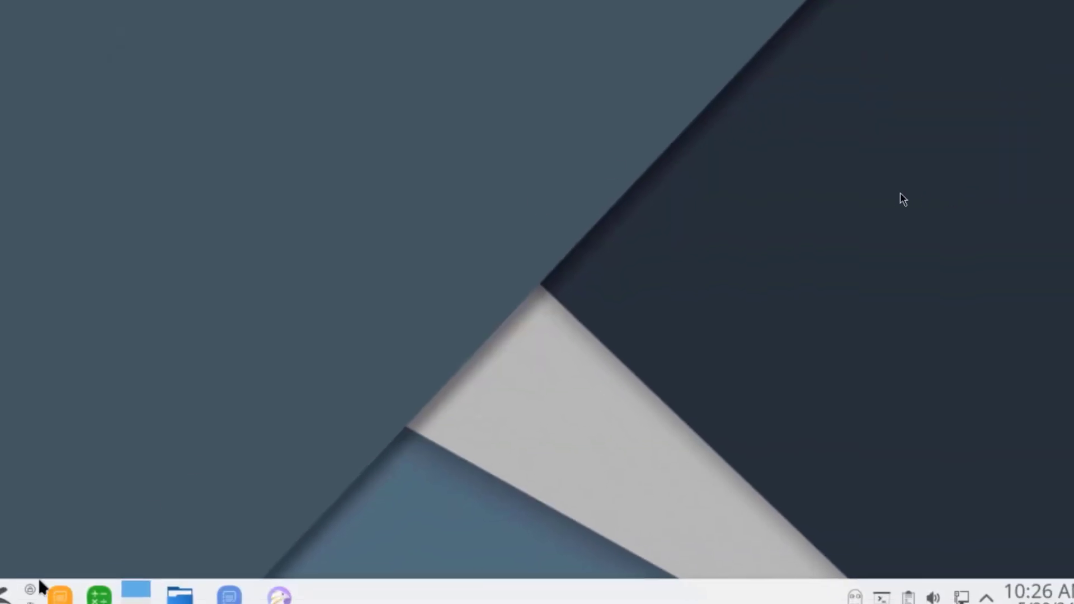
left_click(8, 596)
type("gimp")
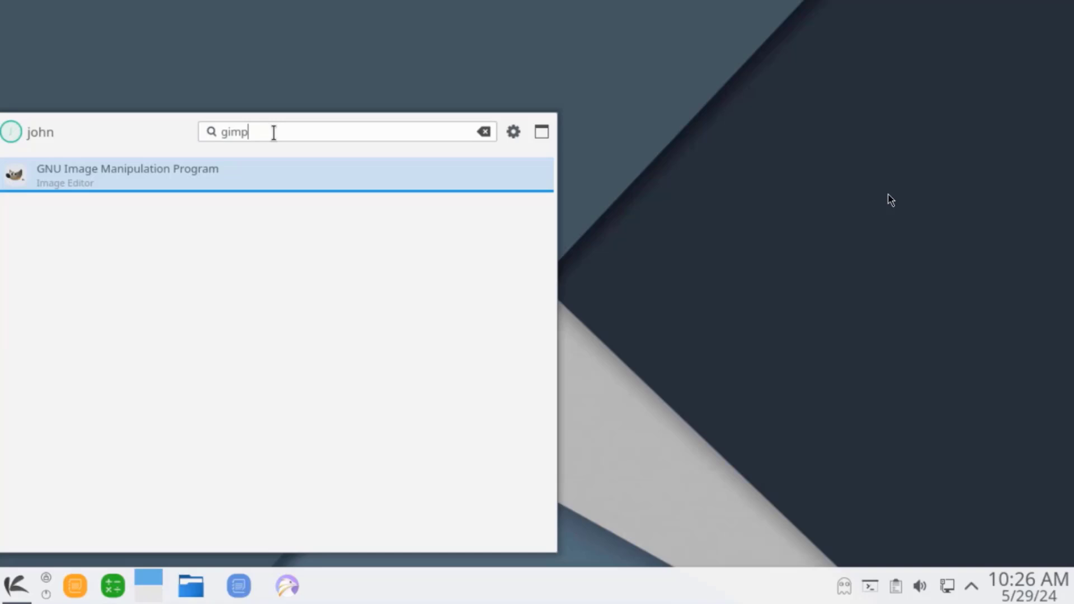
left_click(254, 184)
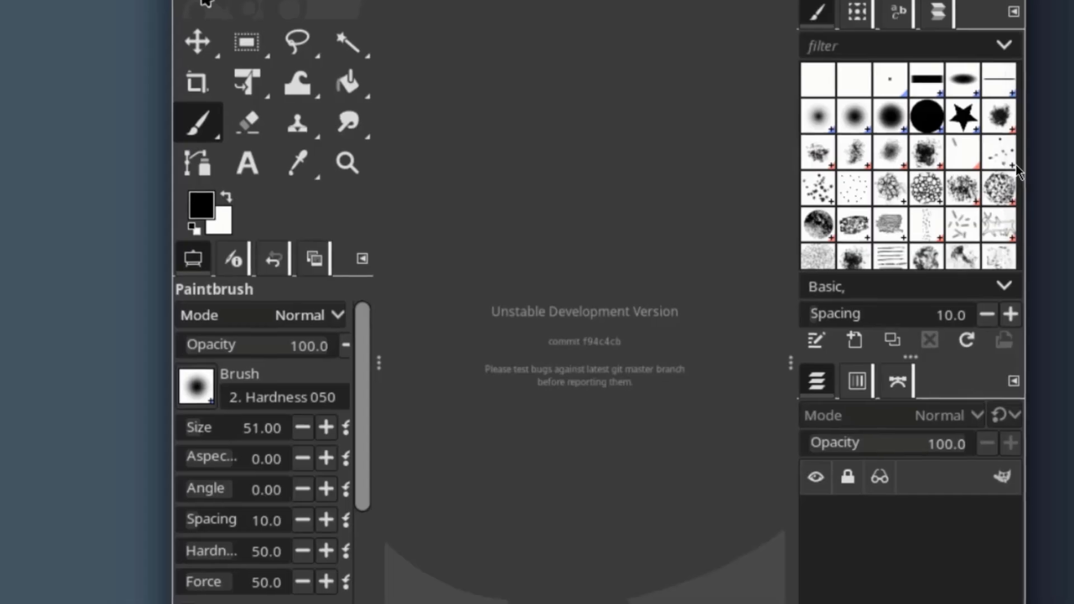
Browse GIMP's menu bar from File onward through to the Tools menu.
key("alt+f")
key("Right")
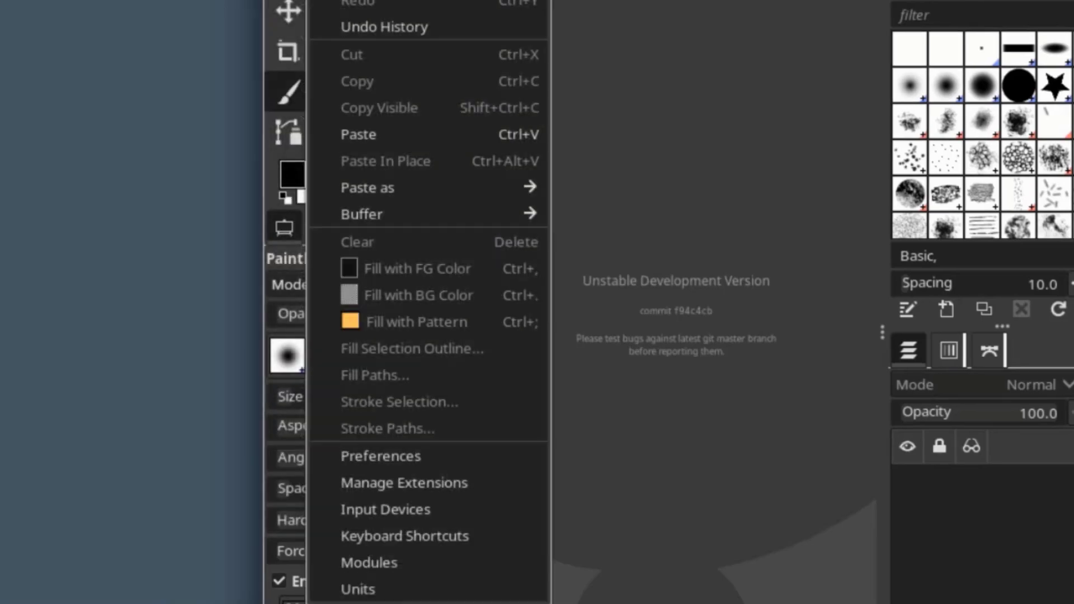
key("Right")
key("Right")
key("Right")
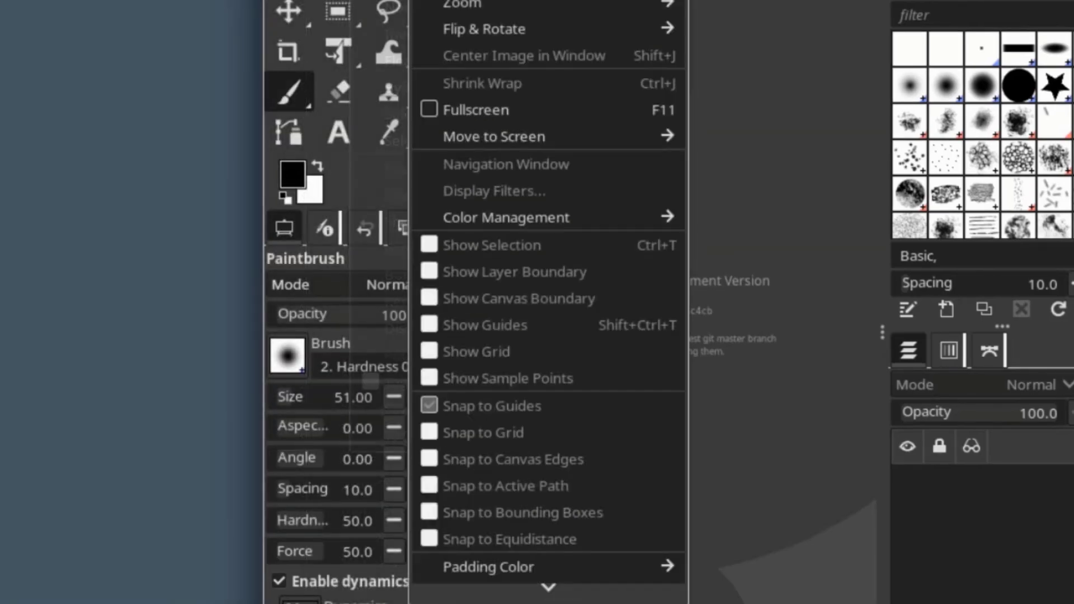
key("Right")
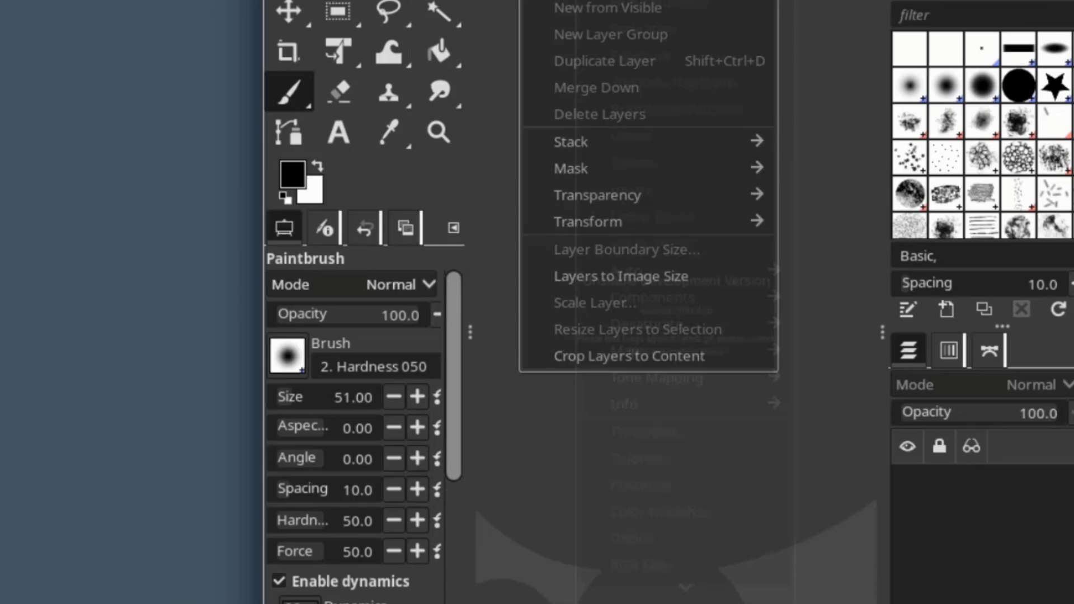
key("Right")
key("Escape")
key("Right")
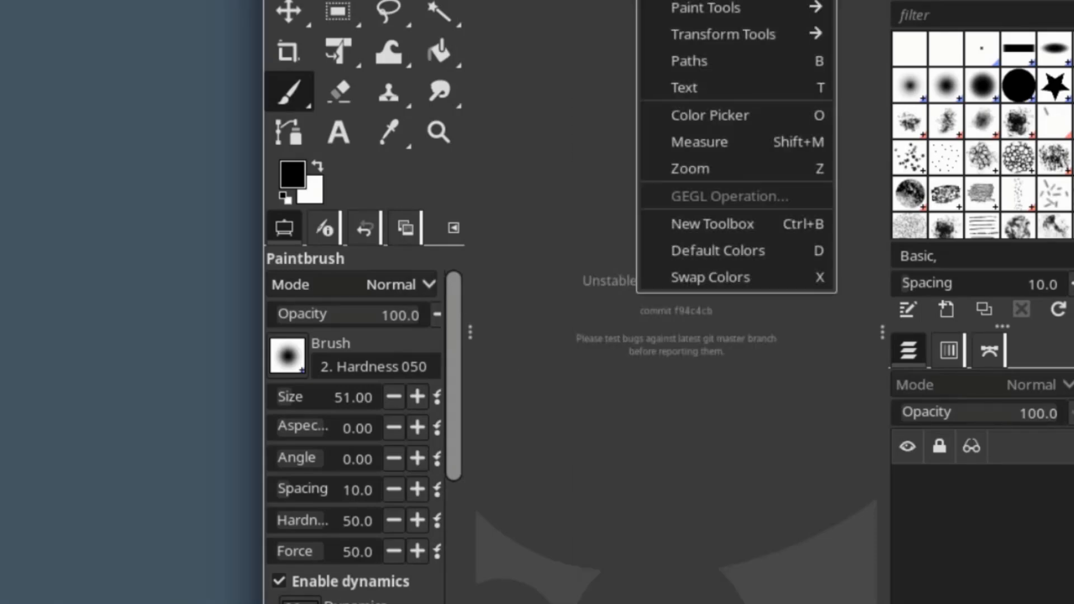
key("Right")
key("Right")
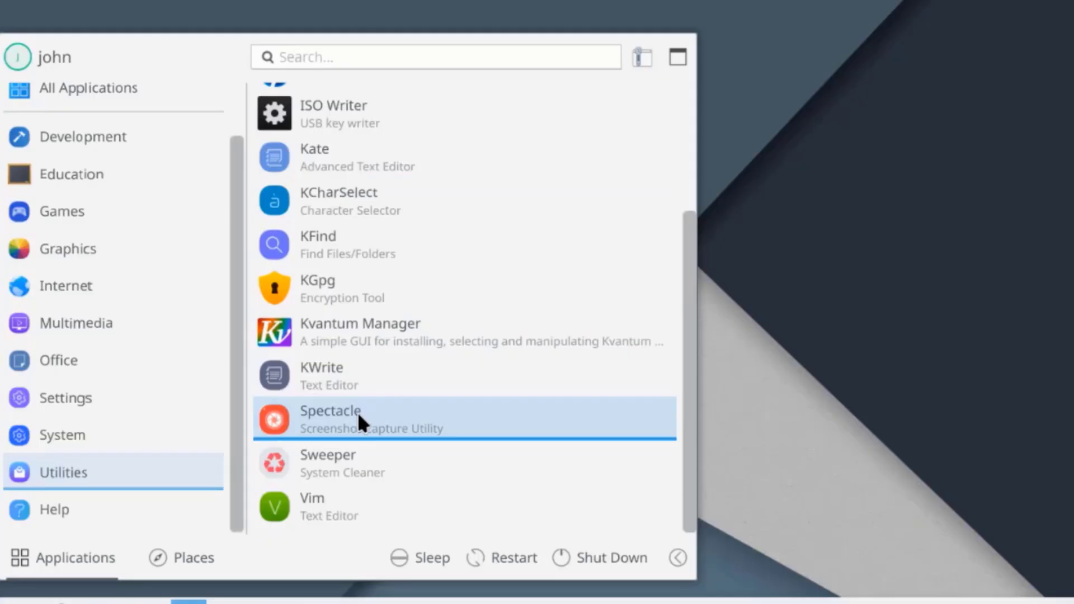
Launch Spectacle, glance at the Recording options, and open the screenshot for annotation.
left_click(404, 417)
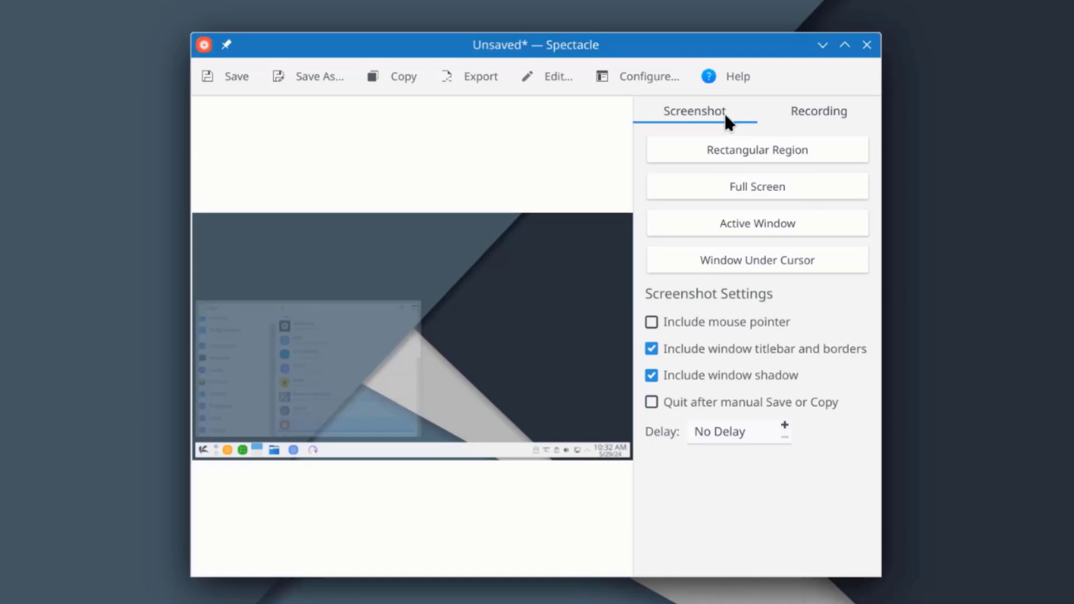
left_click(816, 120)
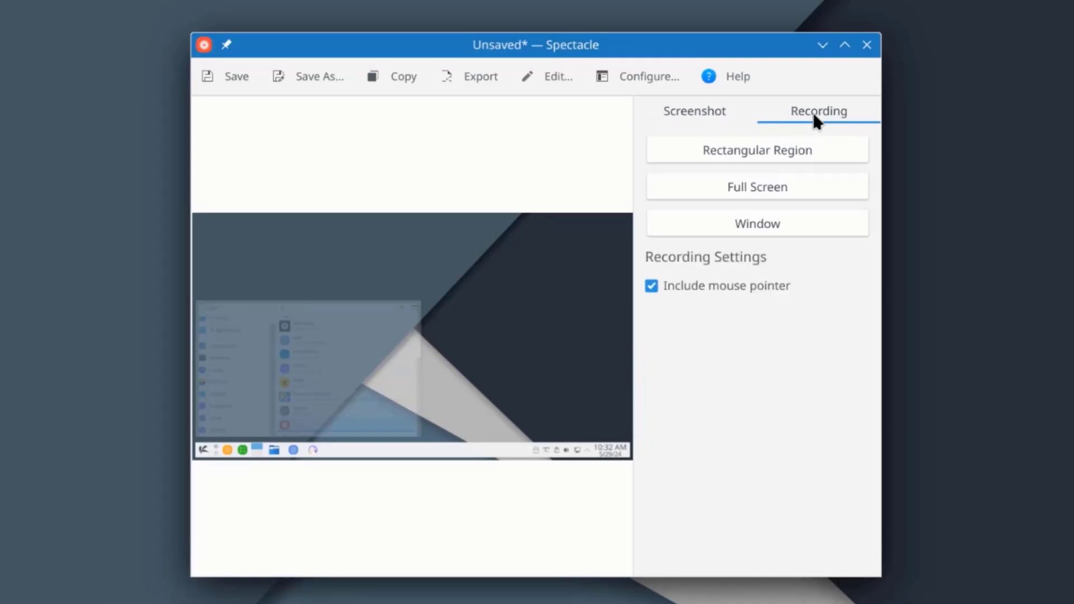
left_click(694, 111)
left_click(572, 78)
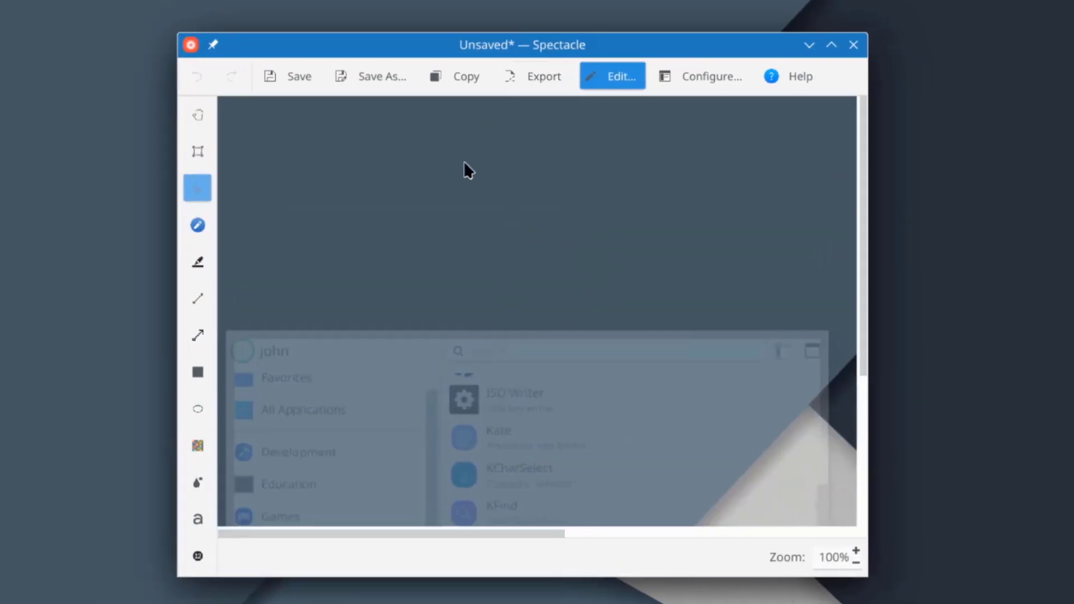
Draw a yellow highlighter stroke, a red arrow and a black ellipse on the screenshot.
left_click(210, 261)
left_click(287, 189)
mouse_move(316, 193)
left_mouse_down()
mouse_move(570, 242)
mouse_move(688, 321)
mouse_move(712, 317)
left_mouse_up()
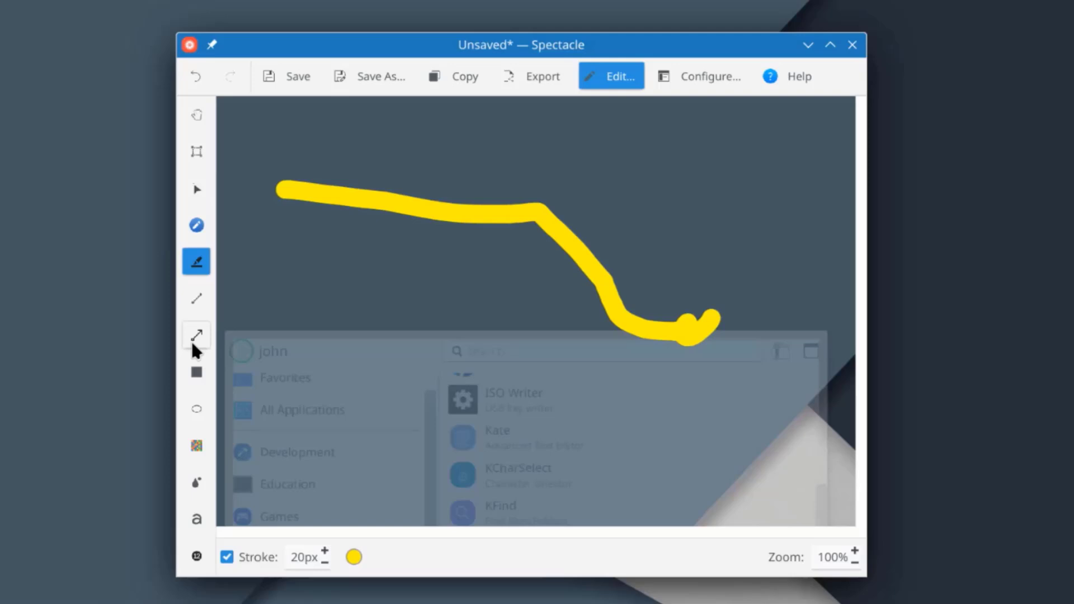
left_click(193, 338)
mouse_move(244, 323)
left_mouse_down()
mouse_move(431, 267)
mouse_move(505, 218)
mouse_move(629, 192)
left_mouse_up()
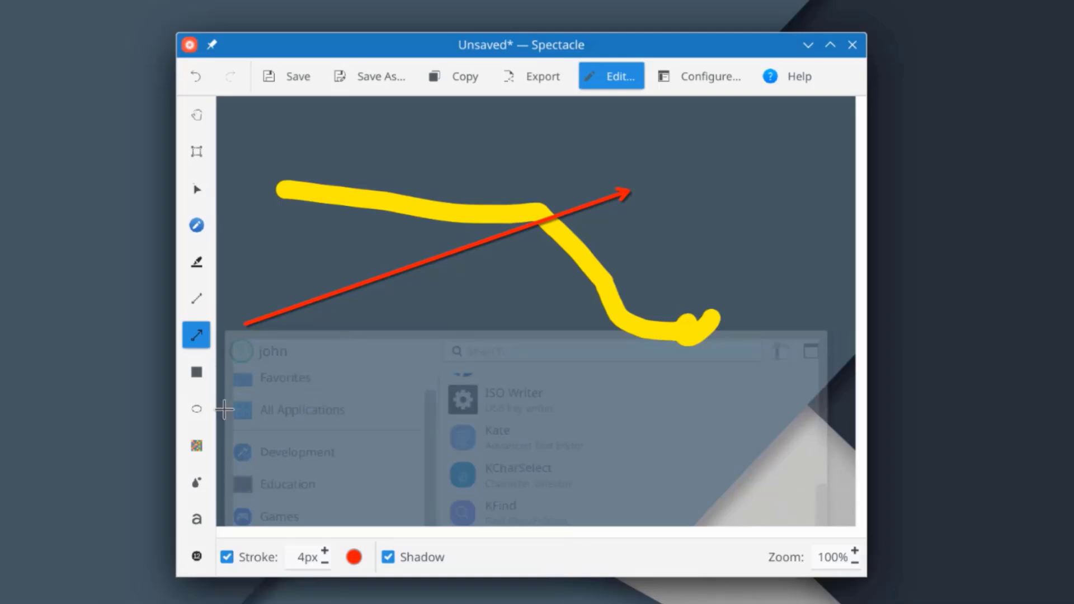
left_click(203, 413)
left_click_drag(420, 228, 654, 438)
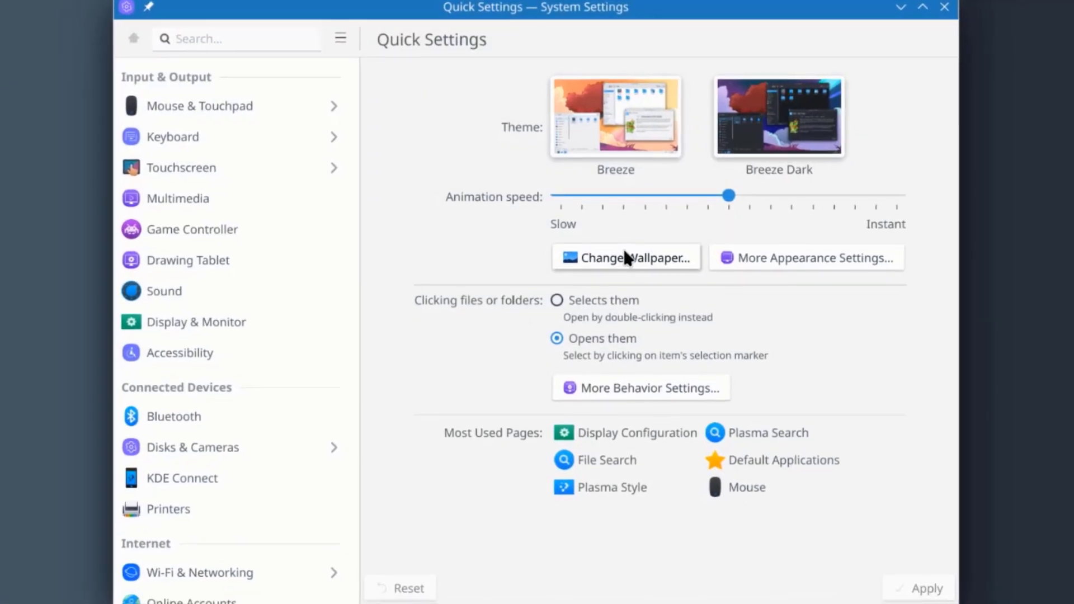
Apply the Autumn 5.5 wallpaper and move the settings window aside to view it.
left_click(625, 254)
scroll(762, 465, "down", 3)
scroll(763, 467, "down", 1)
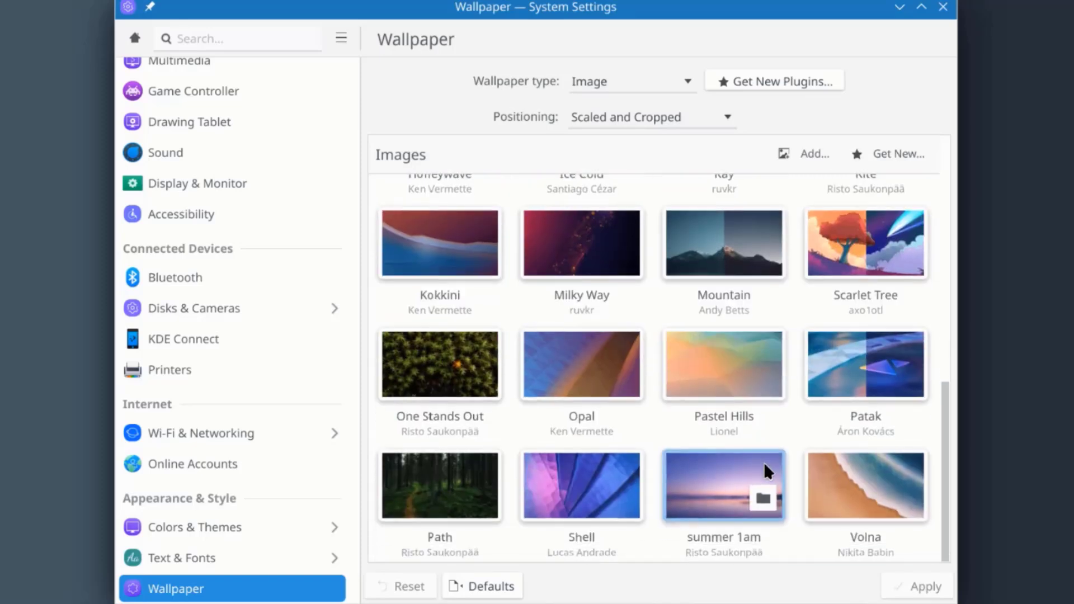
scroll(781, 478, "up", 1)
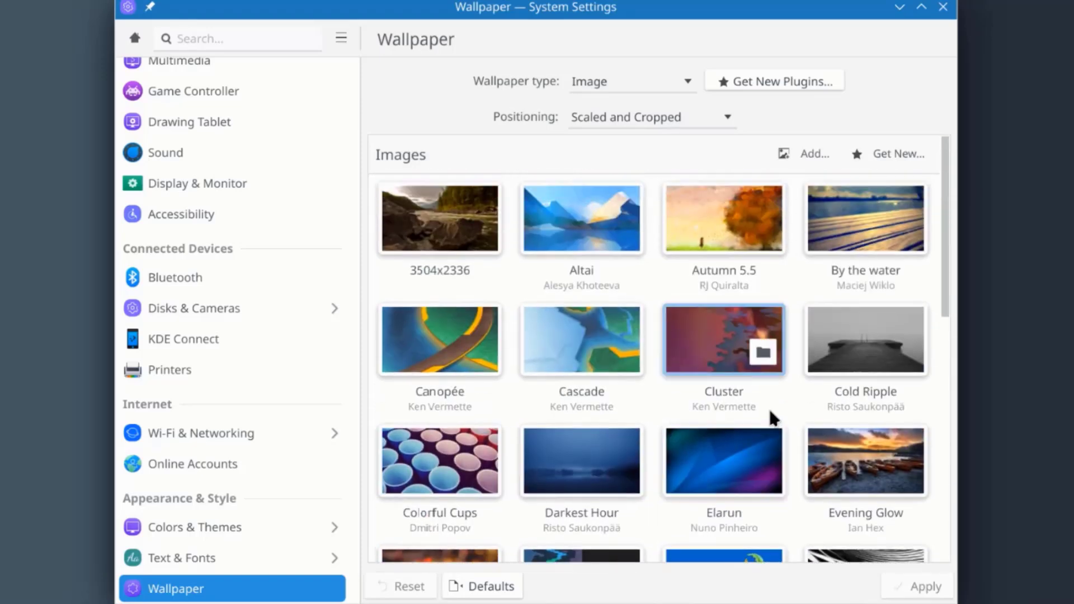
left_click(697, 215)
left_click(925, 586)
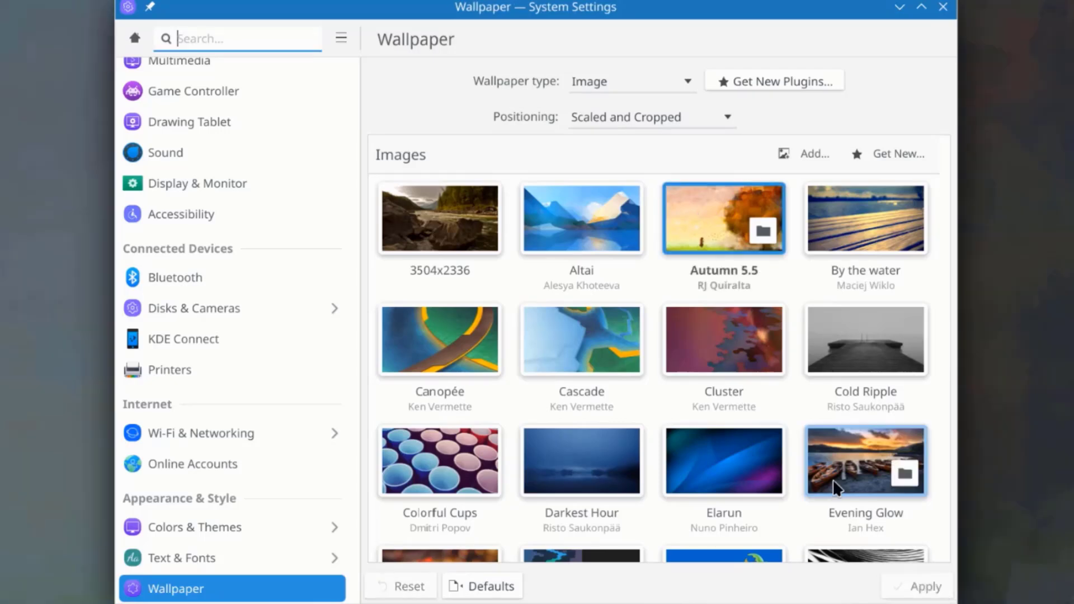
left_click_drag(598, 16, 668, 602)
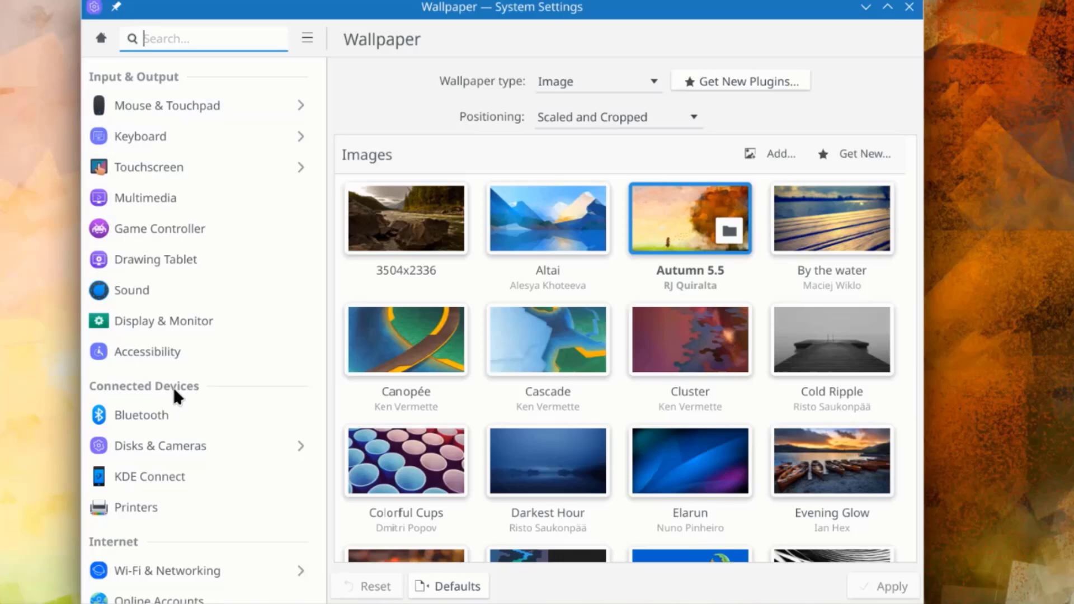
Scroll the System Settings sidebar down to the Window Management section.
scroll(189, 391, "down", 5)
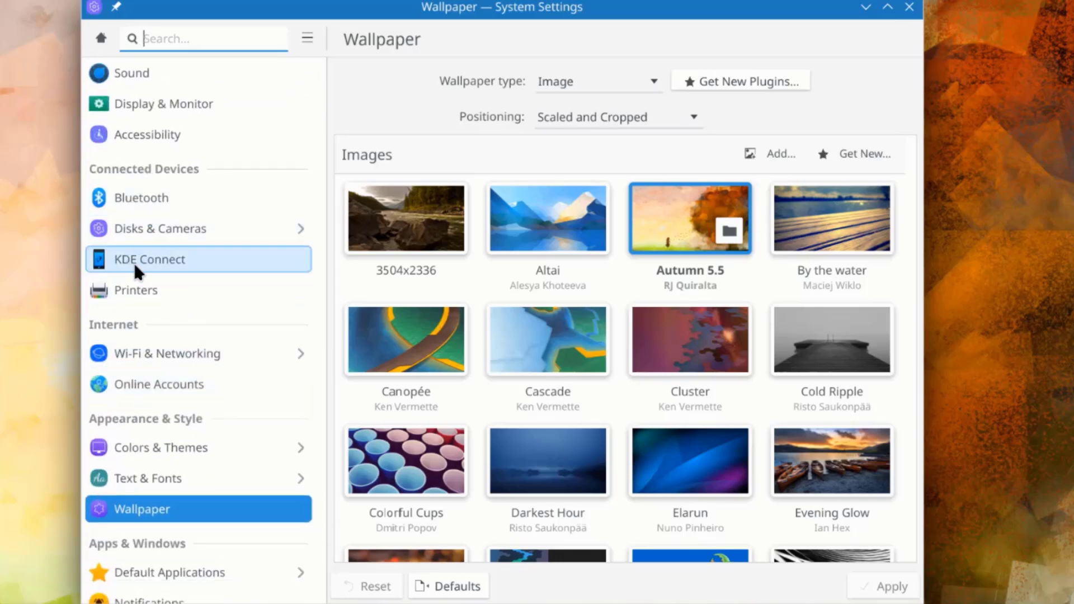
scroll(182, 335, "down", 4)
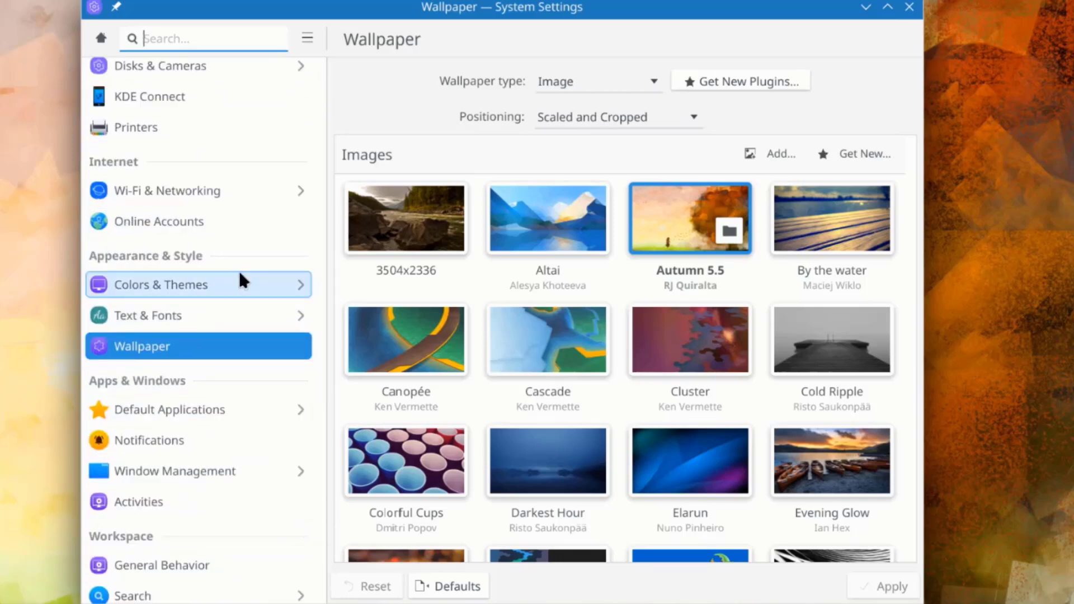
scroll(164, 209, "down", 4)
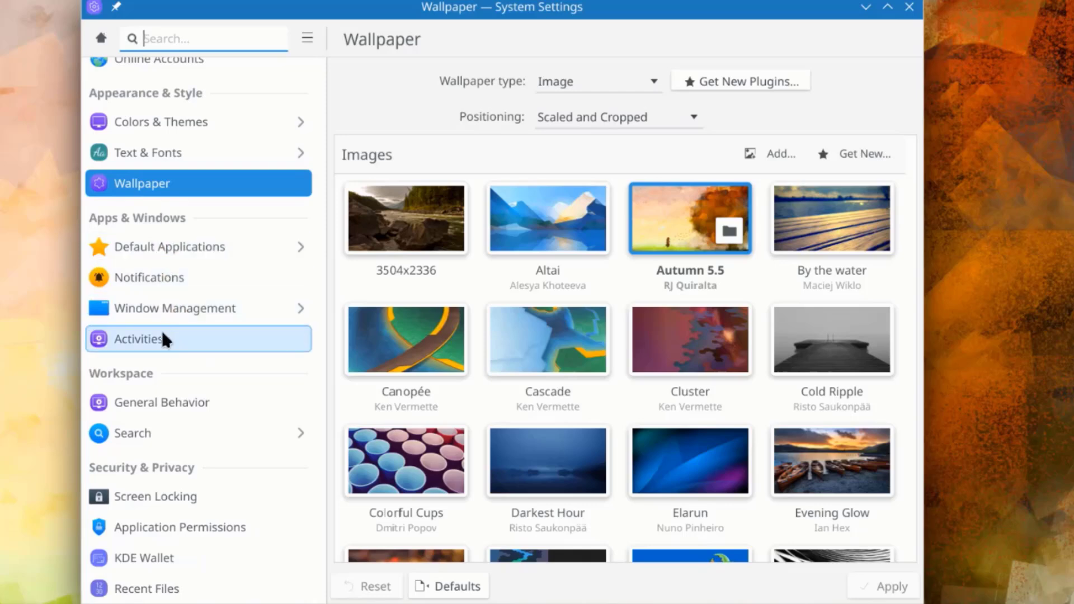
scroll(146, 252, "down", 3)
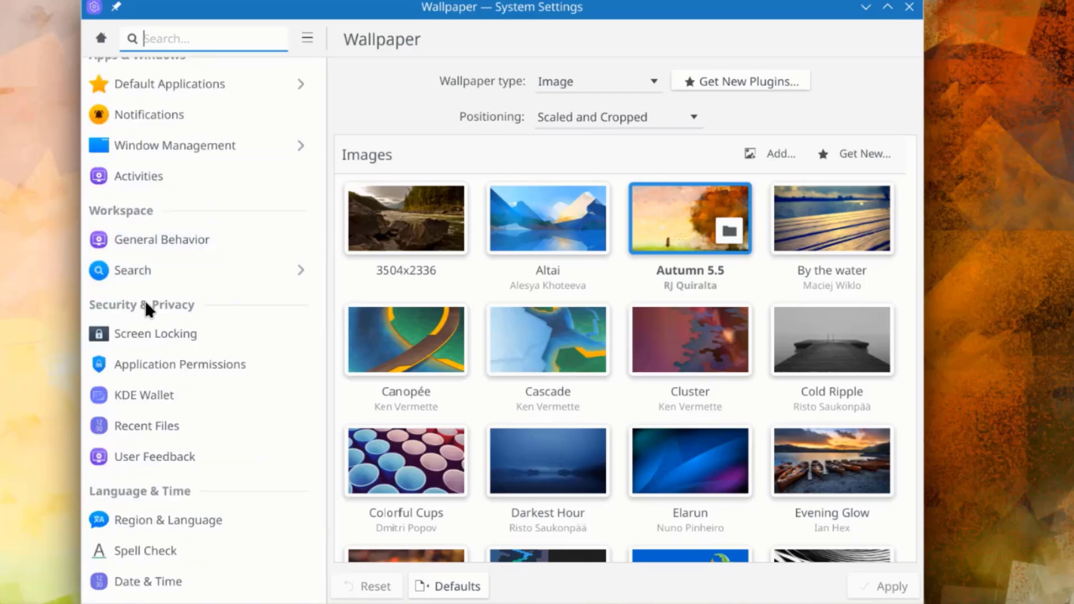
scroll(166, 320, "down", 3)
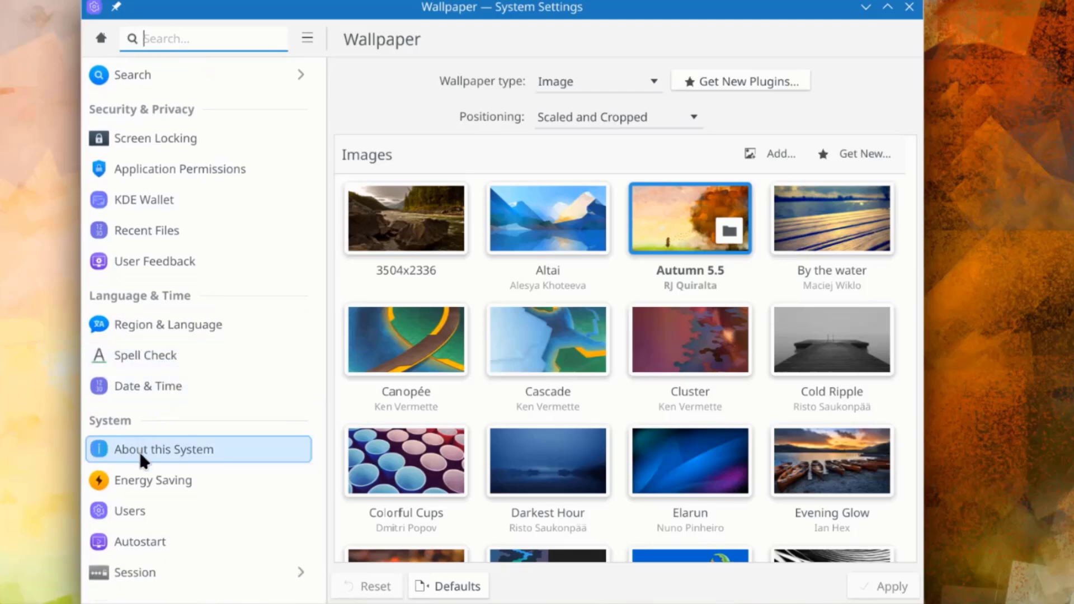
scroll(166, 174, "up", 4)
Under Window Management > Virtual Desktops, add three desktops, set 1 row, and apply.
left_click(166, 173)
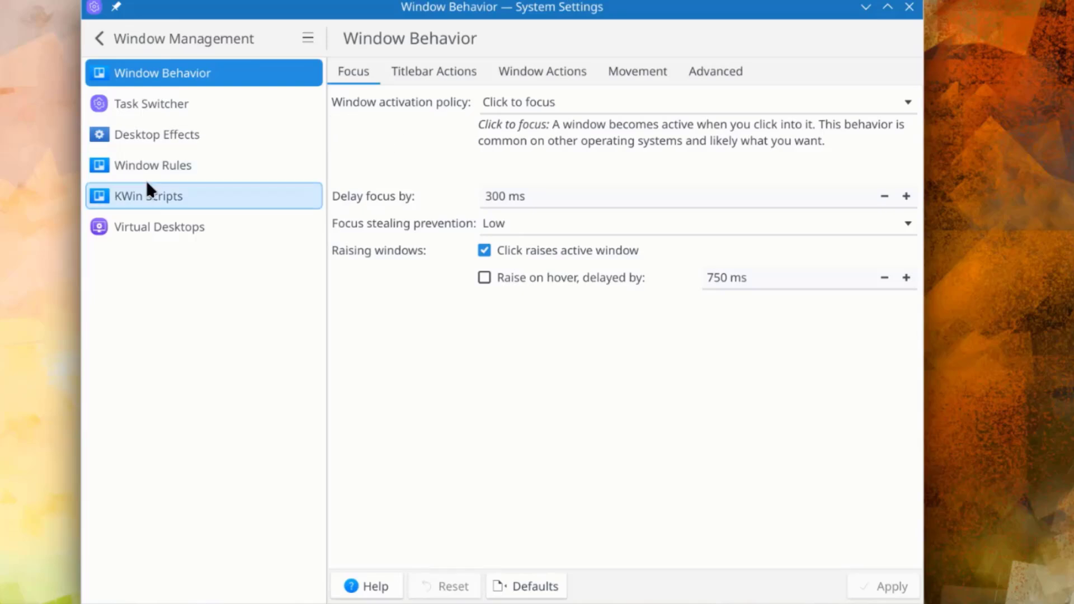
left_click(153, 229)
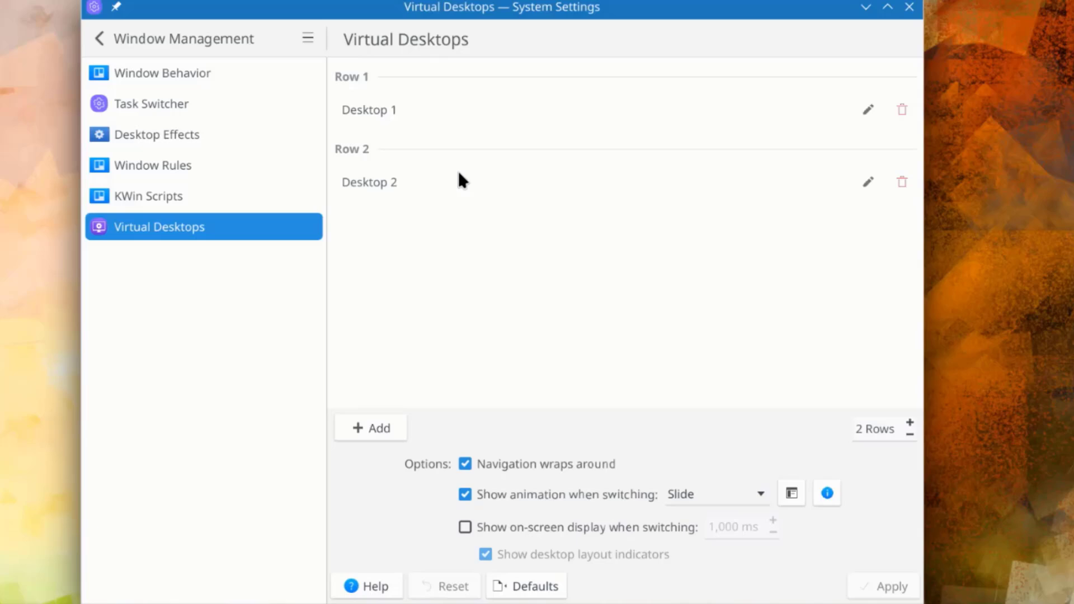
left_click(366, 428)
left_click(367, 428)
left_click(367, 427)
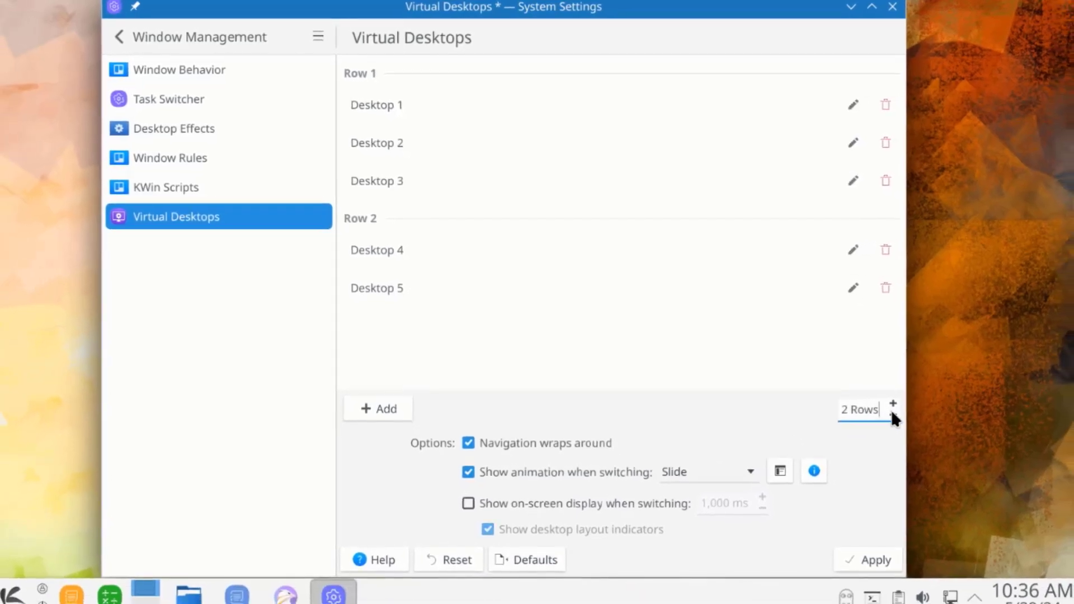
left_click(892, 415)
left_click(877, 561)
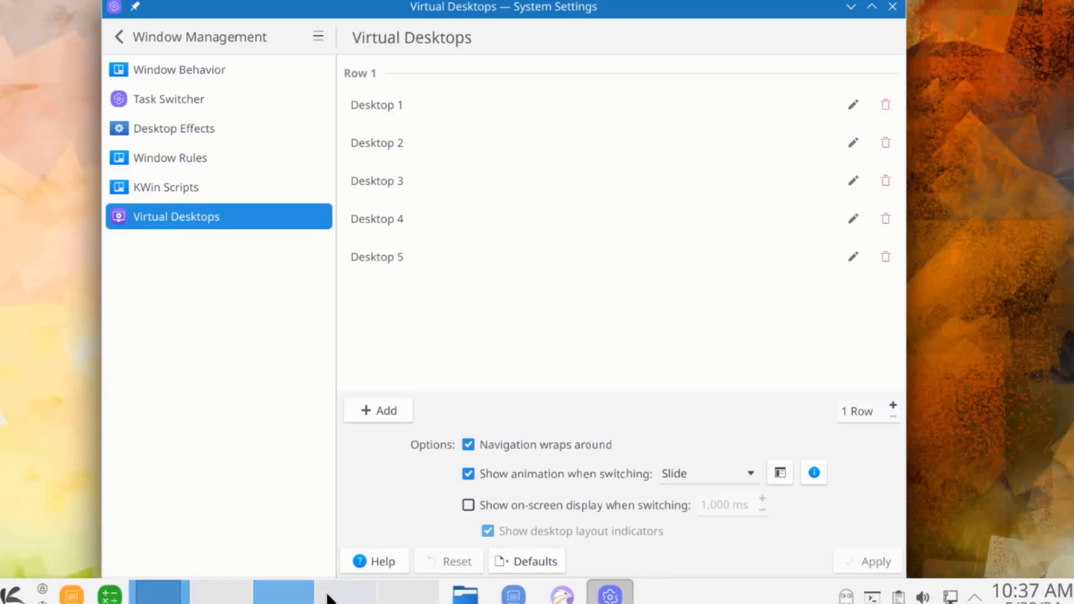
Tick the Cube effect in Desktop Effects and apply it.
left_click(166, 129)
scroll(521, 302, "down", 10)
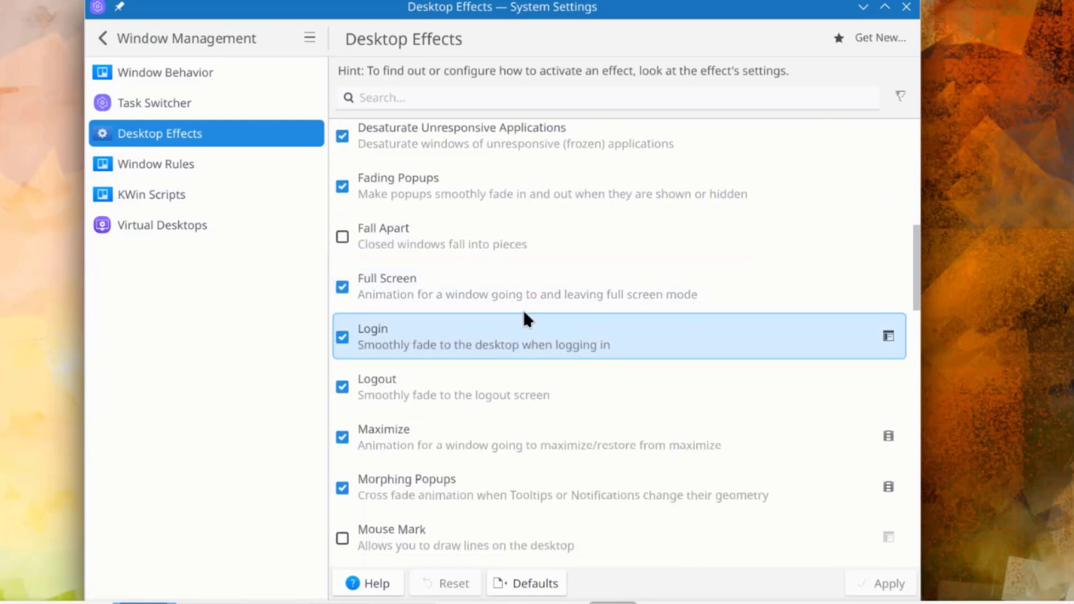
scroll(523, 319, "down", 10)
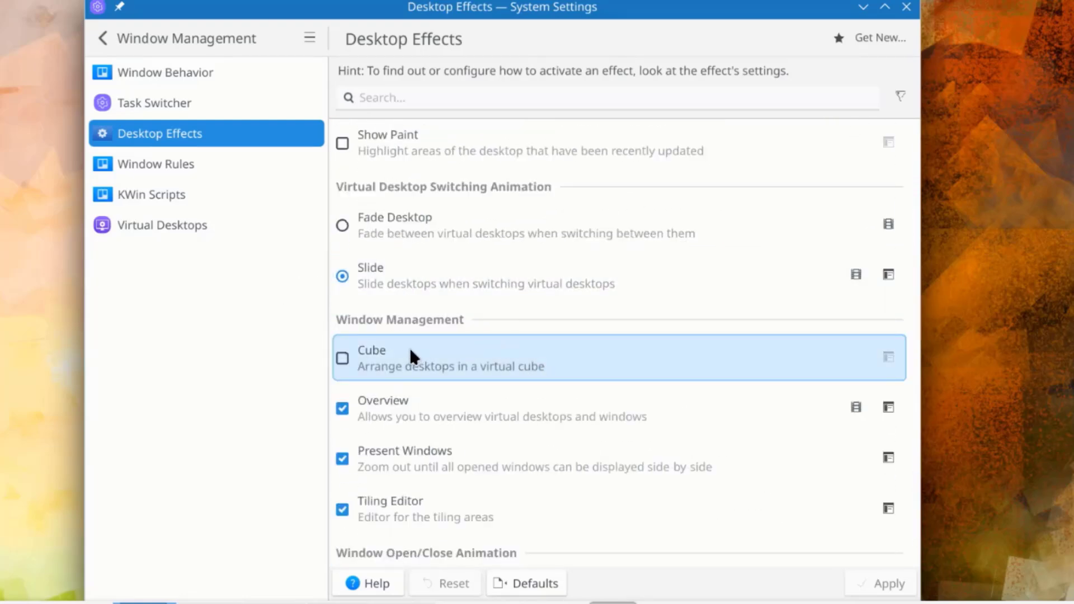
left_click(341, 359)
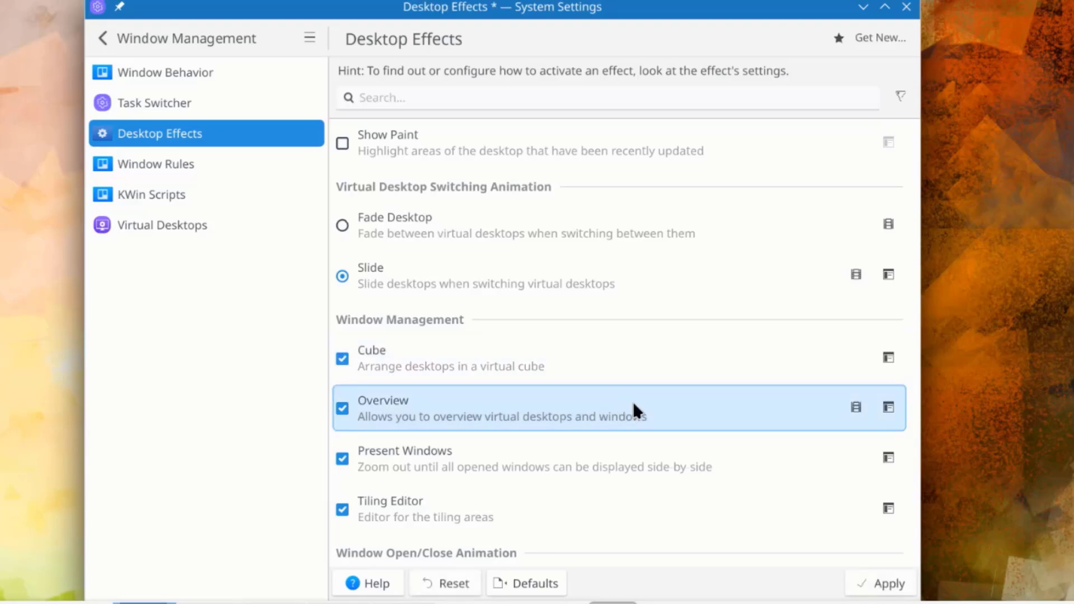
left_click(898, 587)
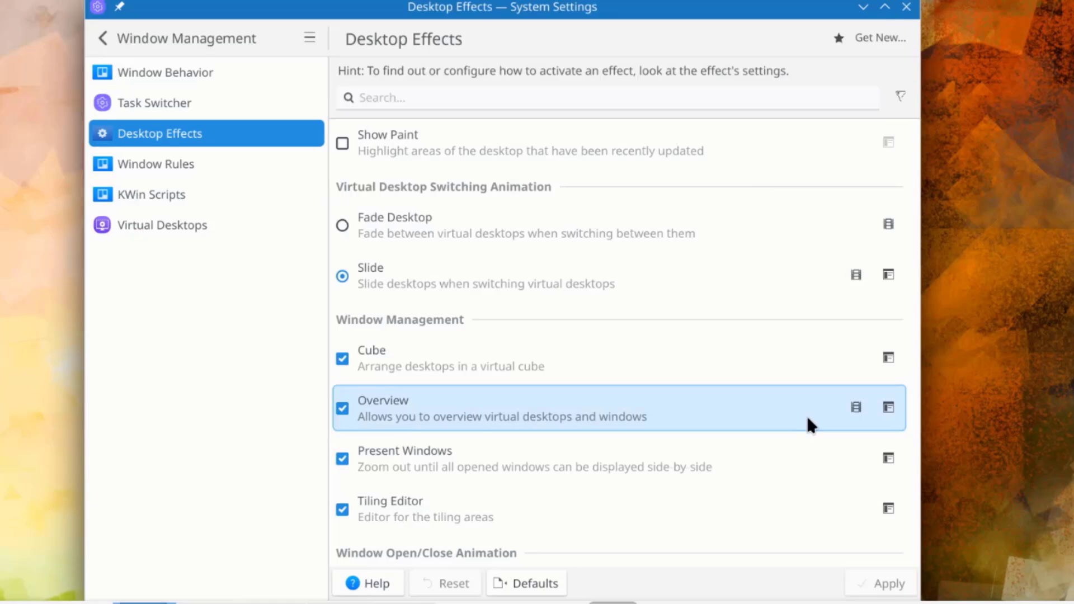
Bring up the desktop cube with Meta+C and rotate it to view from above.
key("super+c")
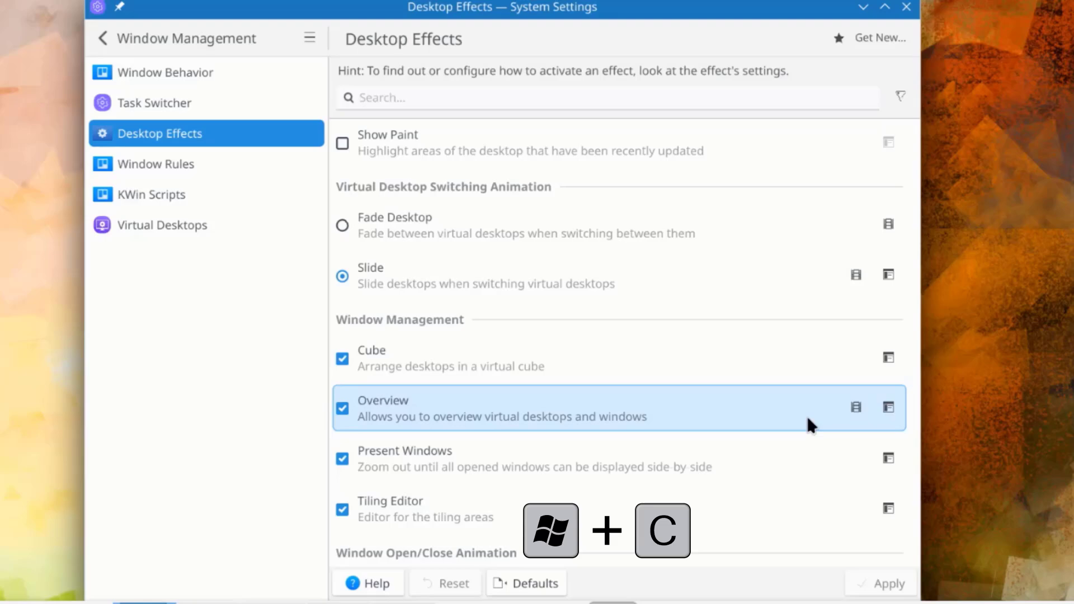
key("super+c")
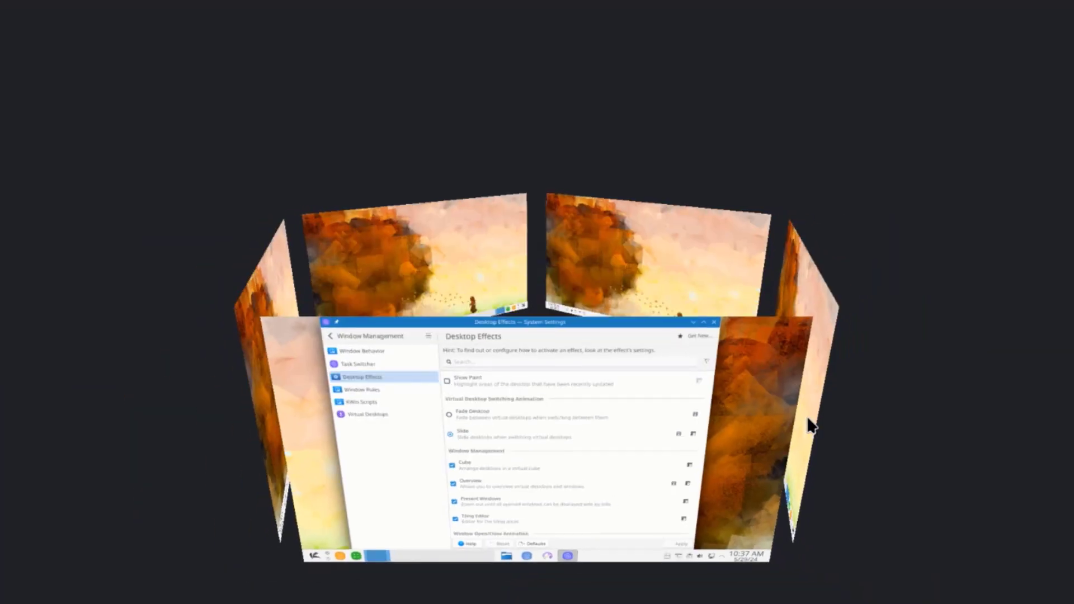
left_click_drag(633, 433, 622, 341)
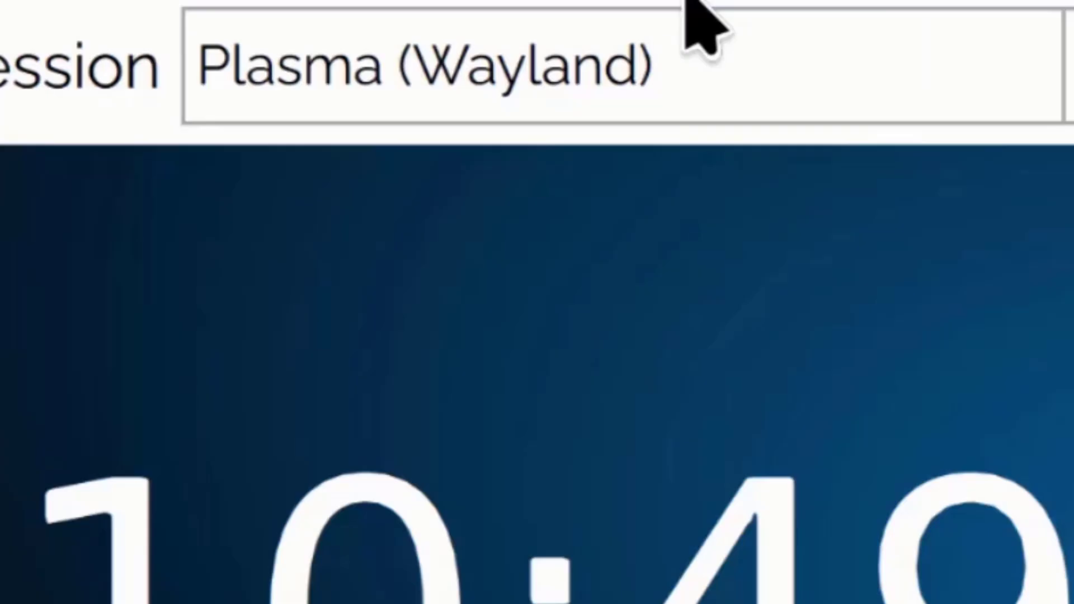
Open the SDDM Session dropdown listing Plasma (Wayland) and Plasma (X11).
left_click(823, 72)
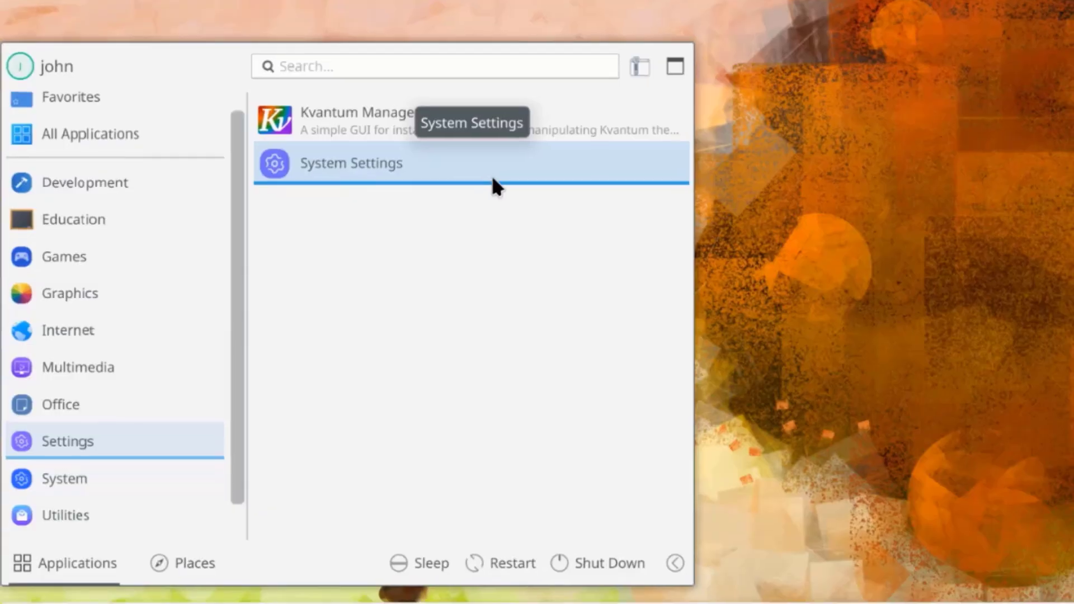
Choose maya under Colors & Themes > Login Screen (SDDM), apply, and enter the administrator password.
left_click(441, 162)
scroll(189, 391, "down", 5)
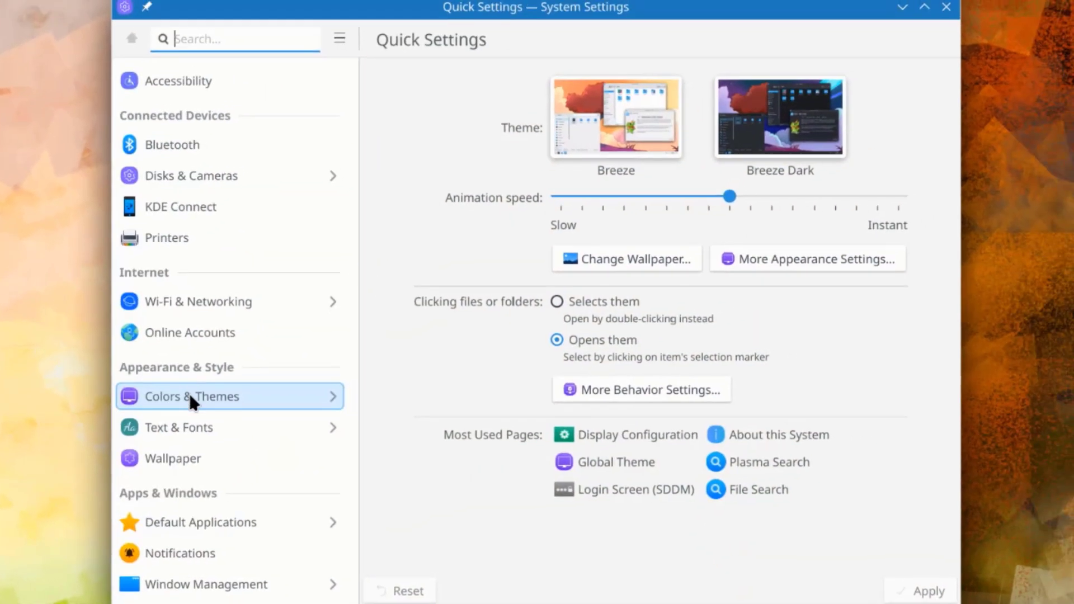
left_click(220, 392)
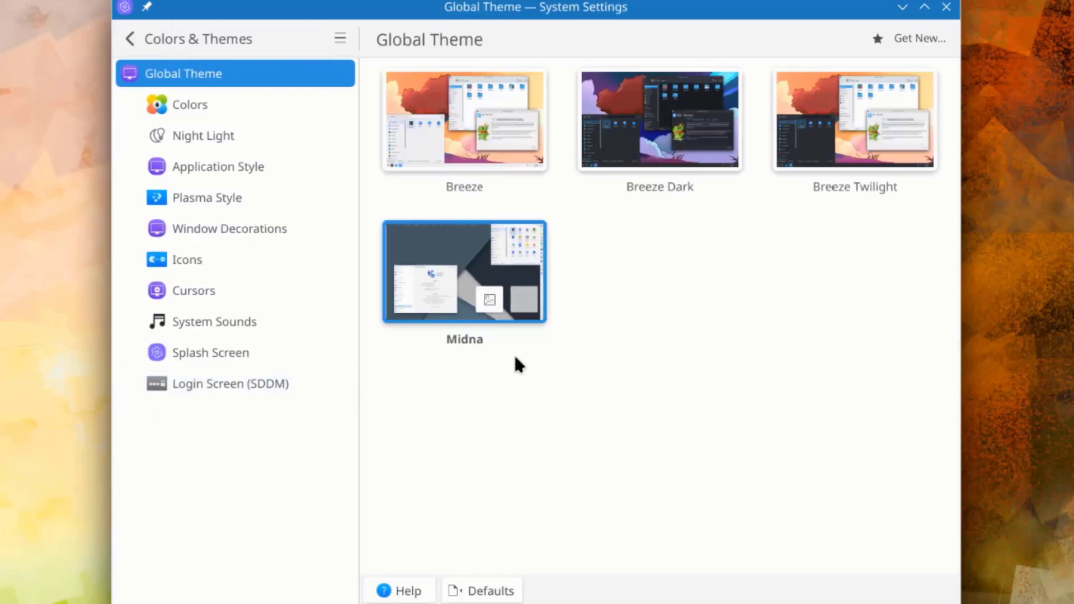
left_click(193, 383)
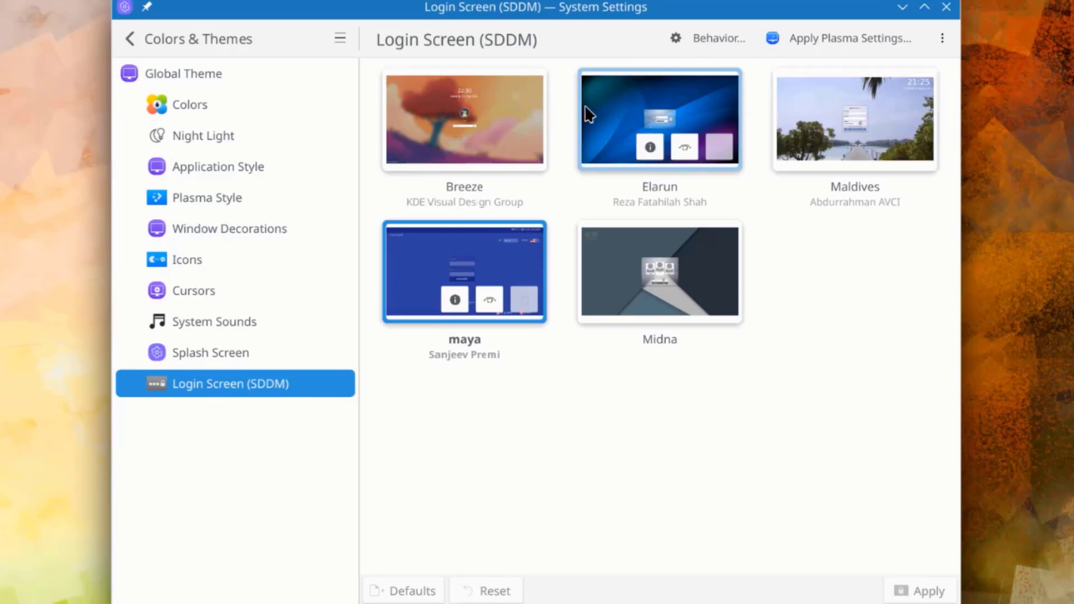
left_click(459, 266)
left_click(925, 589)
type("****")
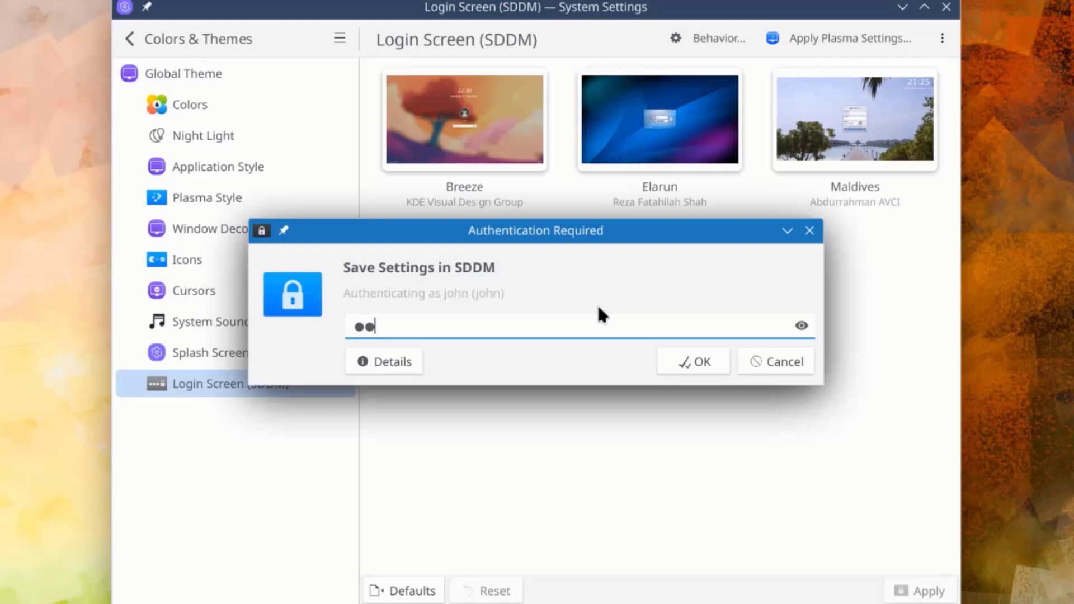
key("Return")
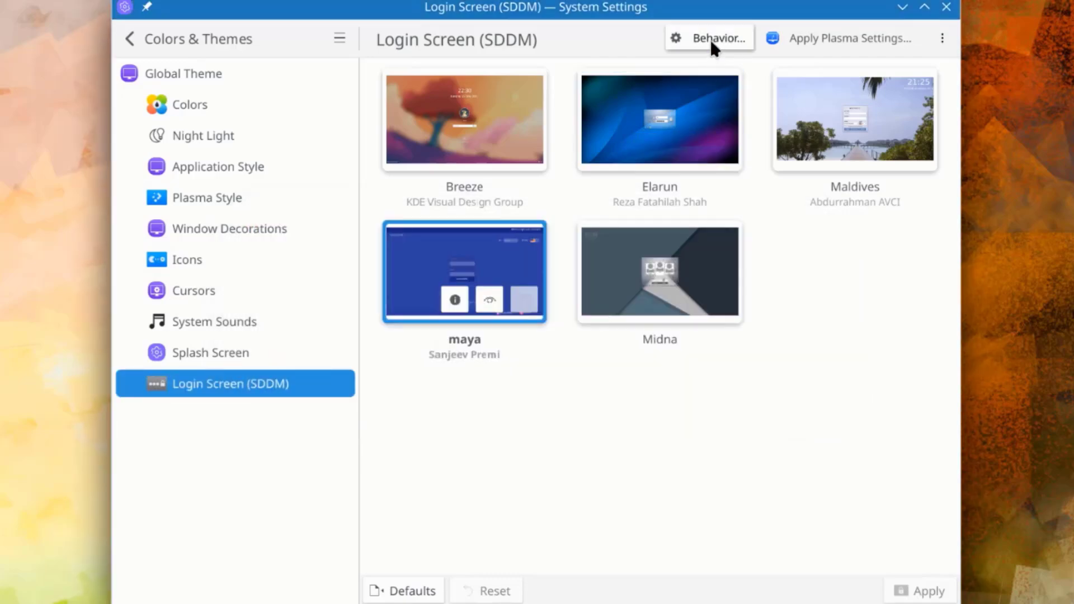
On the login screen Behavior page, enable automatic login with a Plasma (Wayland) session.
left_click(711, 42)
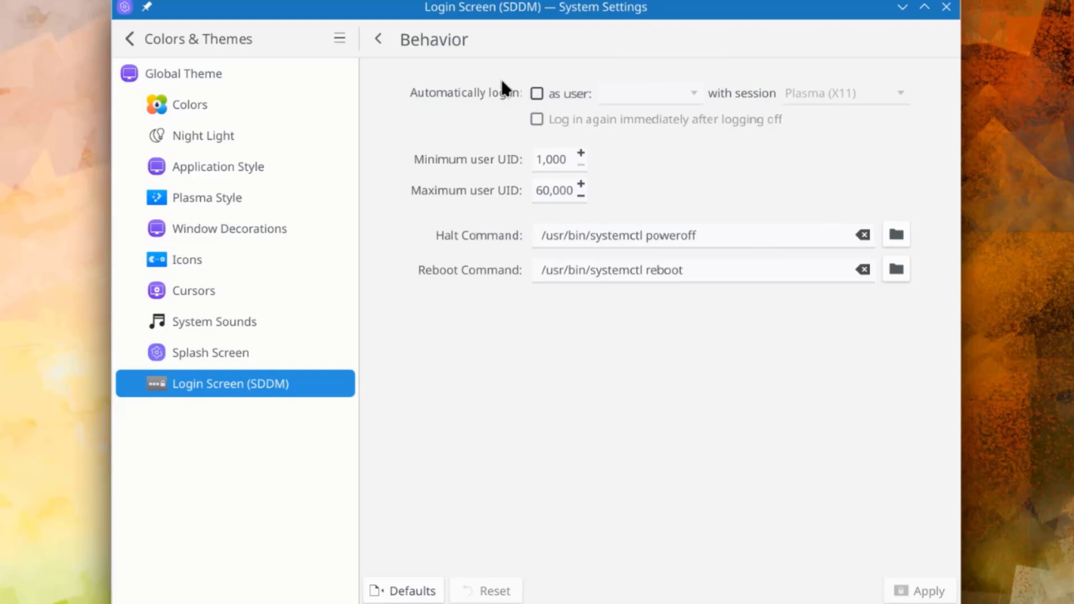
left_click(537, 94)
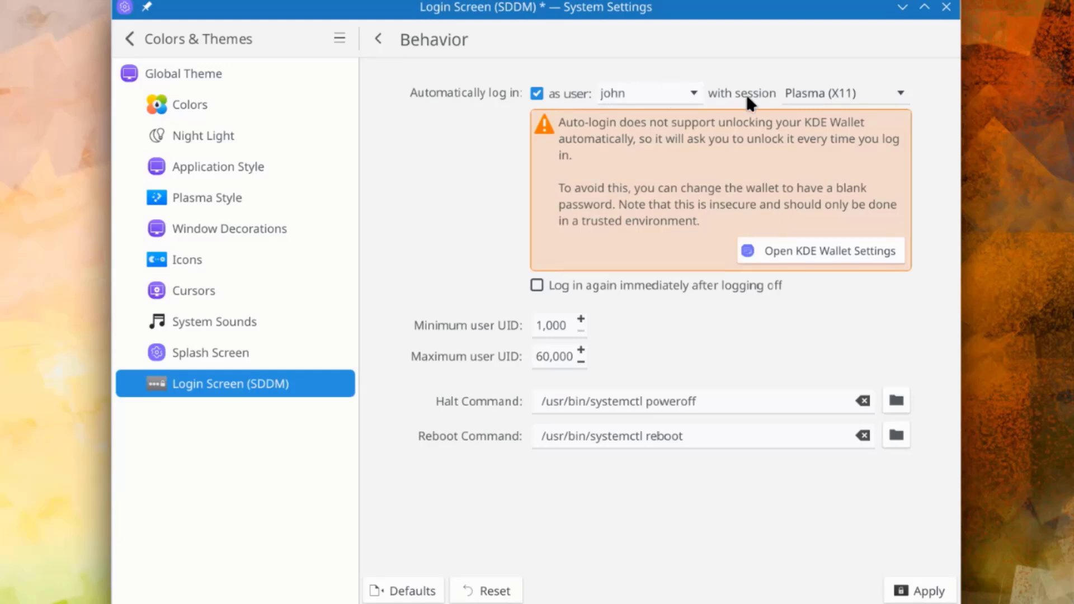
left_click(794, 93)
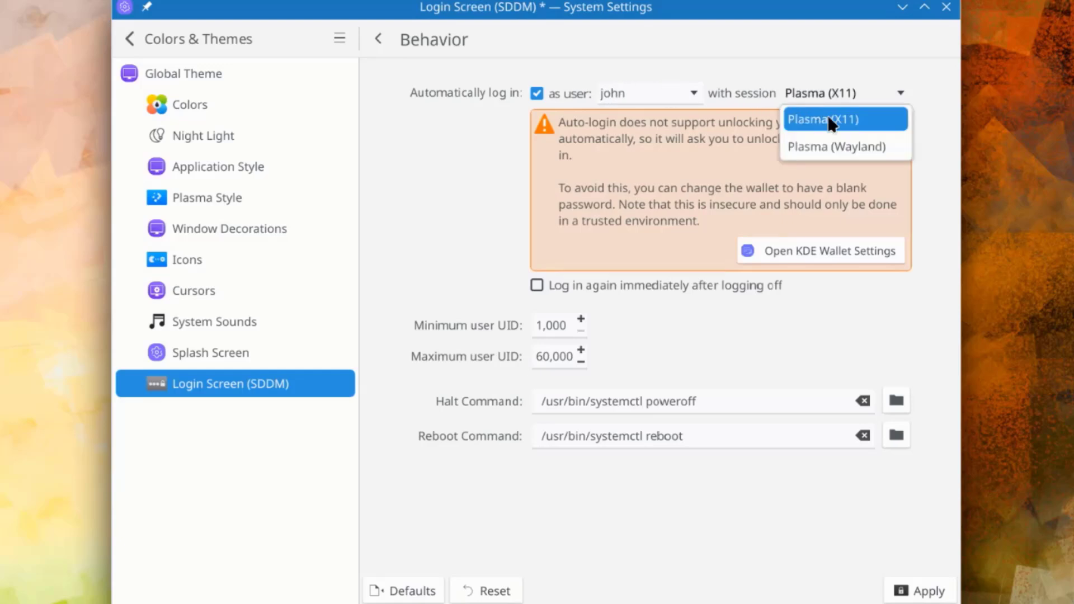
left_click(847, 145)
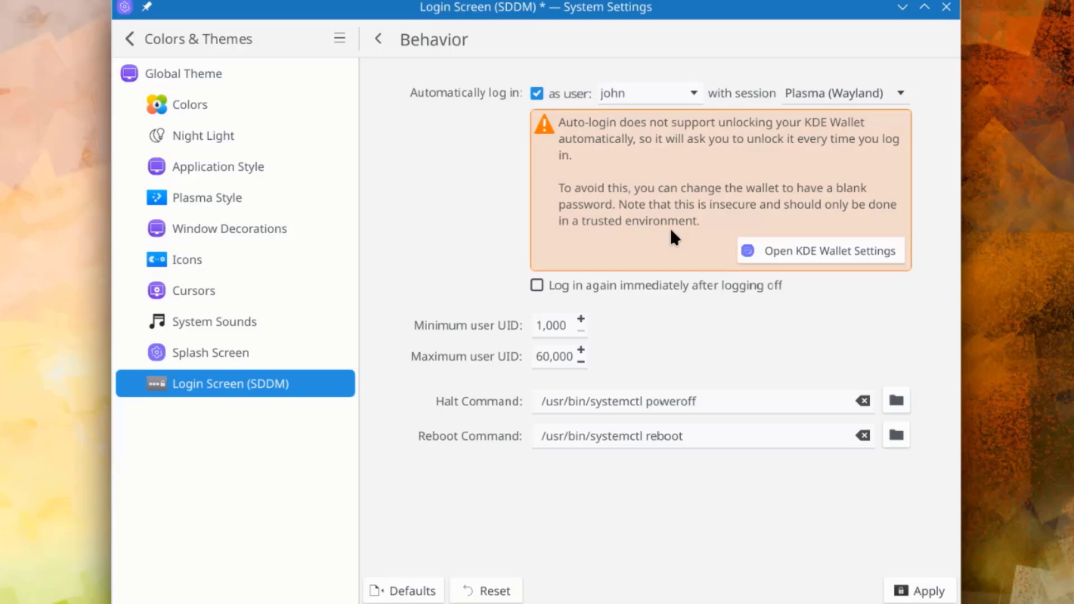
left_click(838, 250)
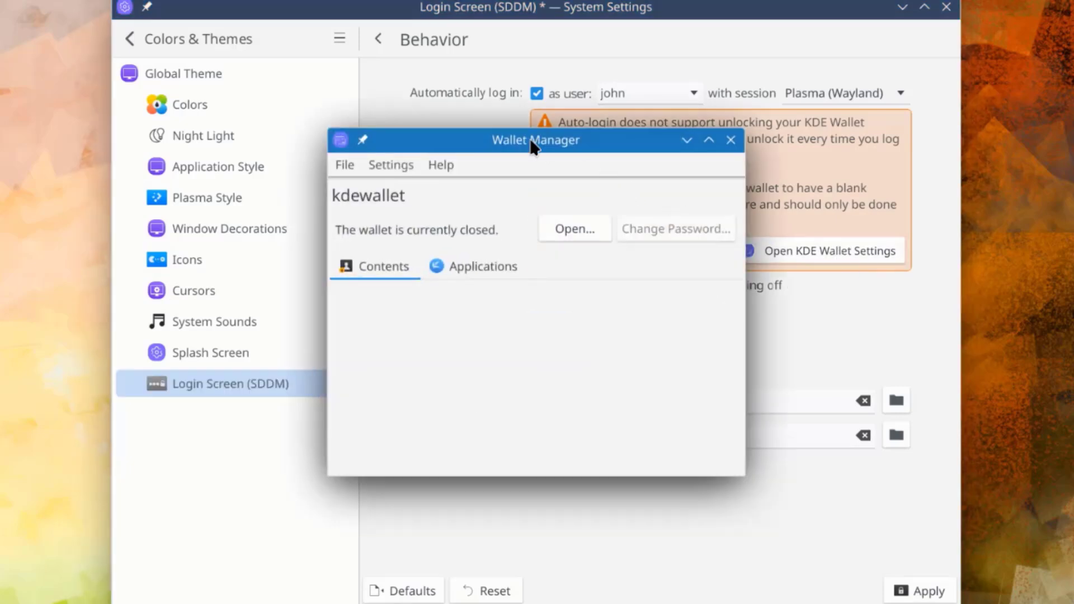
left_click(576, 229)
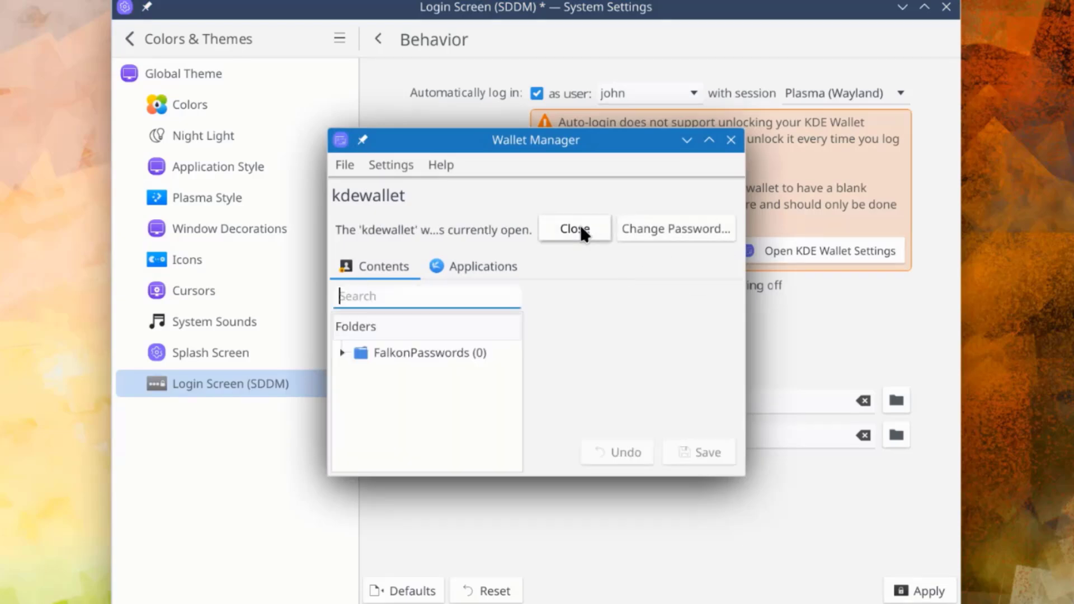
left_click(653, 228)
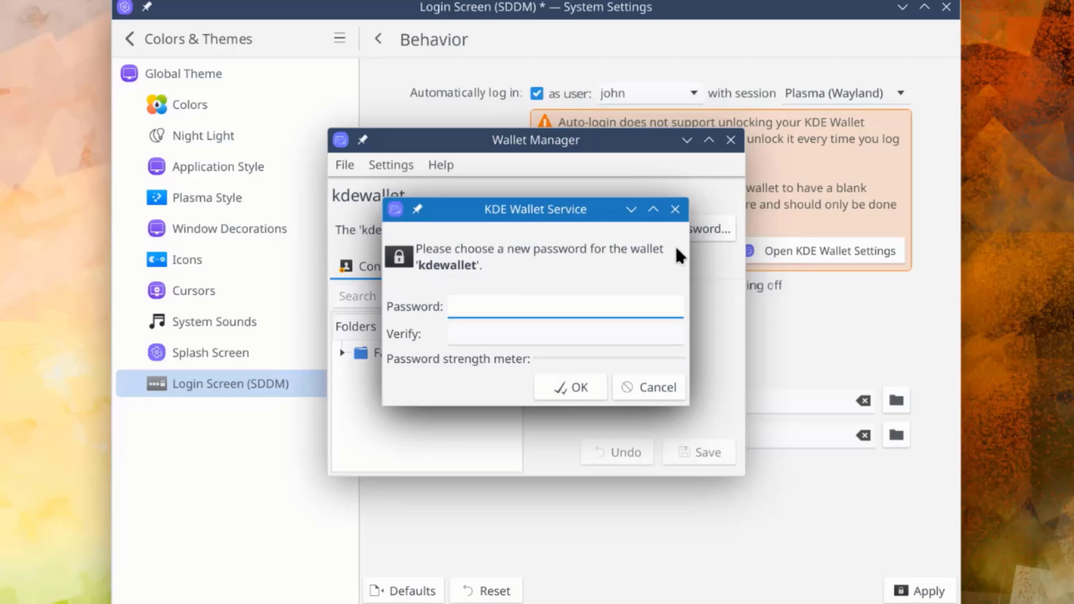
left_click(675, 209)
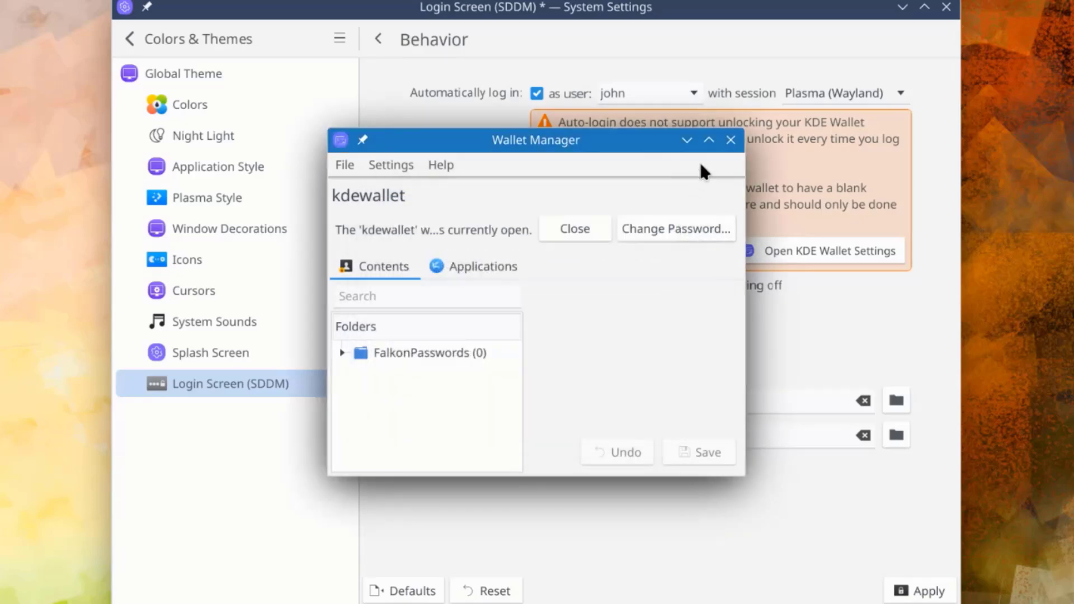
left_click(730, 140)
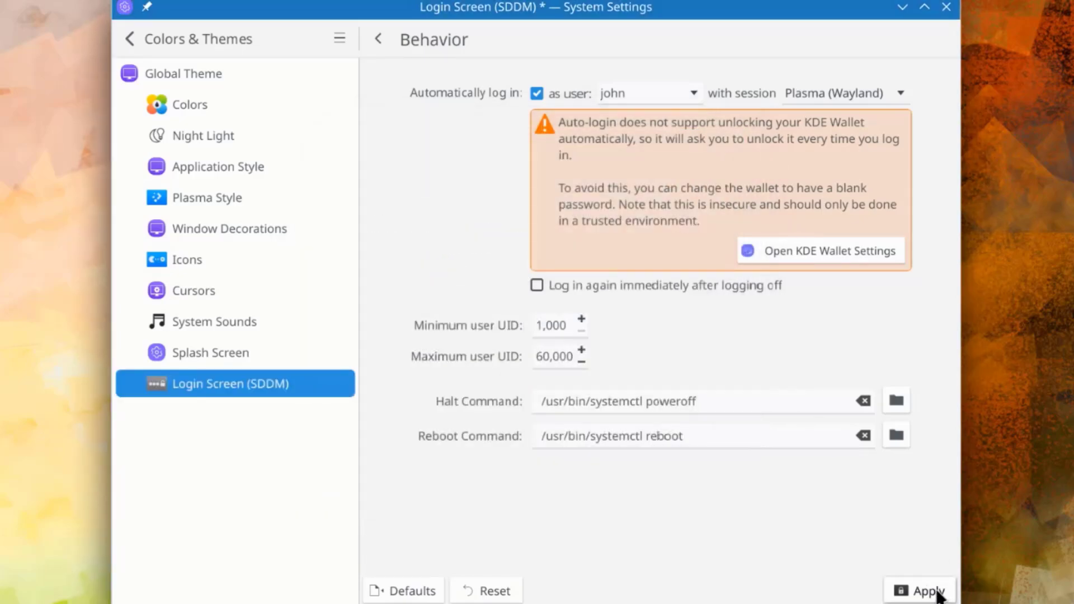
Apply the new automatic login settings.
left_click(929, 591)
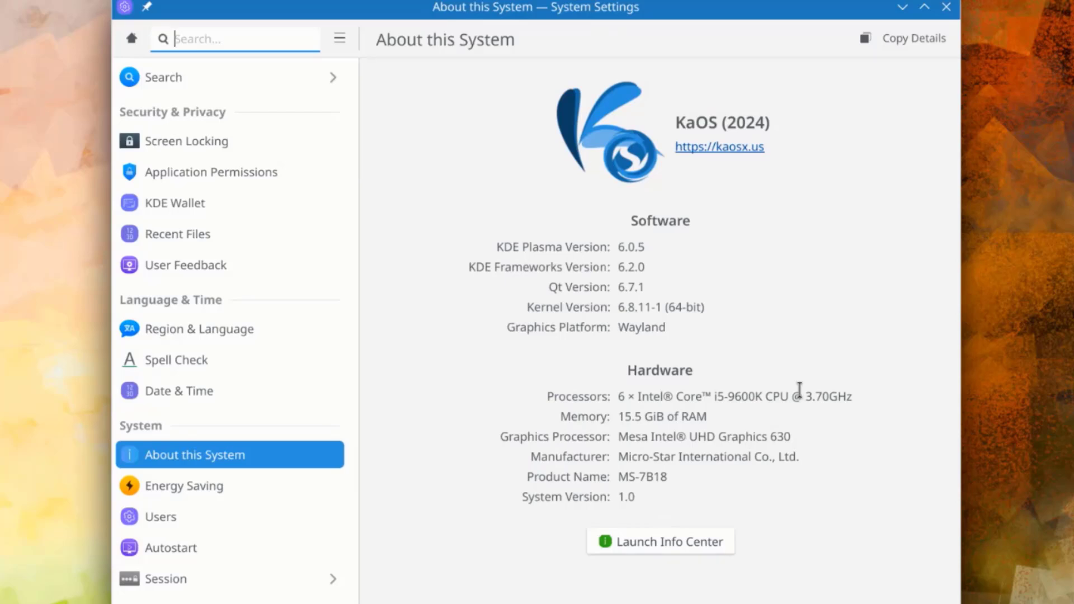